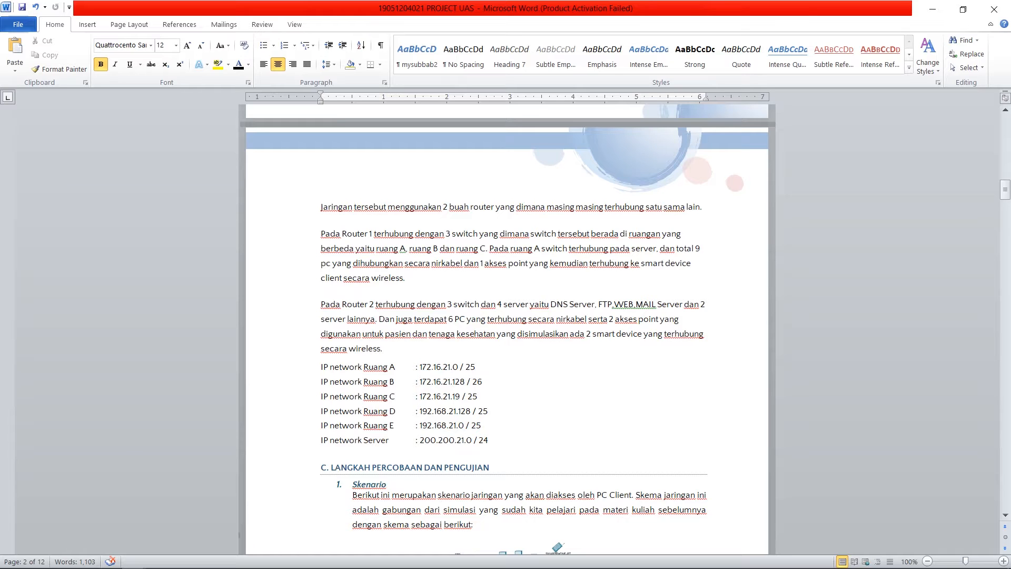
Step: Read the report's room IP networks, the network scheme figure and the first router configuration instructions
scroll(505, 326, "down", 2)
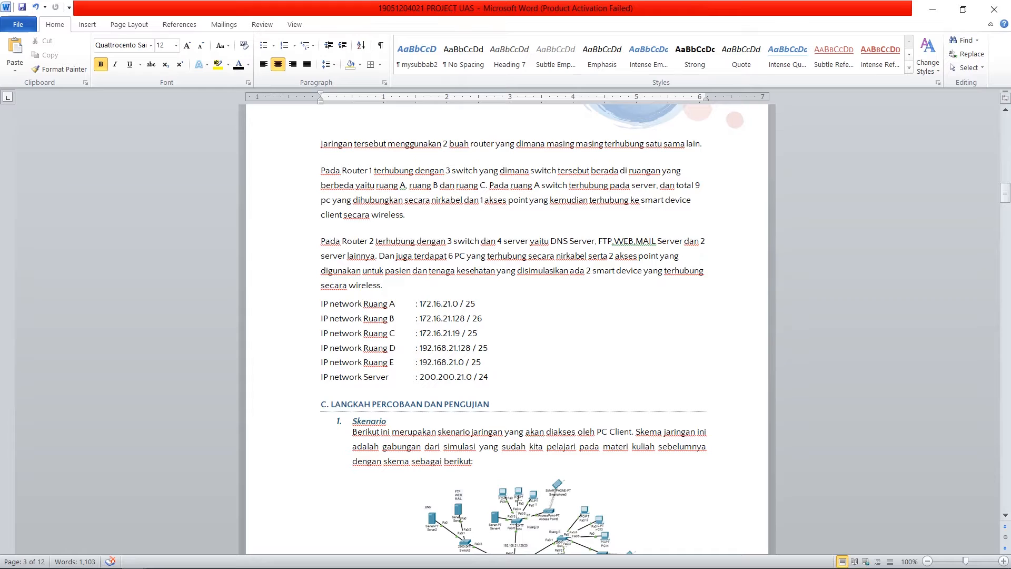
scroll(506, 316, "down", 2)
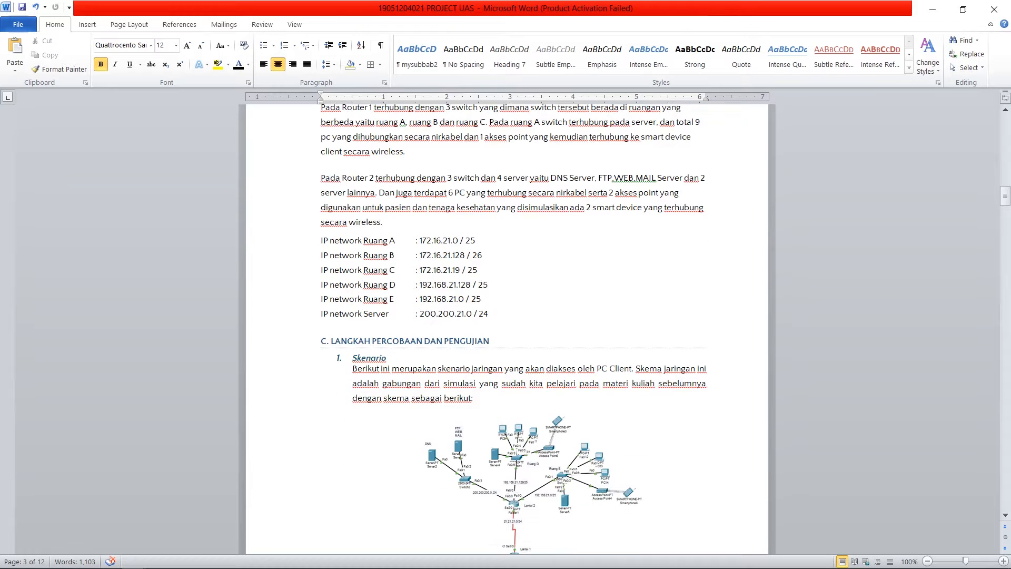
scroll(513, 316, "down", 5)
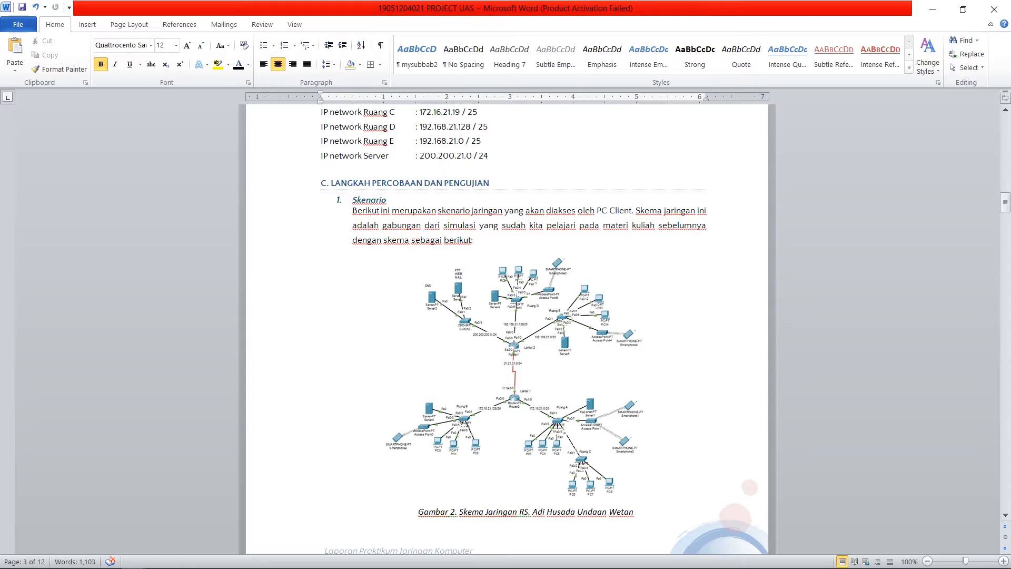
scroll(506, 326, "down", 1)
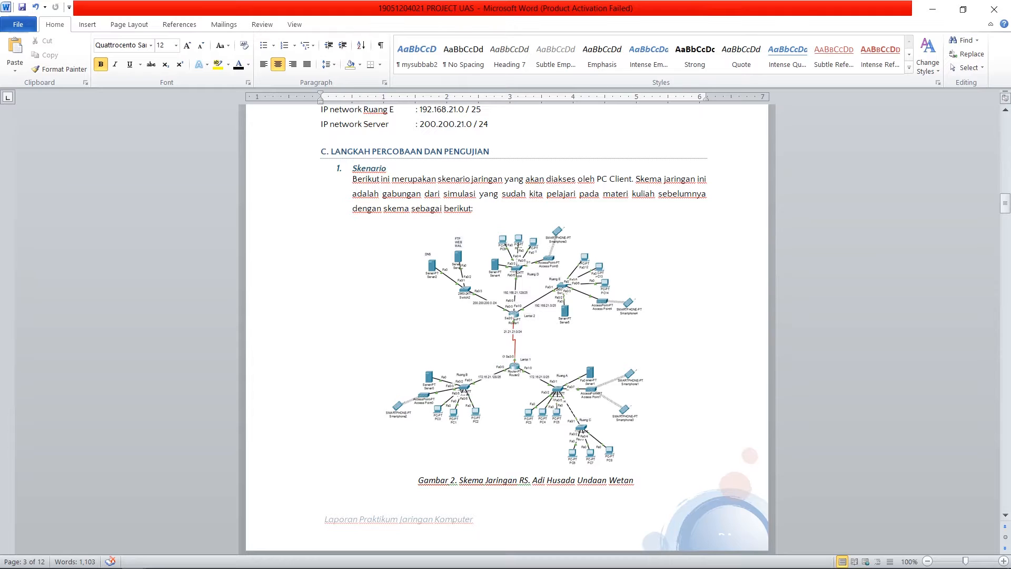
scroll(507, 326, "down", 4)
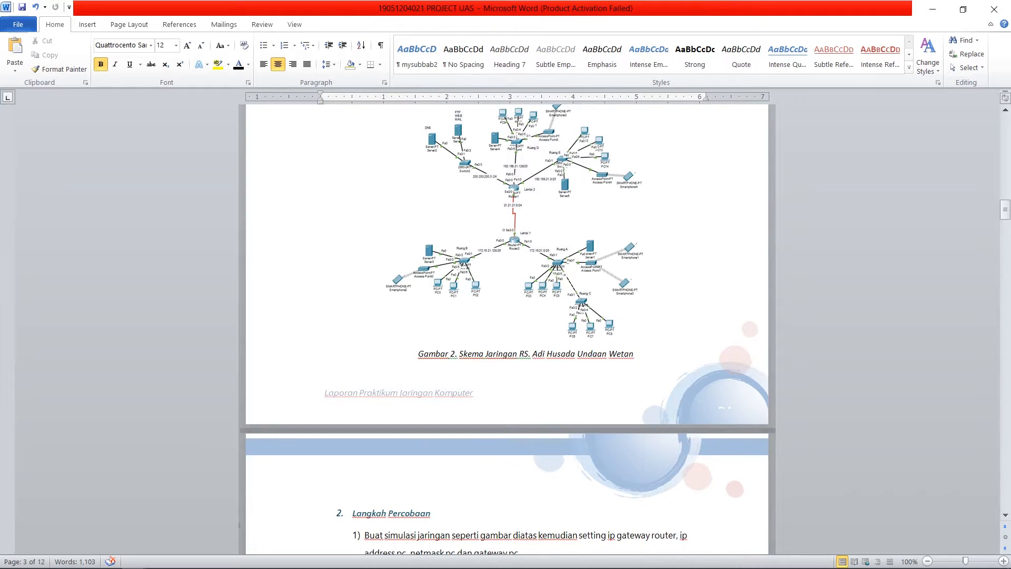
scroll(507, 326, "down", 5)
scroll(507, 327, "down", 4)
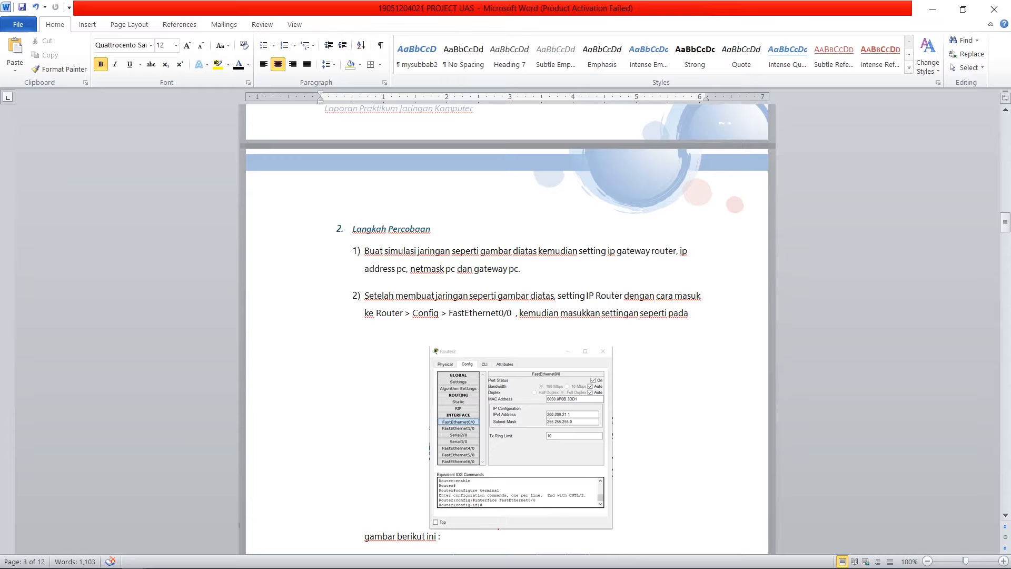
scroll(506, 327, "down", 1)
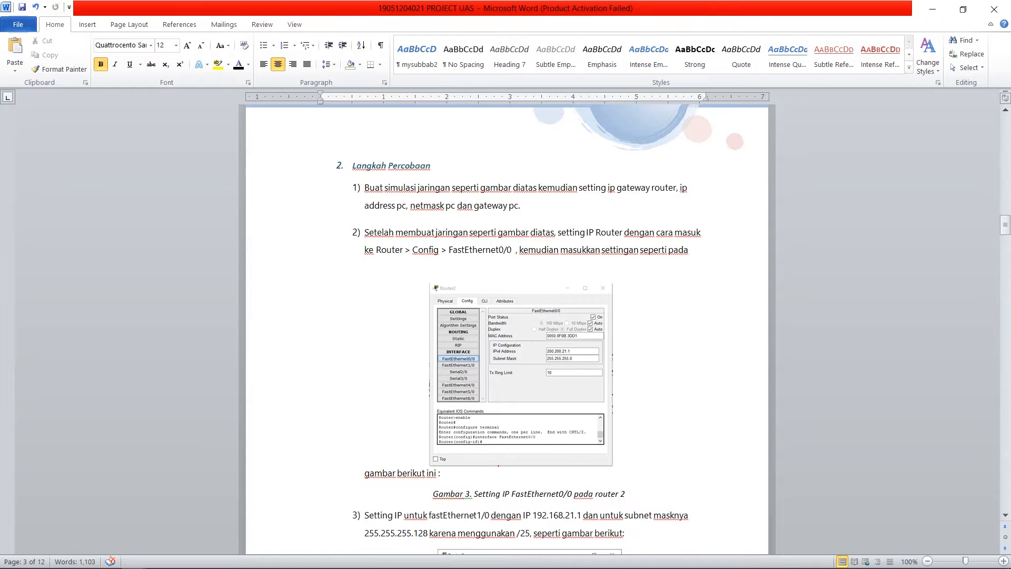
Step: Switch to Cisco Packet Tracer and examine the project topology around both routers and the rooms connected to them
key("alt+Tab")
key("Tab")
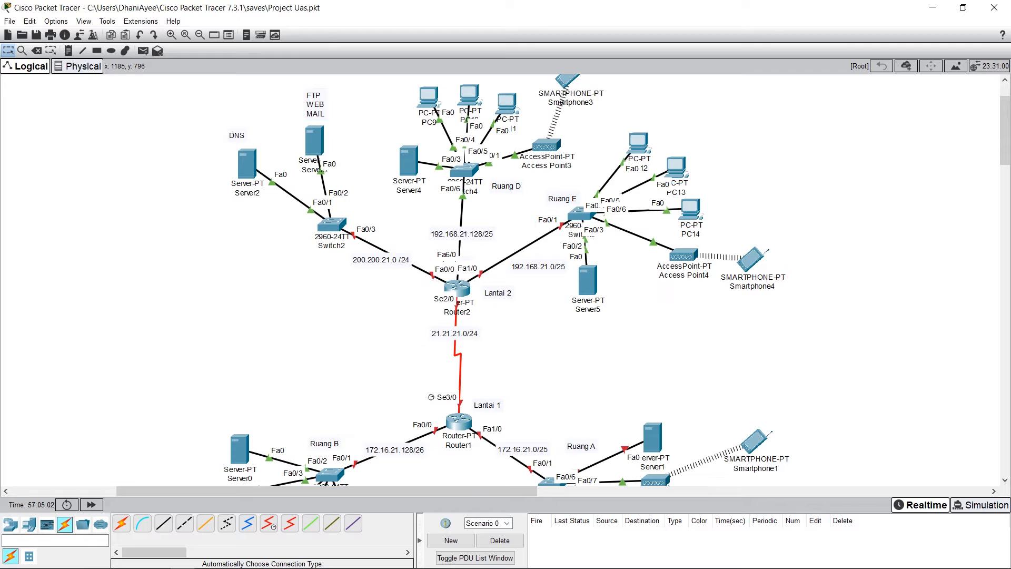
scroll(470, 311, "down", 2)
scroll(470, 311, "up", 3)
scroll(470, 310, "down", 2)
scroll(470, 311, "down", 1)
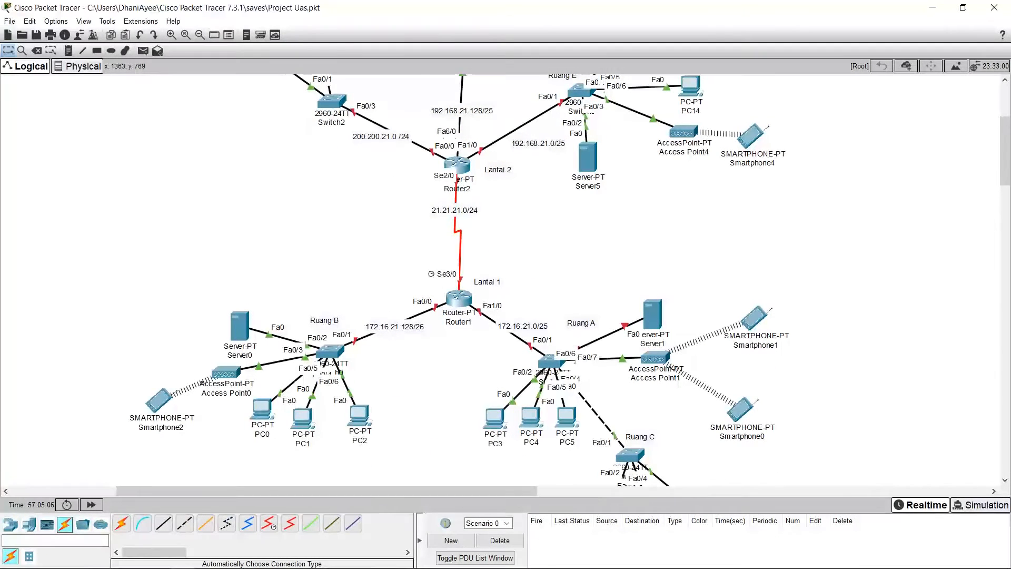
scroll(470, 311, "down", 2)
scroll(470, 310, "up", 3)
scroll(470, 310, "up", 1)
scroll(470, 310, "down", 1)
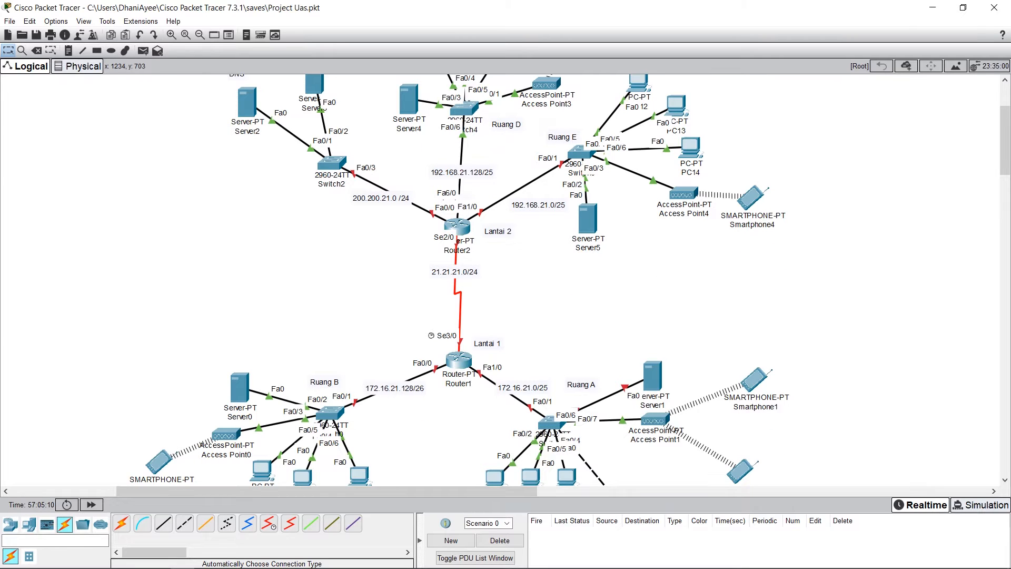
scroll(470, 310, "down", 2)
left_click(330, 289)
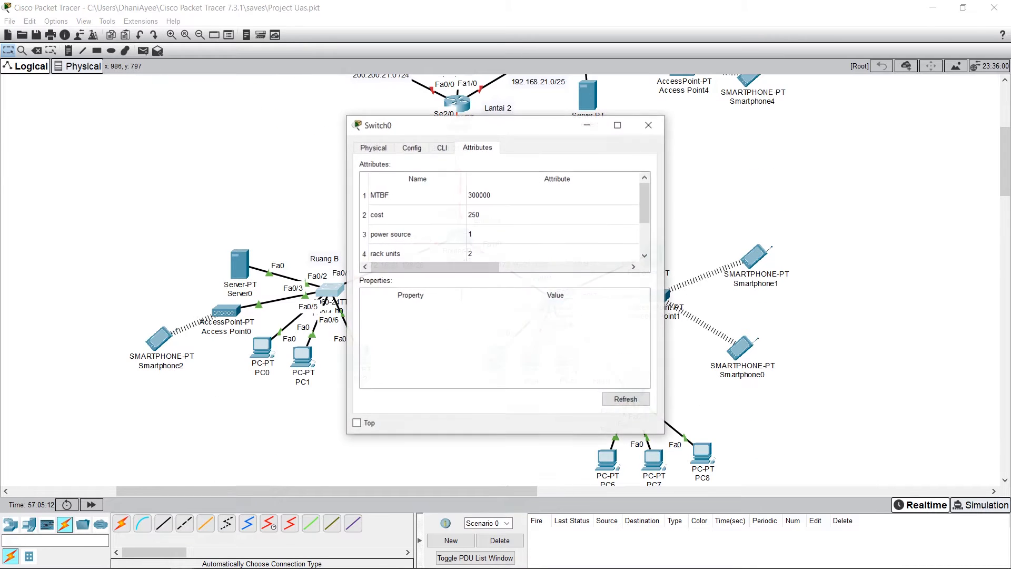
left_click(655, 122)
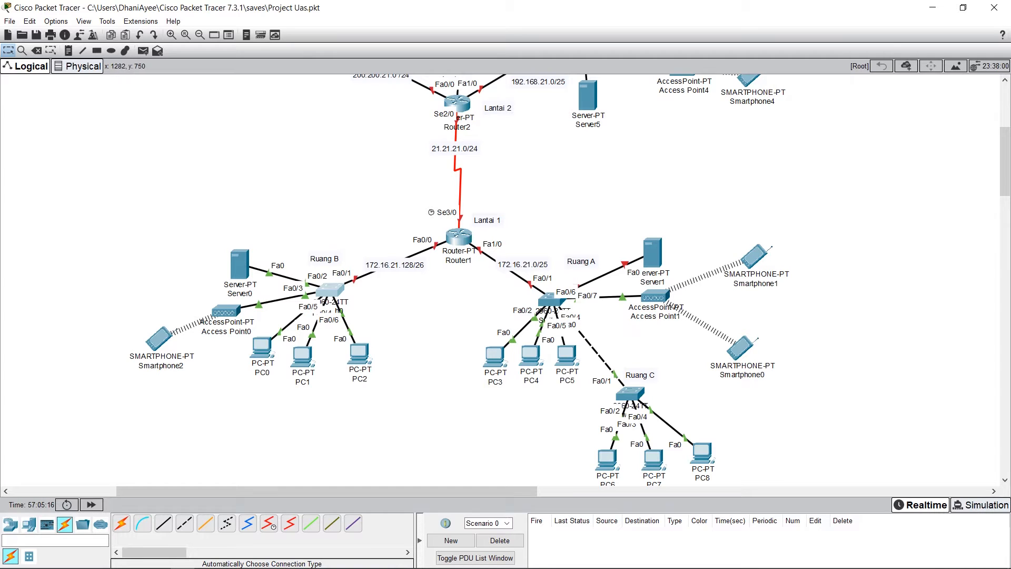
Step: Move the Ruang A label beside its switch near Router1 and nudge the Ruang C label slightly away from its switch
left_click_drag(581, 261, 504, 299)
left_click(603, 318)
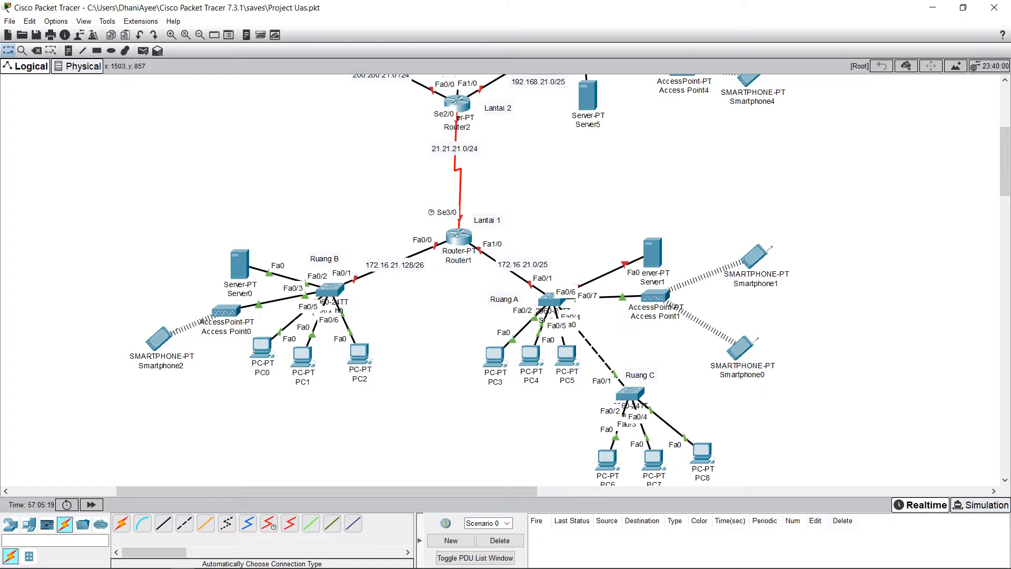
left_click_drag(640, 375, 647, 374)
left_click(444, 306)
Step: Enable Router1's FastEthernet0/0 port with IPv4 address 172.16.21.129 and subnet mask 255.255.255.128
left_click(458, 237)
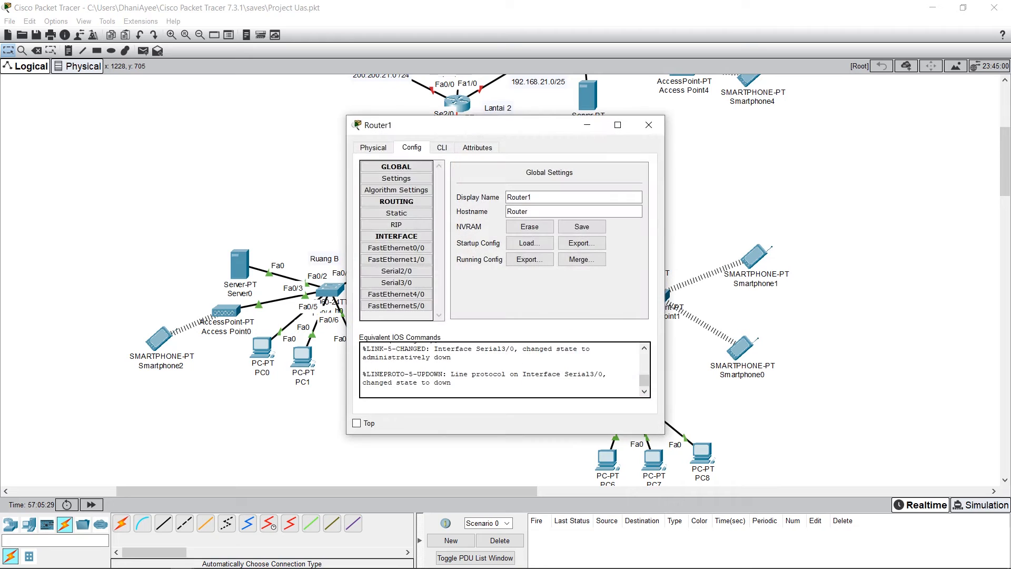
left_click_drag(448, 125, 698, 167)
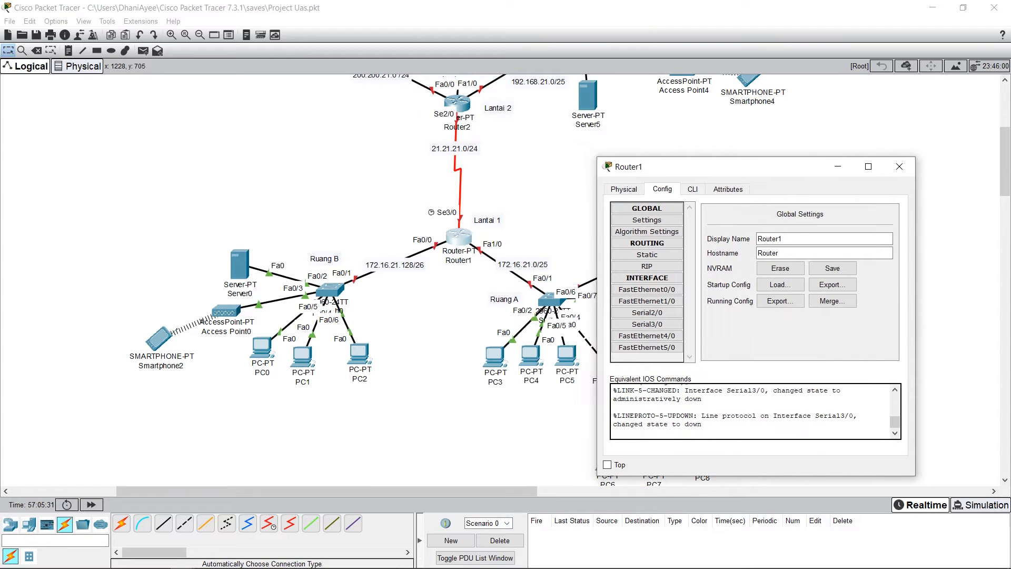
left_click(624, 189)
left_click(662, 189)
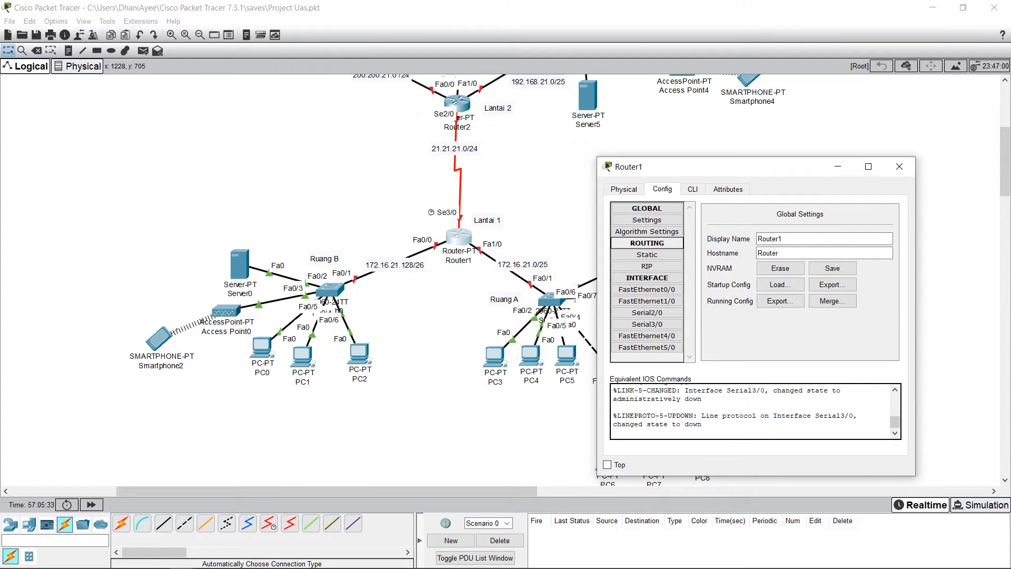
left_click(647, 289)
left_click_drag(658, 166, 676, 149)
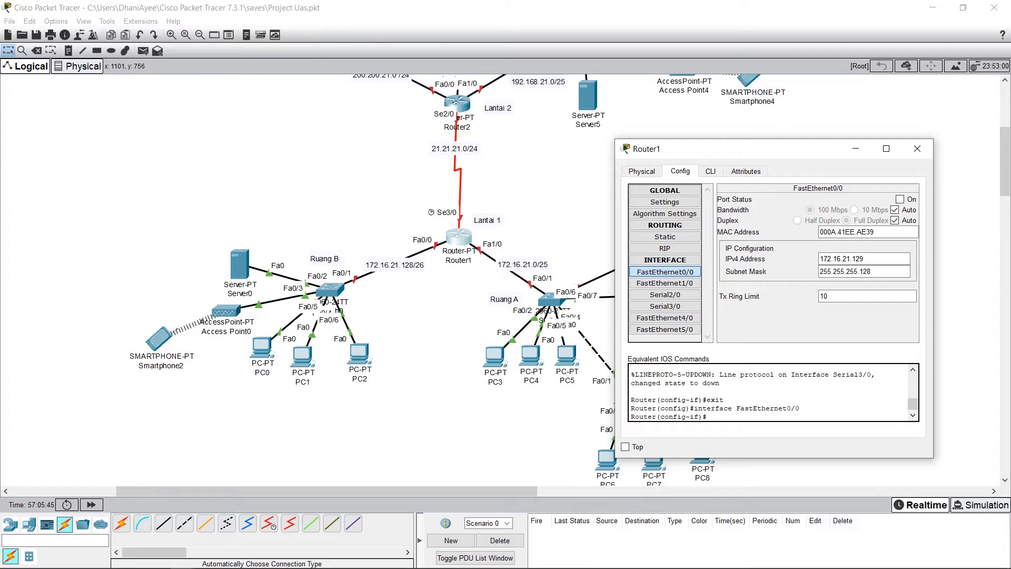
left_click(853, 258)
left_click(899, 199)
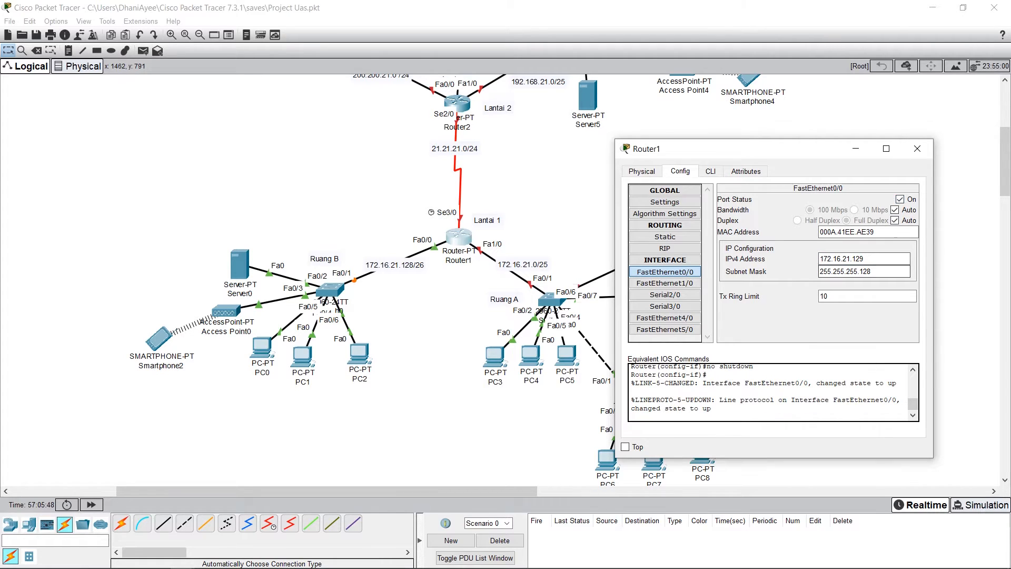
left_click(844, 271)
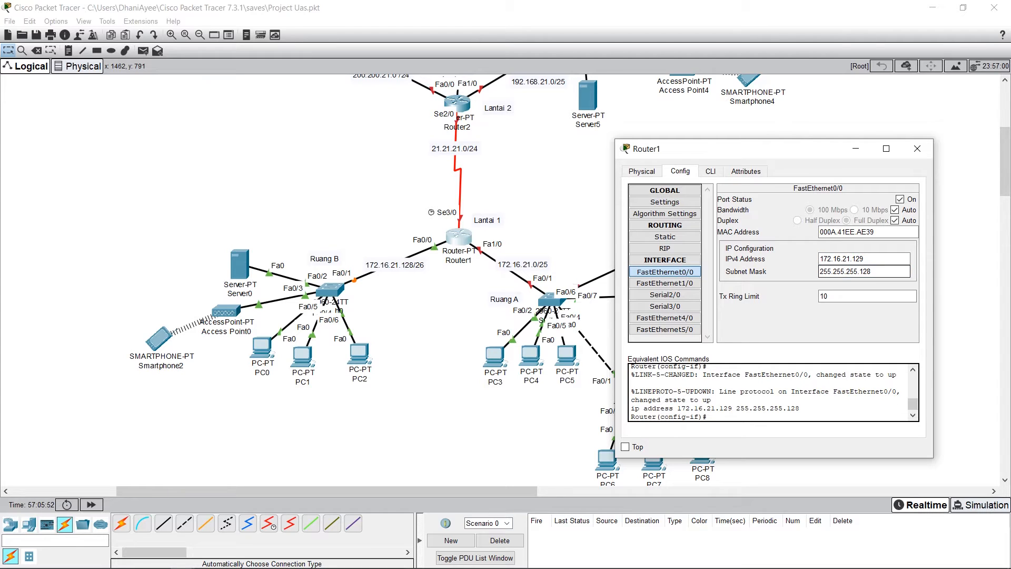
left_click(866, 259)
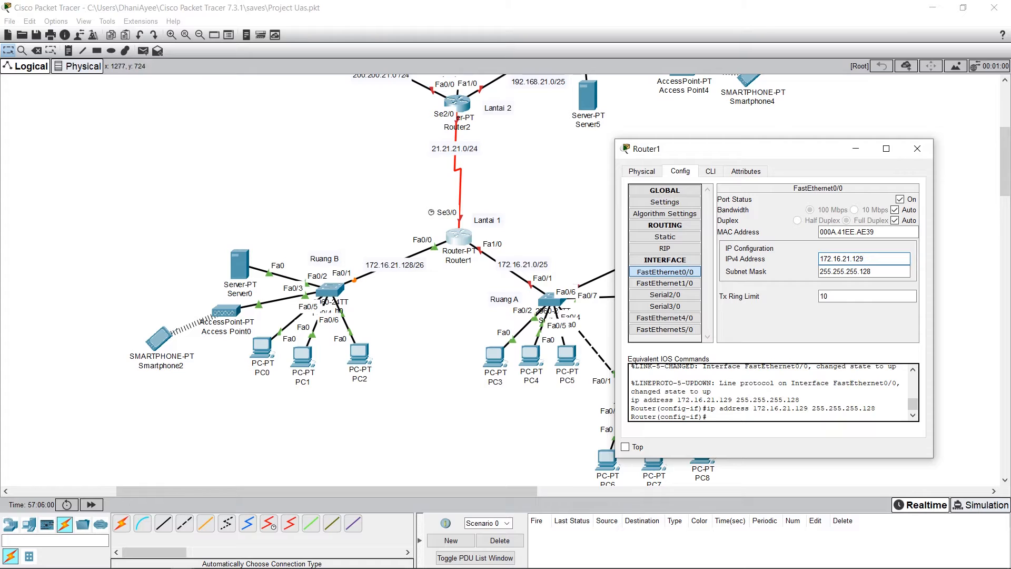
Step: Check the IPv4 address and subnet mask of Router1's FastEthernet1/0 interface, which serves the 172.16.21.0/25 link
left_click(523, 264)
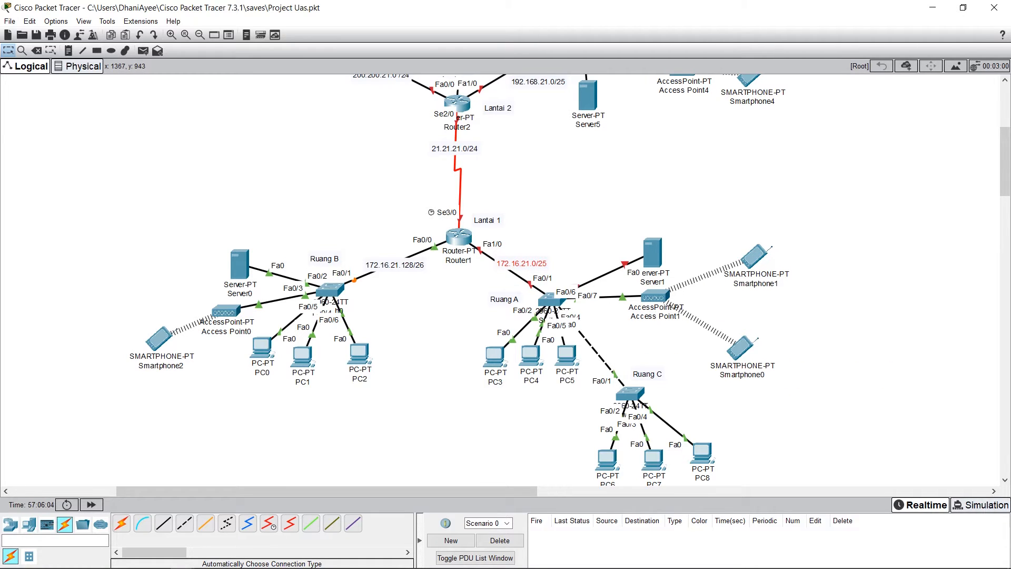
key("alt+Tab")
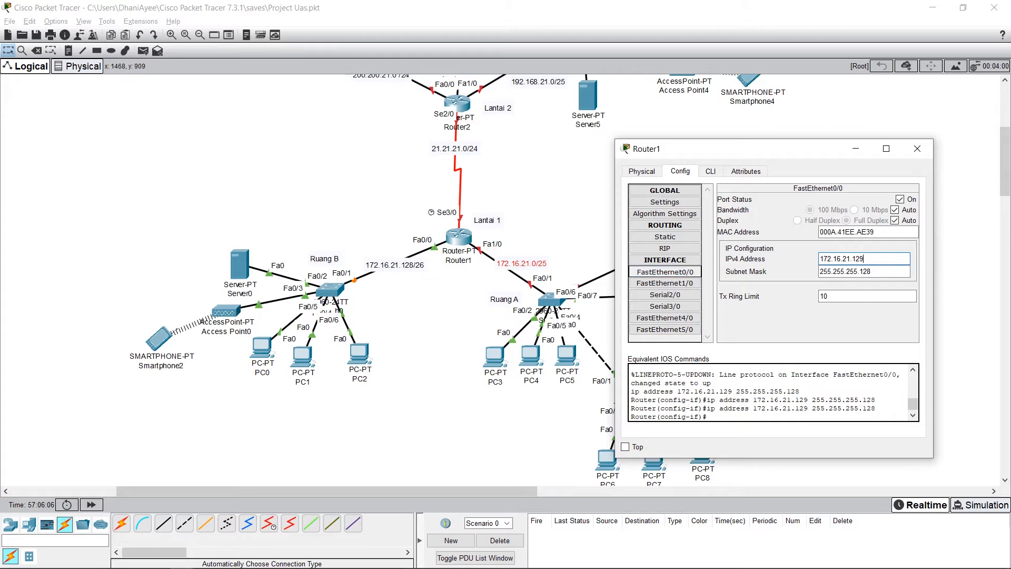
left_click(664, 283)
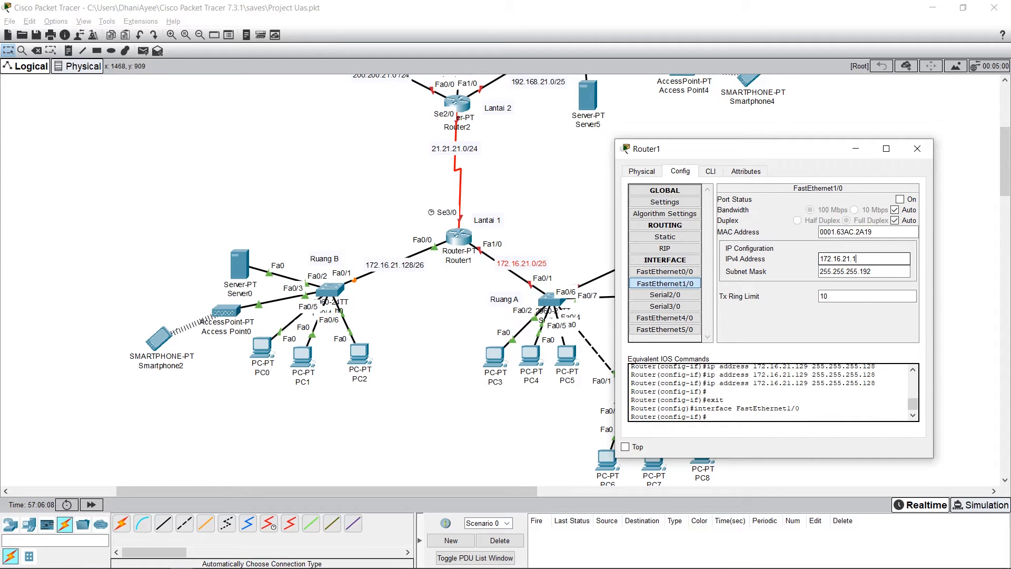
left_click(875, 272)
left_click(868, 259)
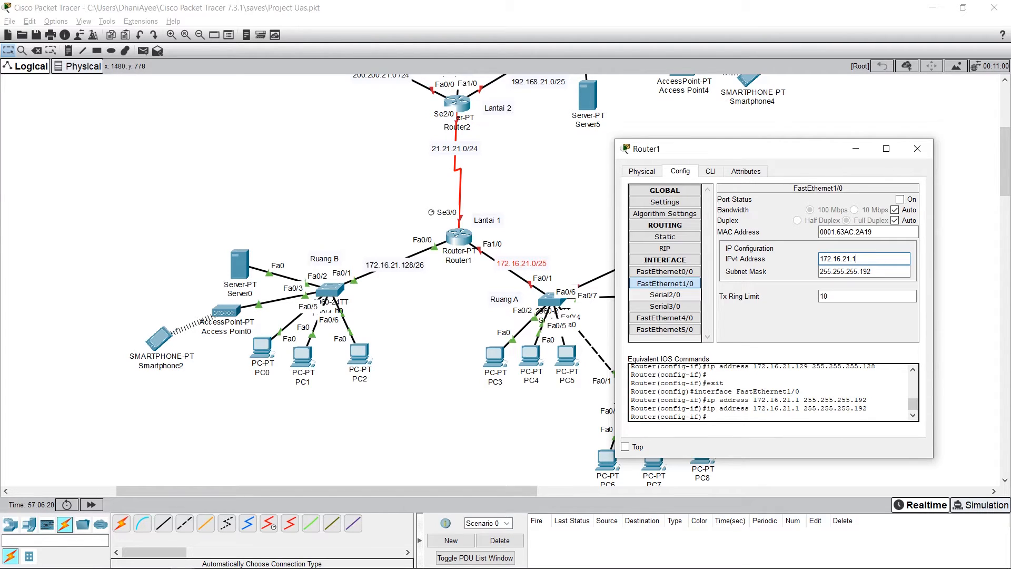
Step: Enable Router1's Serial3/0 port with IPv4 address 21.21.21.1 and subnet mask 255.255.255.0
left_click(665, 307)
left_click(863, 247)
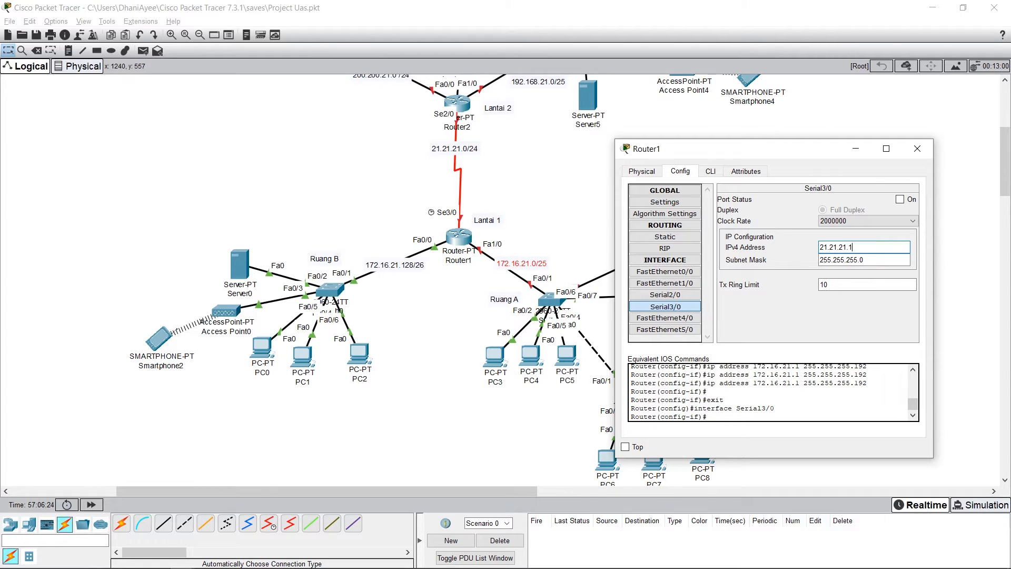
key("Tab")
left_click(863, 247)
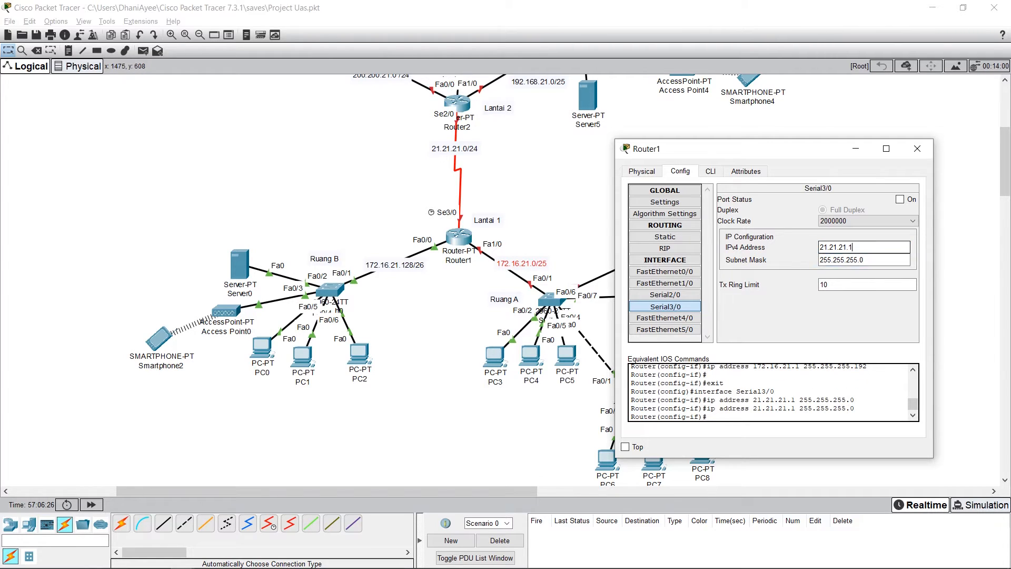
left_click(864, 259)
left_click(899, 199)
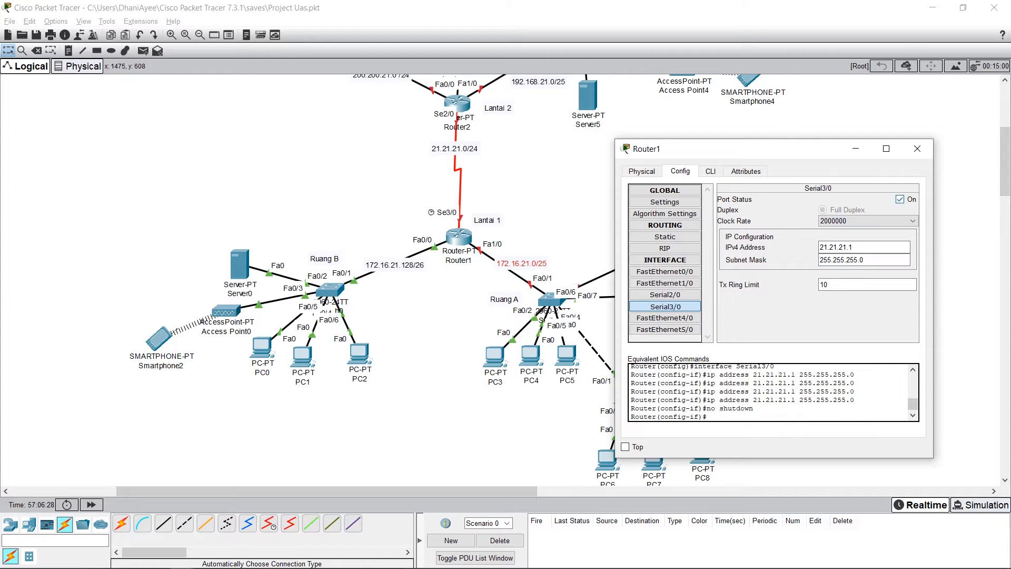
Step: Enable Router1's FastEthernet1/0 port, recheck the Serial3/0 settings and close the router's configuration
left_click(664, 295)
left_click(664, 283)
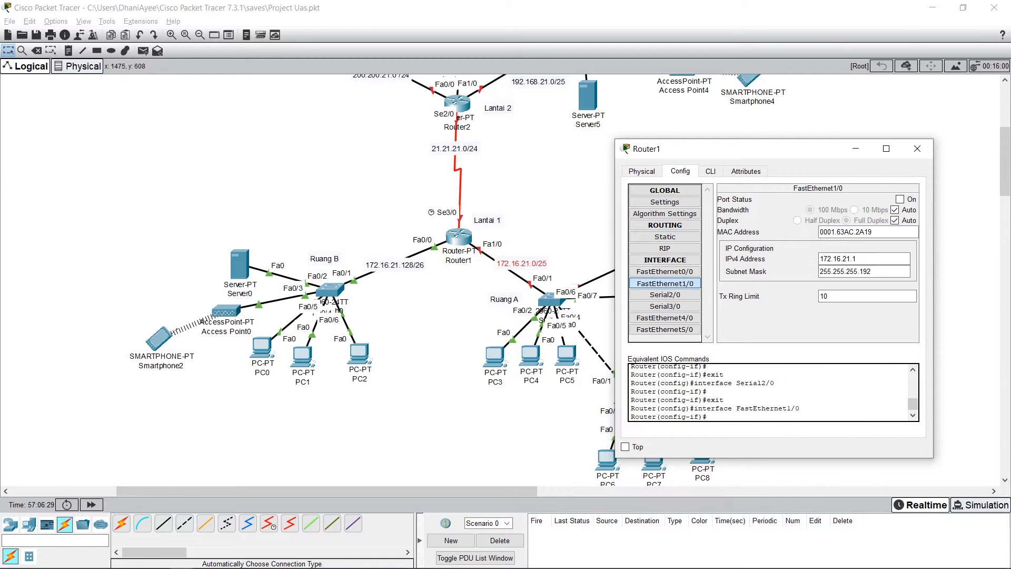
left_click(899, 199)
left_click(664, 317)
left_click(664, 306)
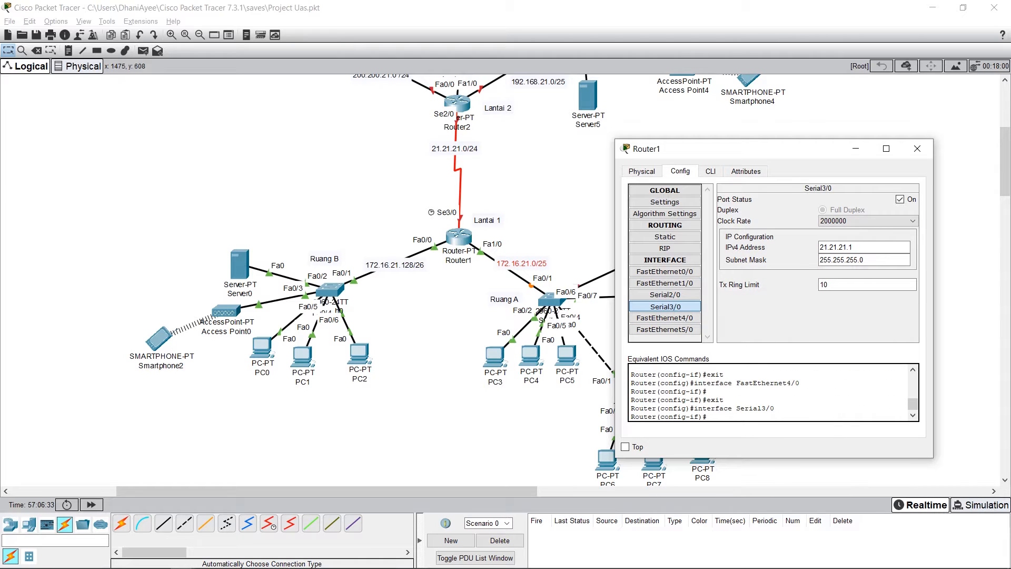
left_click(917, 148)
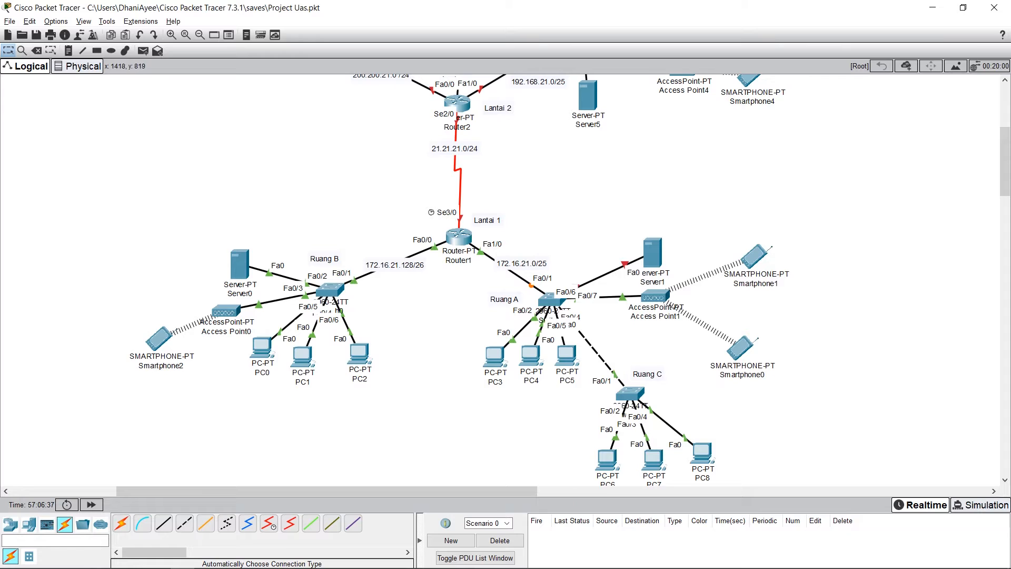
Step: Enable Server1's FastEthernet0 port with static IPv4 address 172.16.21.2 and subnet mask 255.255.255.128
left_click(652, 253)
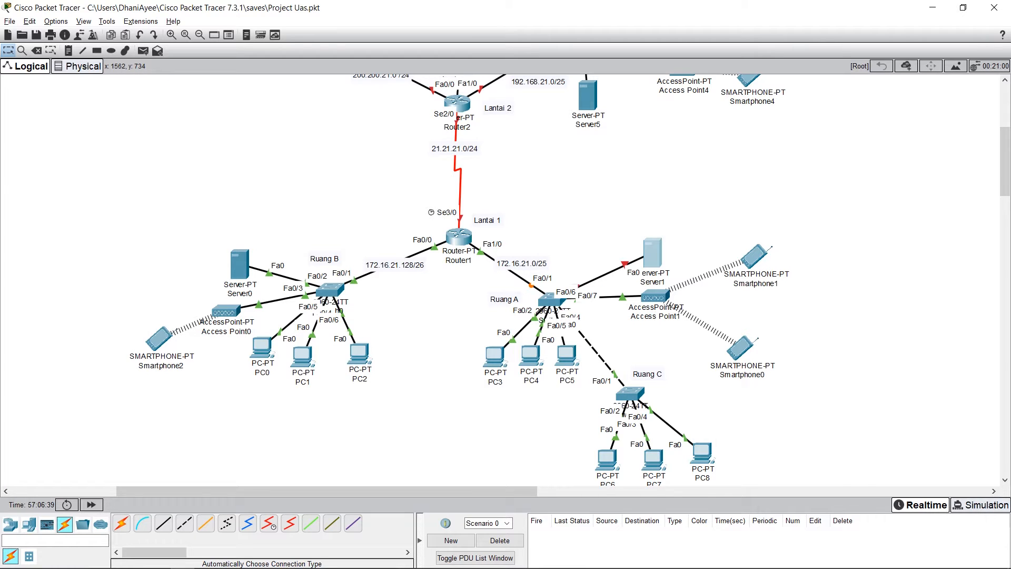
left_click_drag(652, 116, 825, 156)
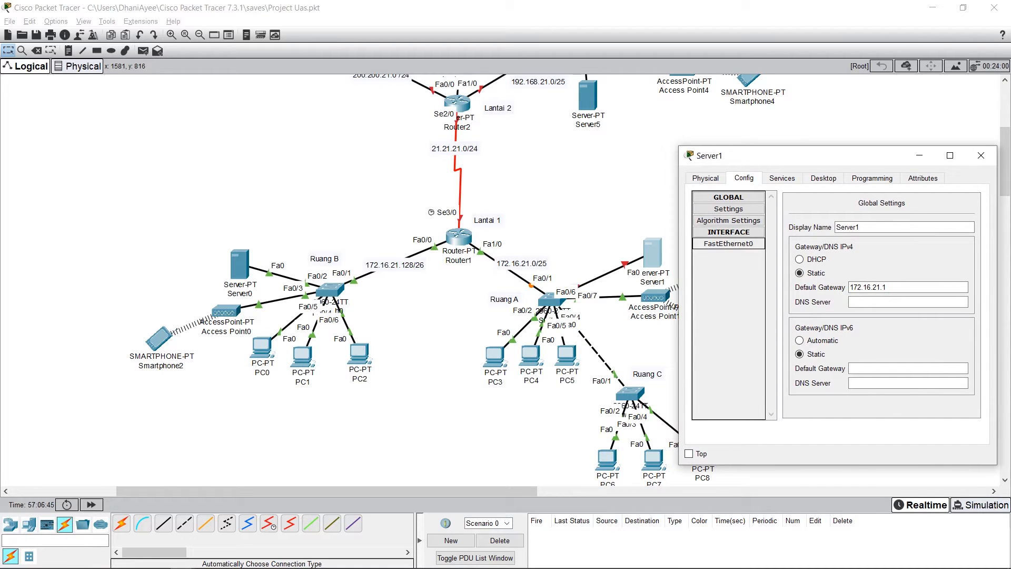
left_click(729, 244)
left_click_drag(821, 155, 744, 138)
left_click(858, 269)
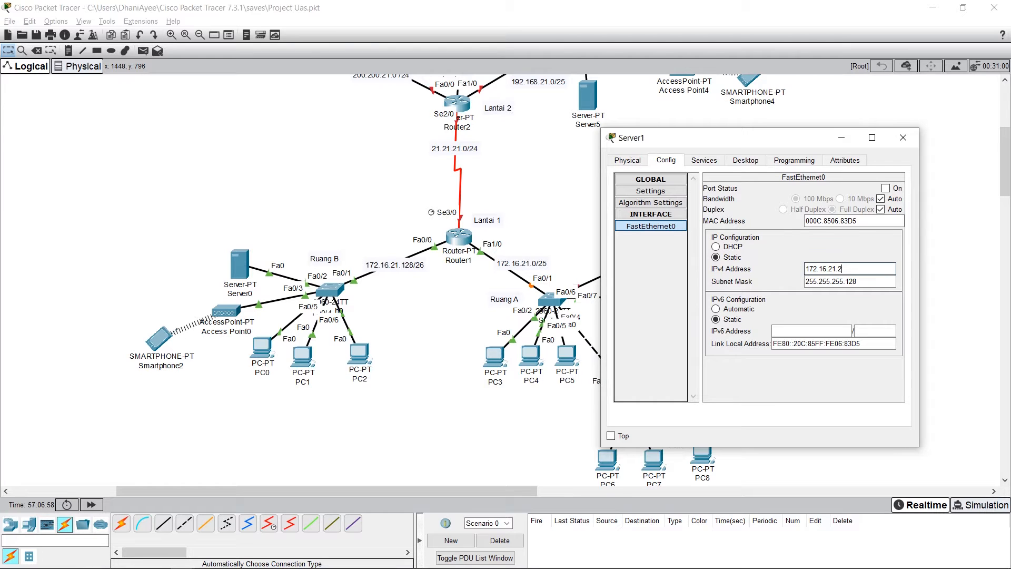
left_click(885, 188)
left_click(863, 281)
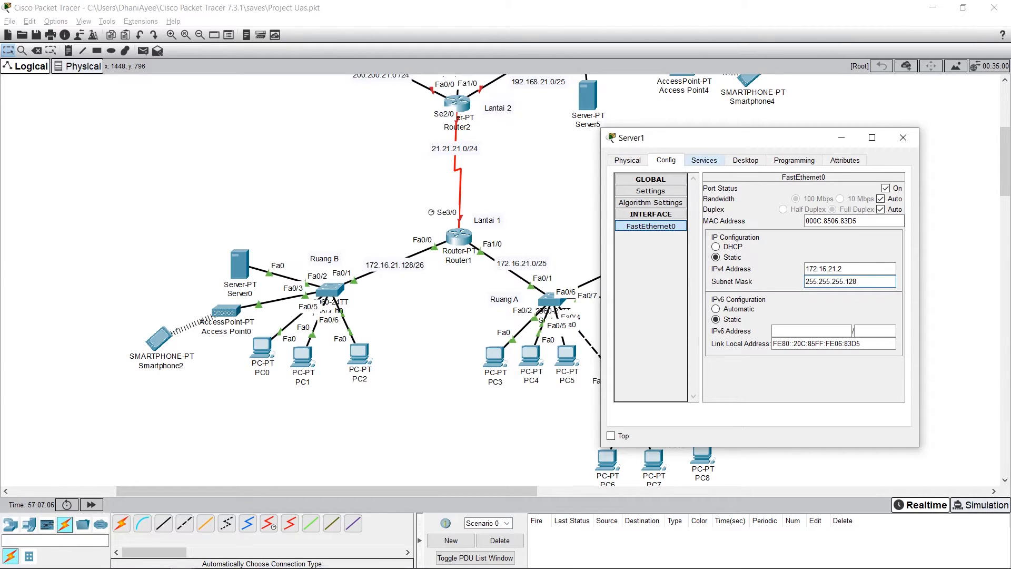
Step: Turn on Server1's DHCP service and save serverPool with gateway 172.16.21.1, start address 172.16.21.0, mask 255.255.255.128 and 50 maximum users
left_click(704, 160)
left_click_drag(689, 138, 735, 127)
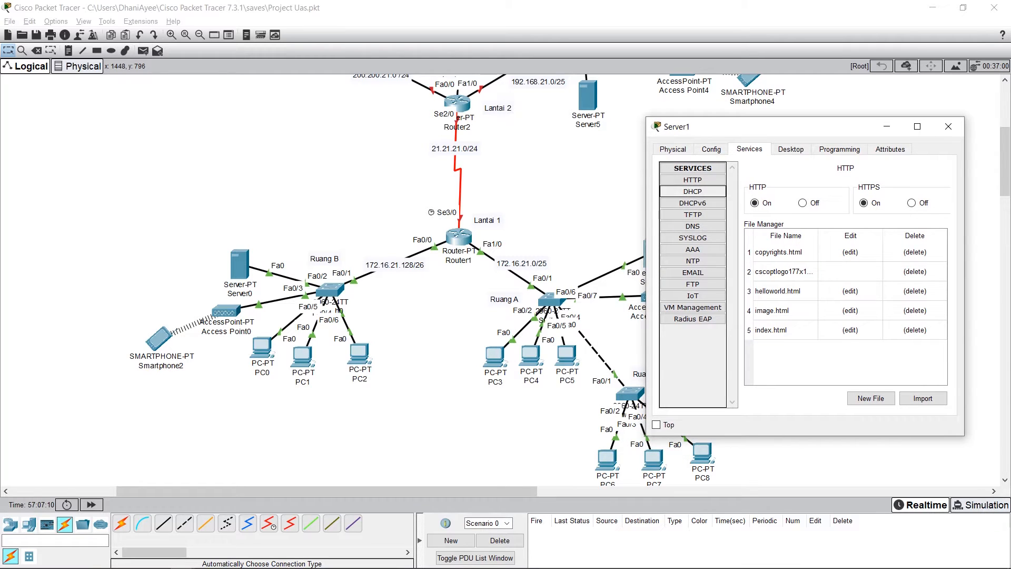
left_click(693, 191)
left_click(876, 189)
left_click(895, 218)
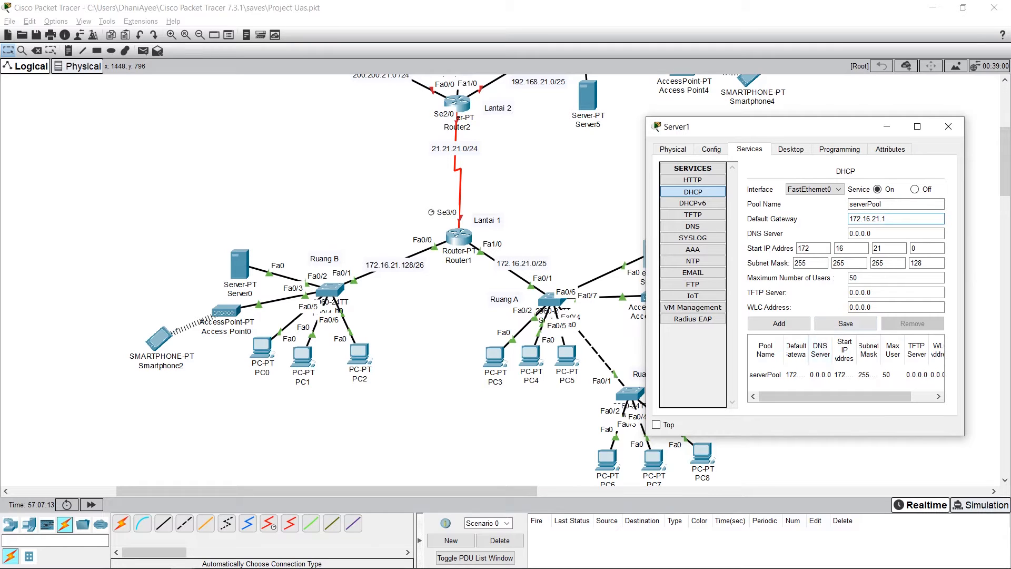
left_click(821, 374)
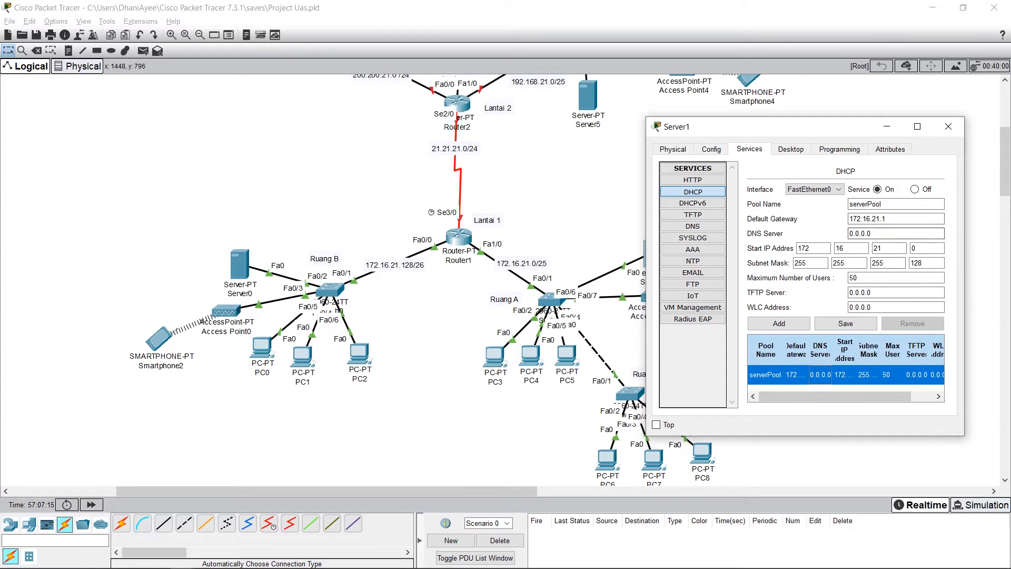
left_click(885, 219)
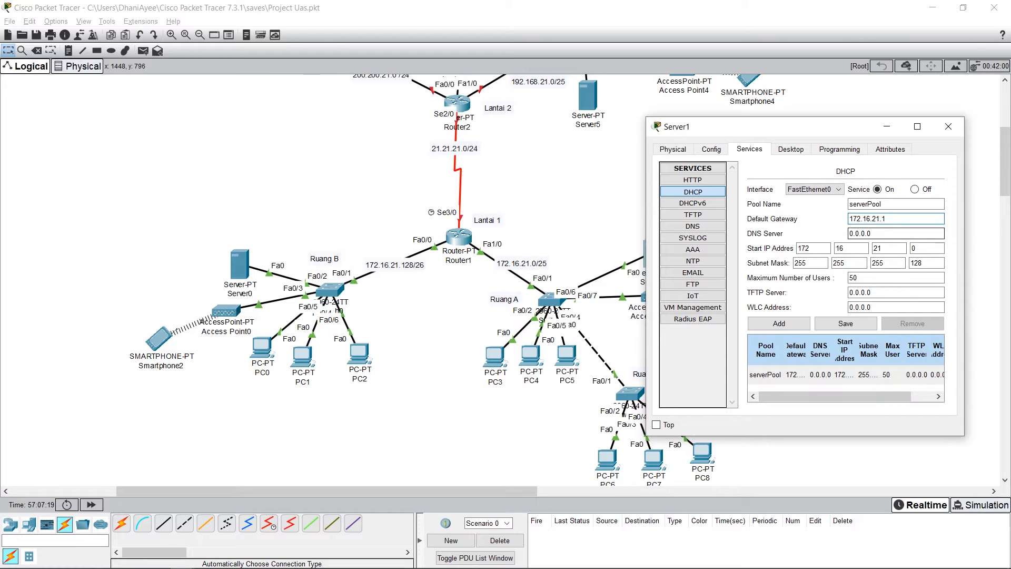
left_click(927, 248)
left_click(908, 278)
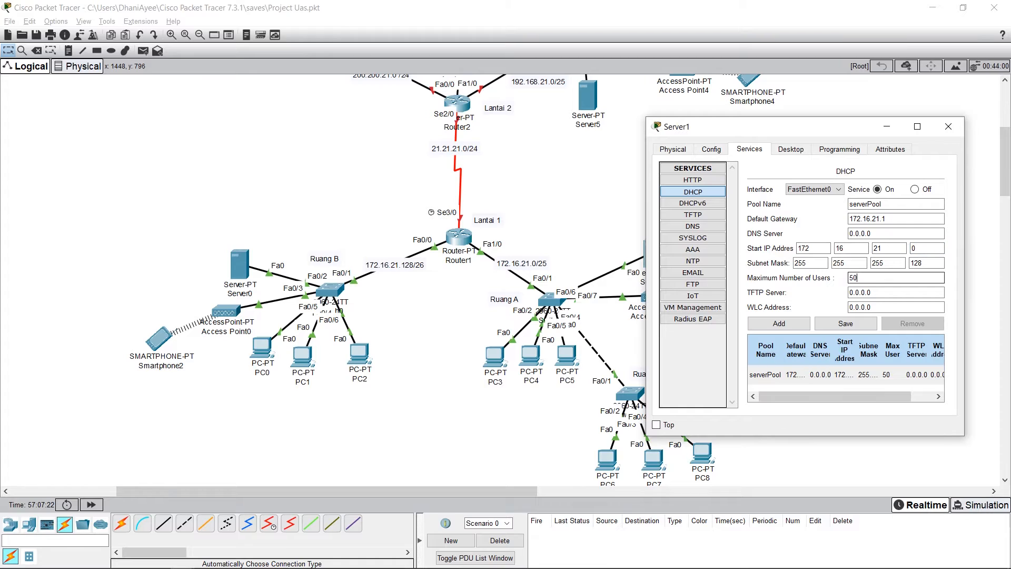
left_click(864, 278)
left_click(844, 375)
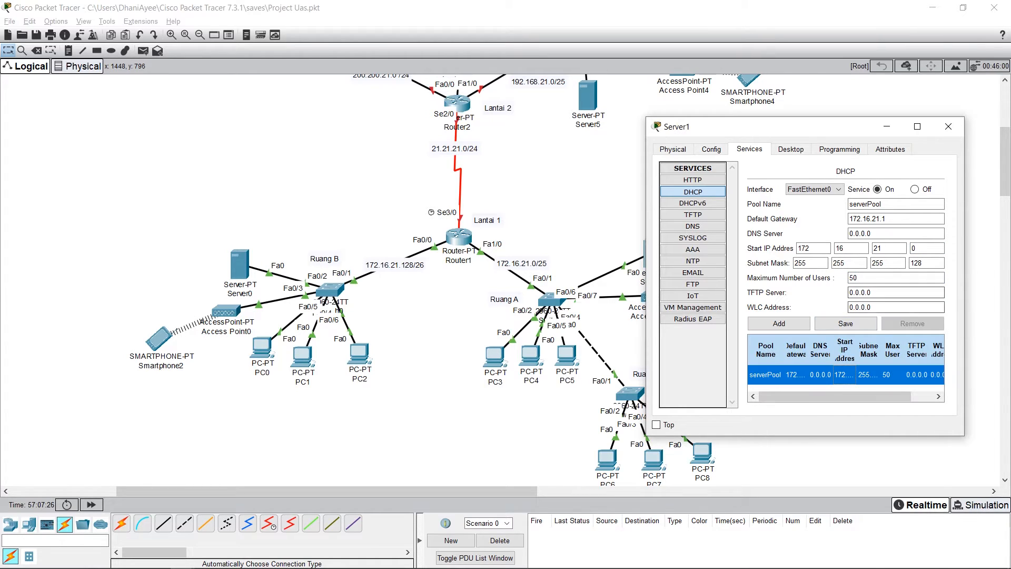
left_click(846, 323)
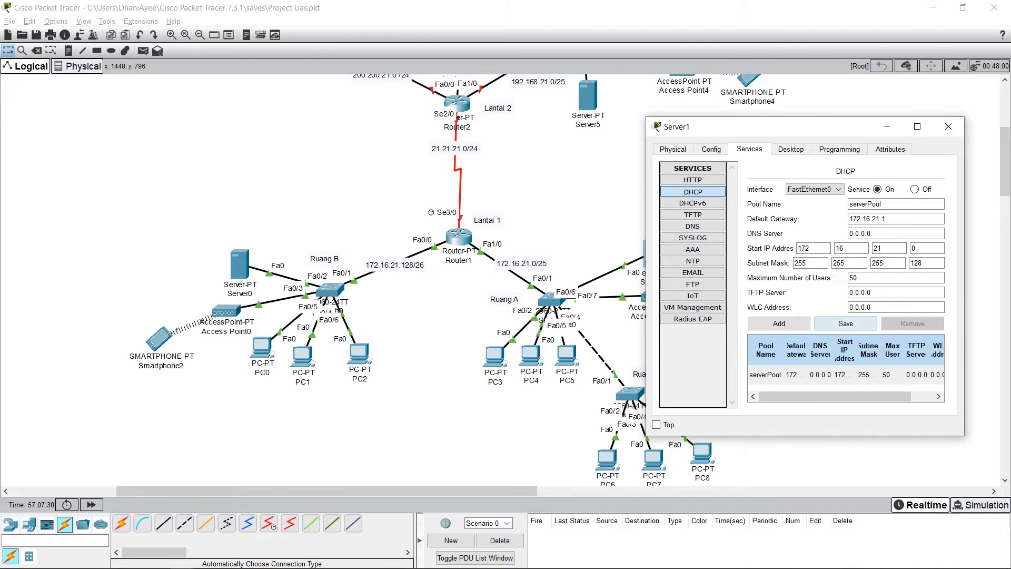
Step: Check Server1's static IPv4 address, subnet mask and default gateway, and close the server's configuration
left_click(791, 149)
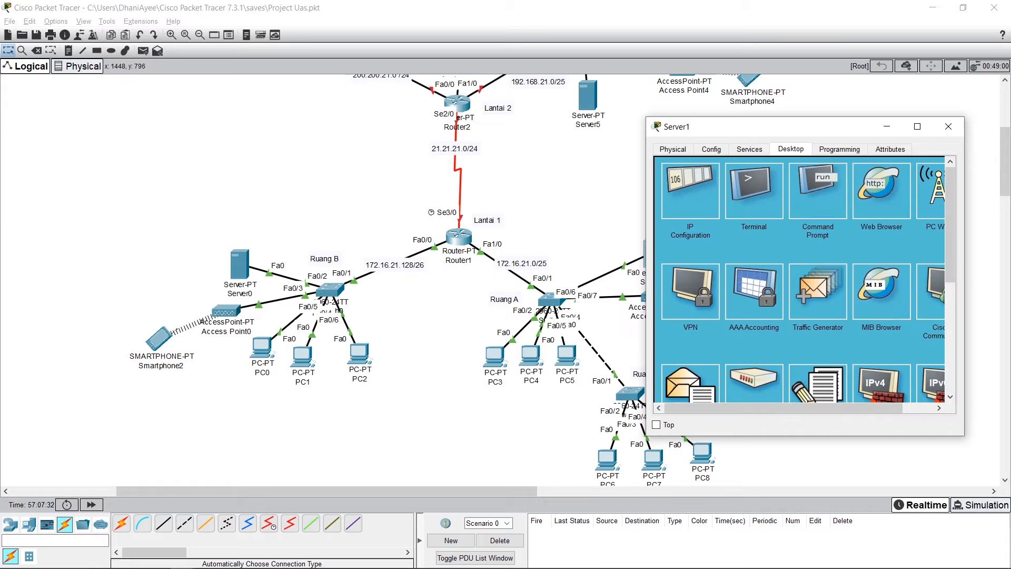
left_click(690, 190)
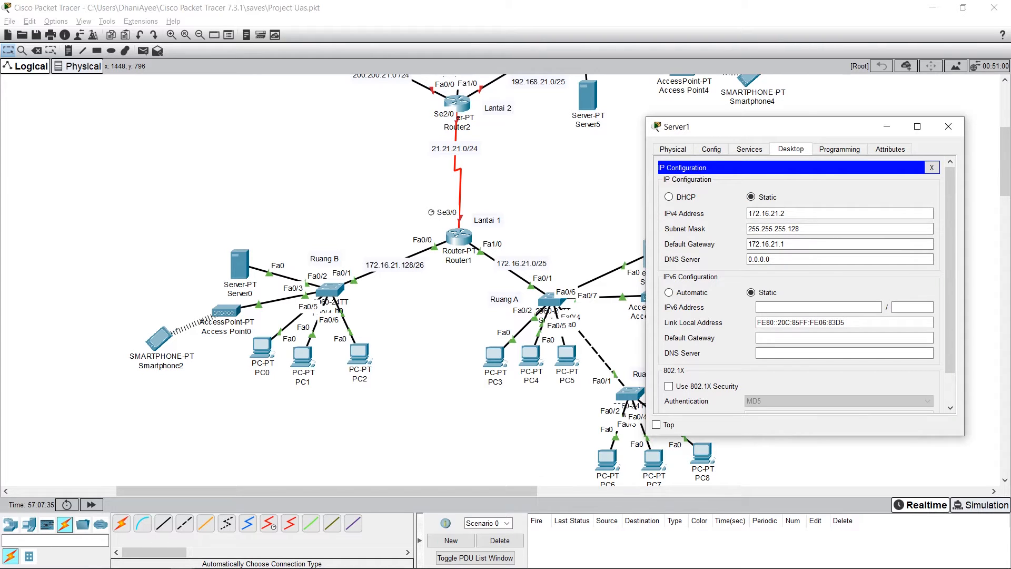
left_click(800, 213)
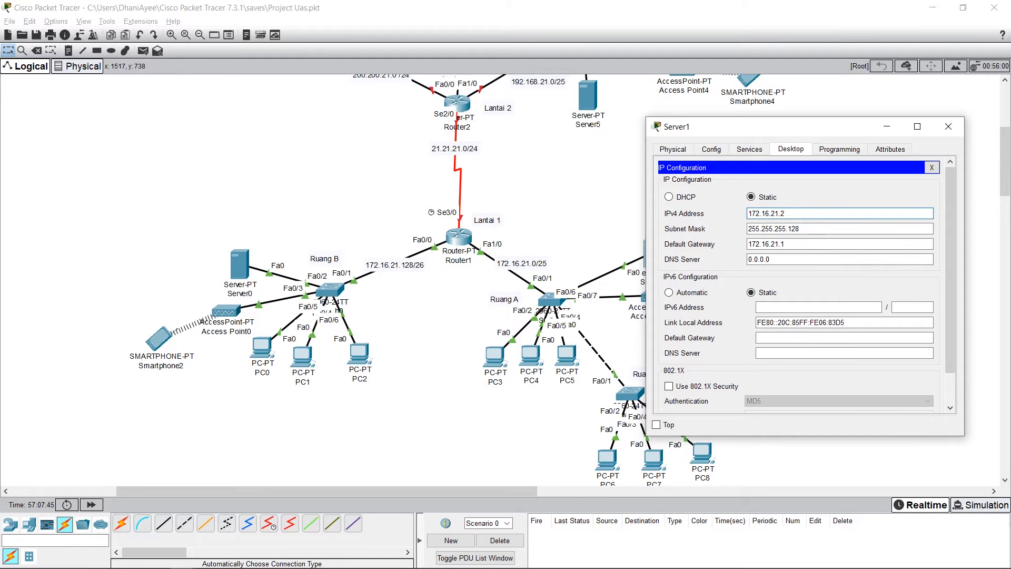
left_click(813, 229)
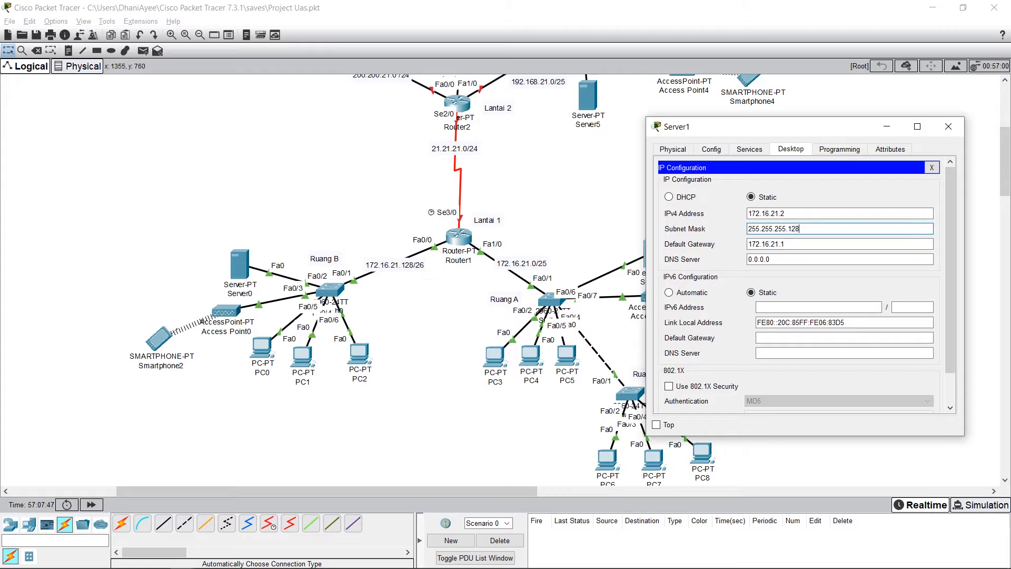
left_click(813, 243)
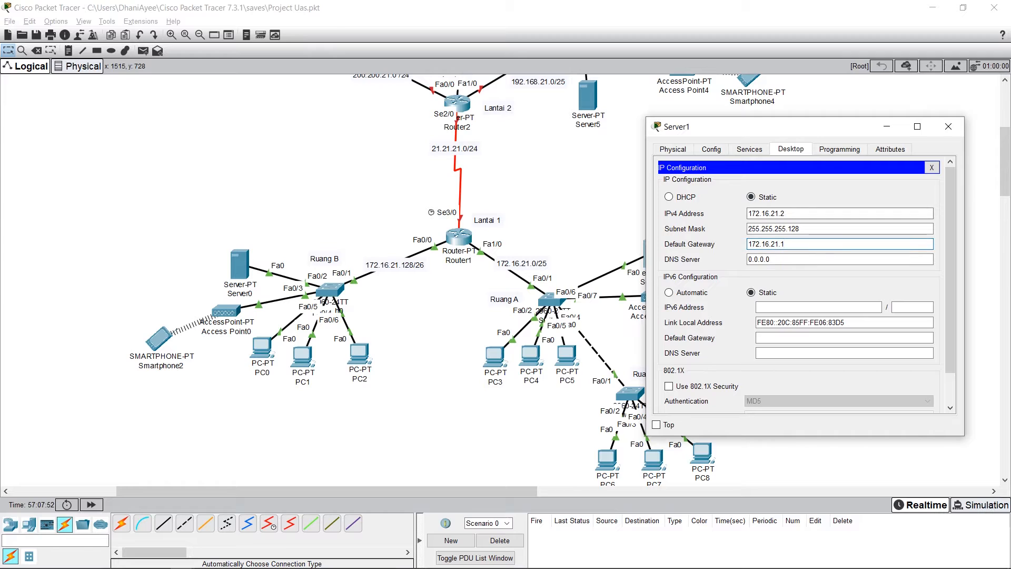
left_click(711, 149)
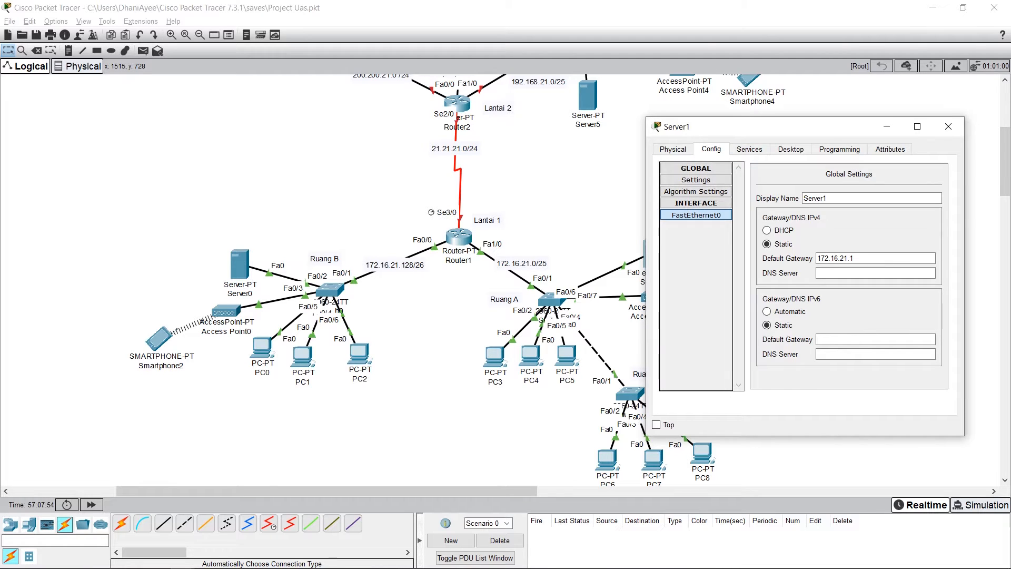
left_click(749, 149)
left_click(711, 149)
left_click(673, 149)
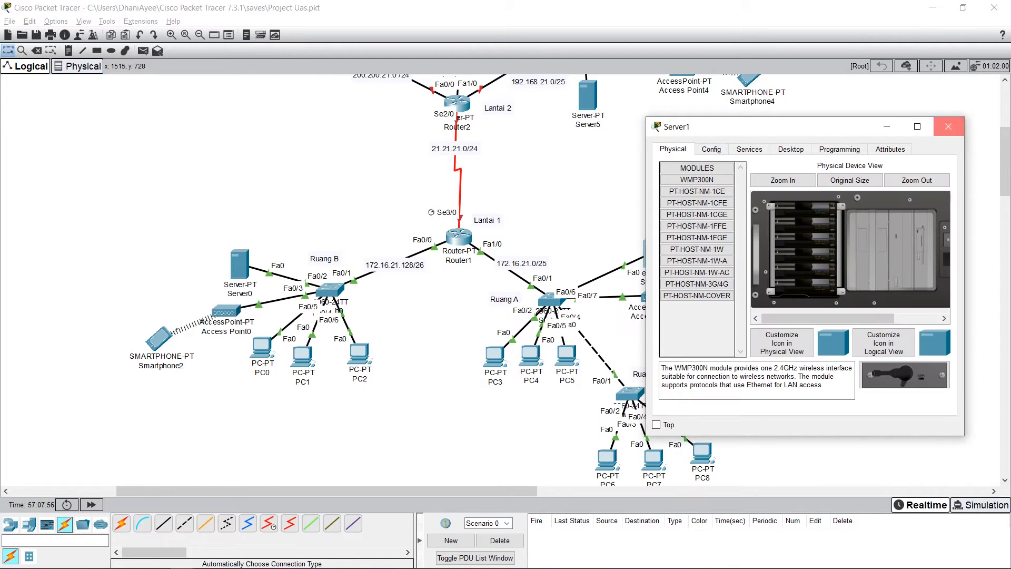
left_click(948, 127)
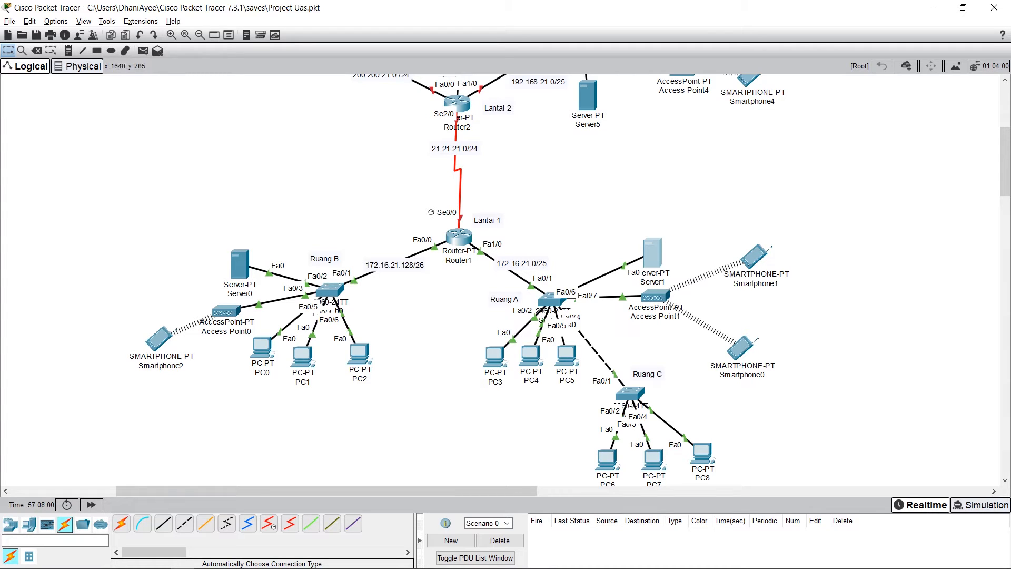
Step: Examine the SSID and wireless settings of Access Point1's Port 1 in Ruang A
left_click(654, 296)
left_click_drag(516, 125, 785, 151)
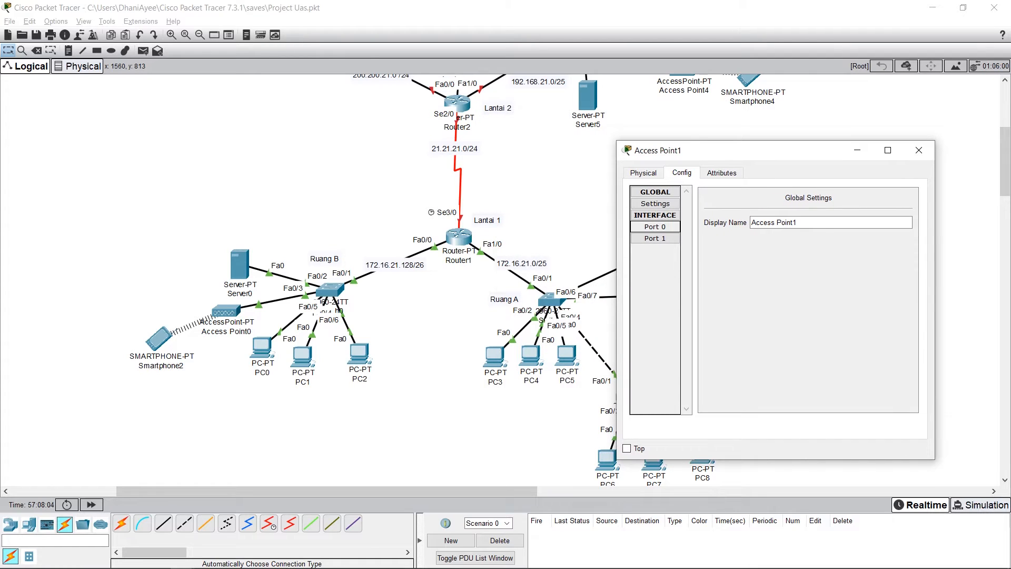
left_click(655, 238)
left_click(876, 212)
left_click_drag(822, 212, 866, 212)
left_click(874, 212)
left_click_drag(763, 150, 801, 85)
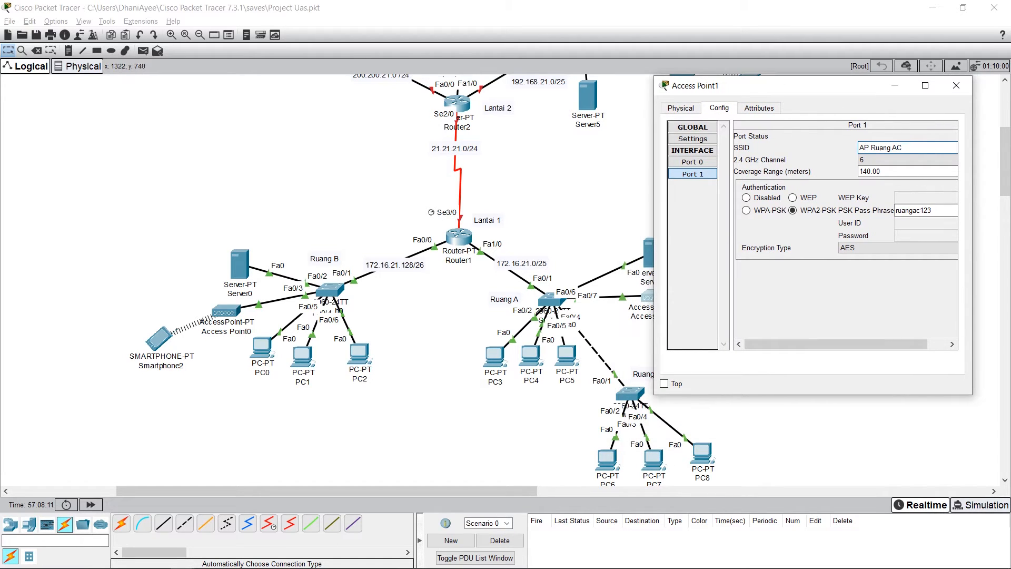
left_click_drag(800, 85, 669, 111)
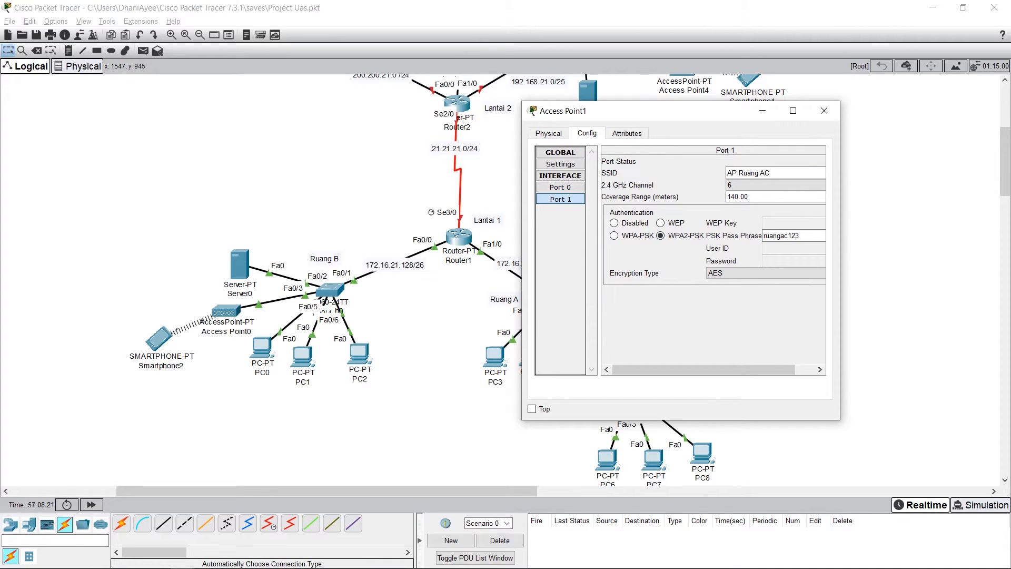
Step: Check the WPA2-PSK pass phrase field on Access Point1's Port 1 and close the access point's configuration
left_click(799, 235)
left_click(627, 133)
left_click(587, 133)
left_click(554, 133)
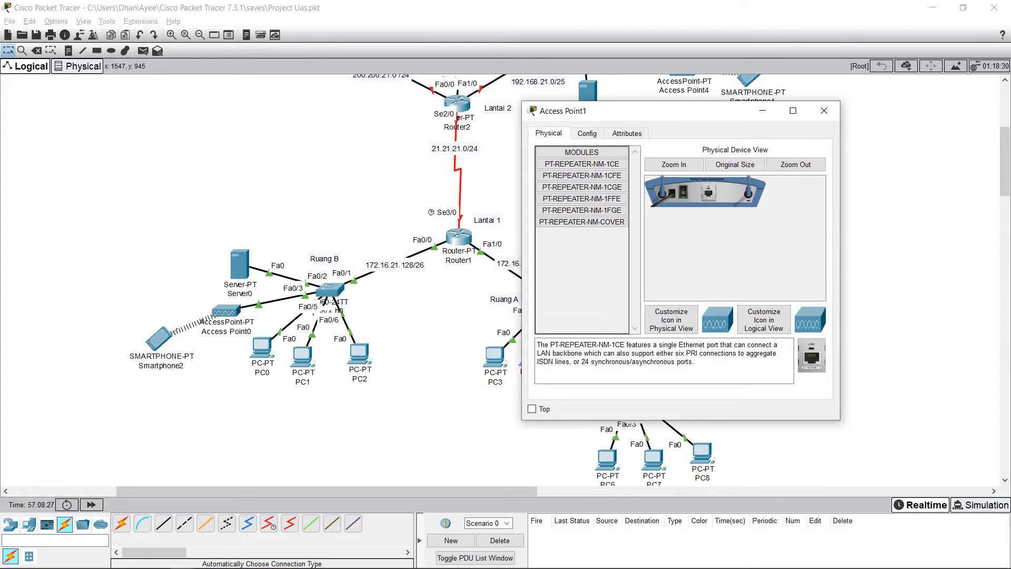
left_click(586, 133)
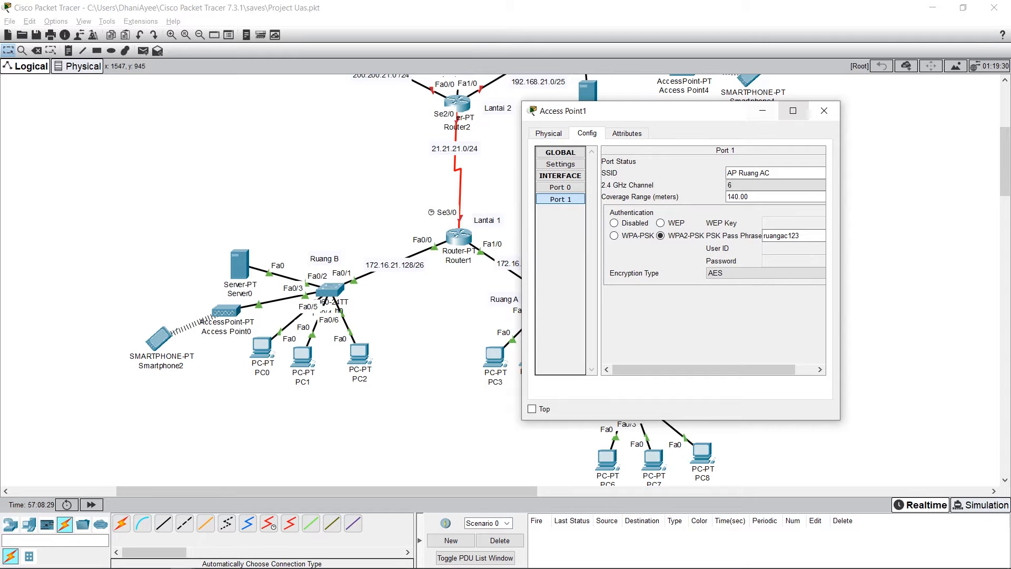
left_click(824, 111)
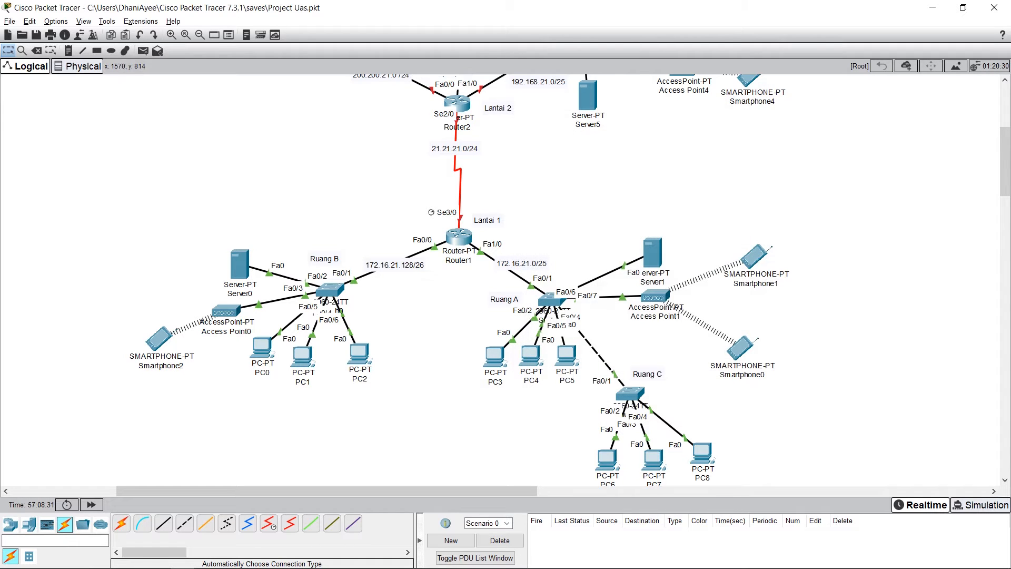
Step: Check the IP configuration of Smartphone1's Wireless0 interface
left_click(754, 256)
left_click(449, 147)
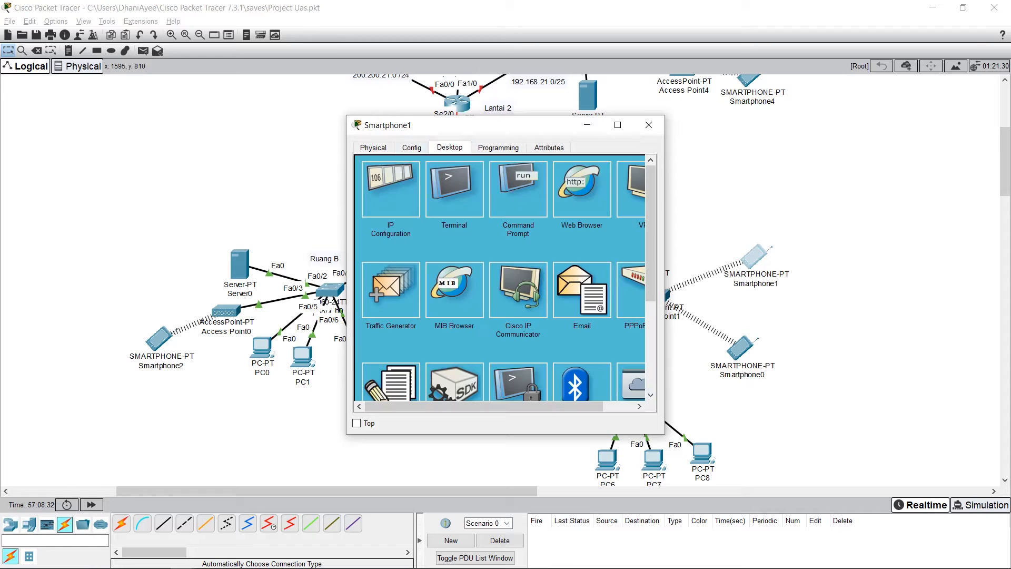
left_click(391, 190)
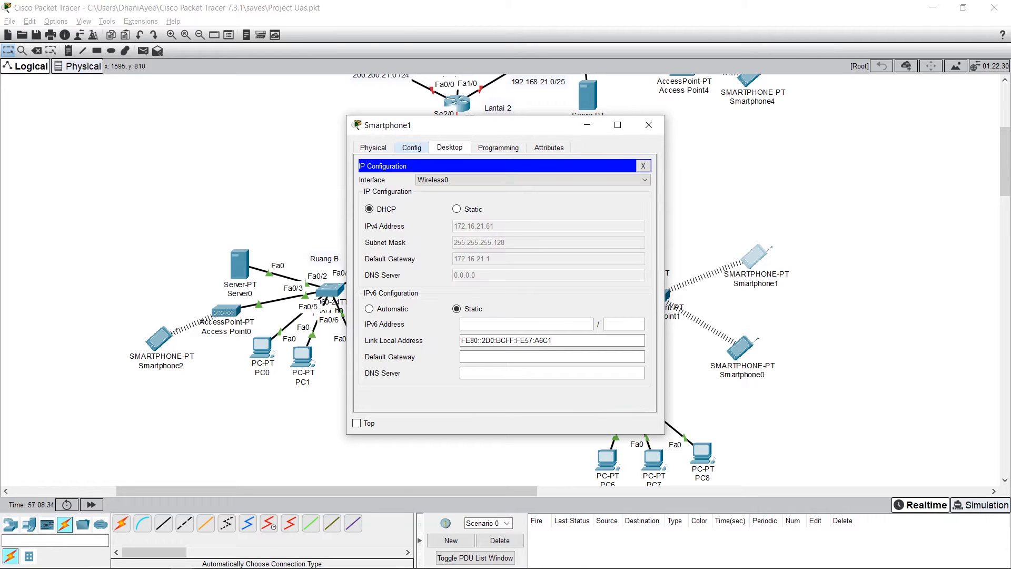
Step: Compare Smartphone1's Wireless0 SSID, WPA2-PSK authentication and pass phrase with the settings of Access Point1
left_click(412, 148)
left_click(373, 148)
left_click(421, 148)
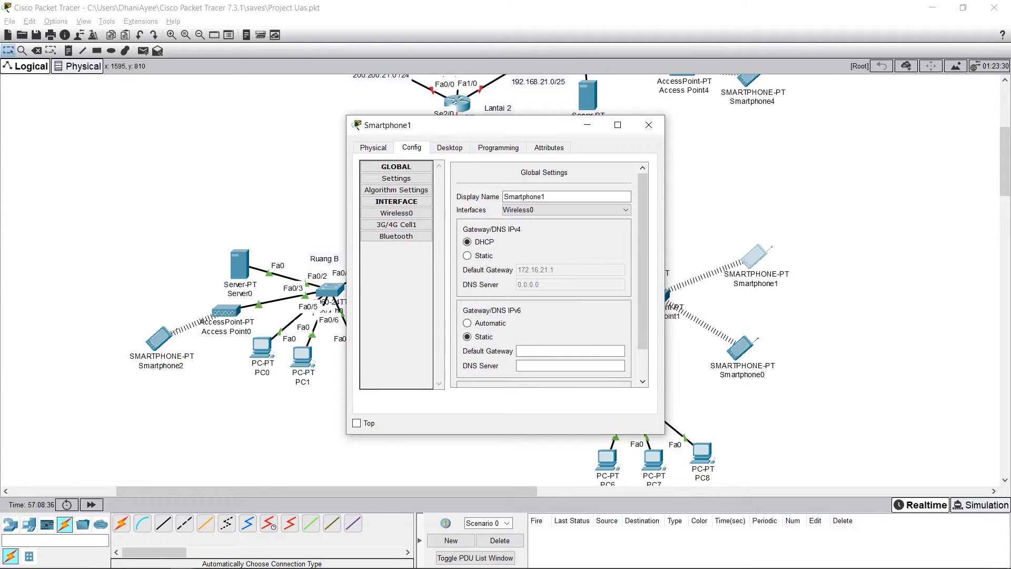
left_click(396, 213)
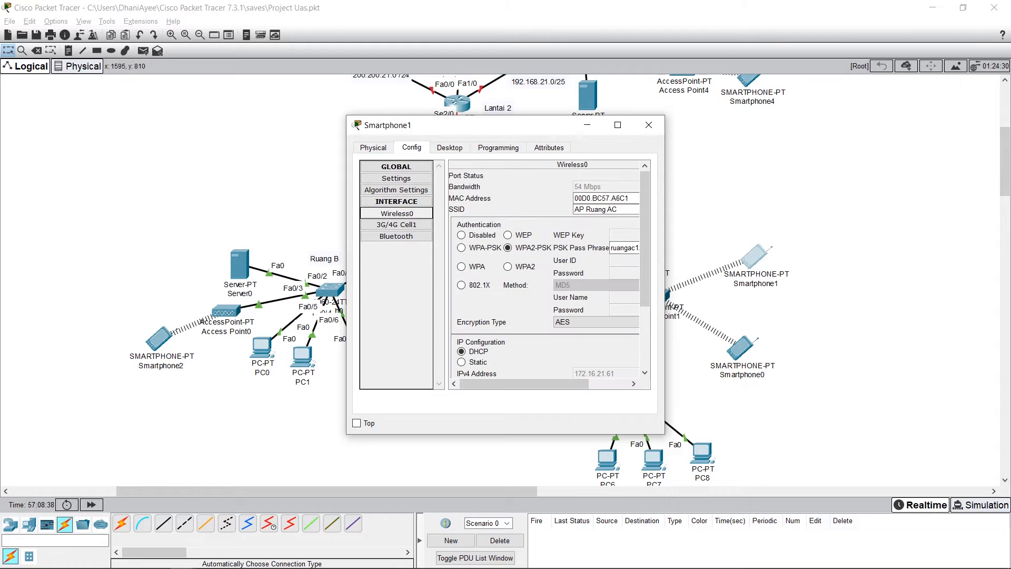
left_click_drag(447, 125, 268, 80)
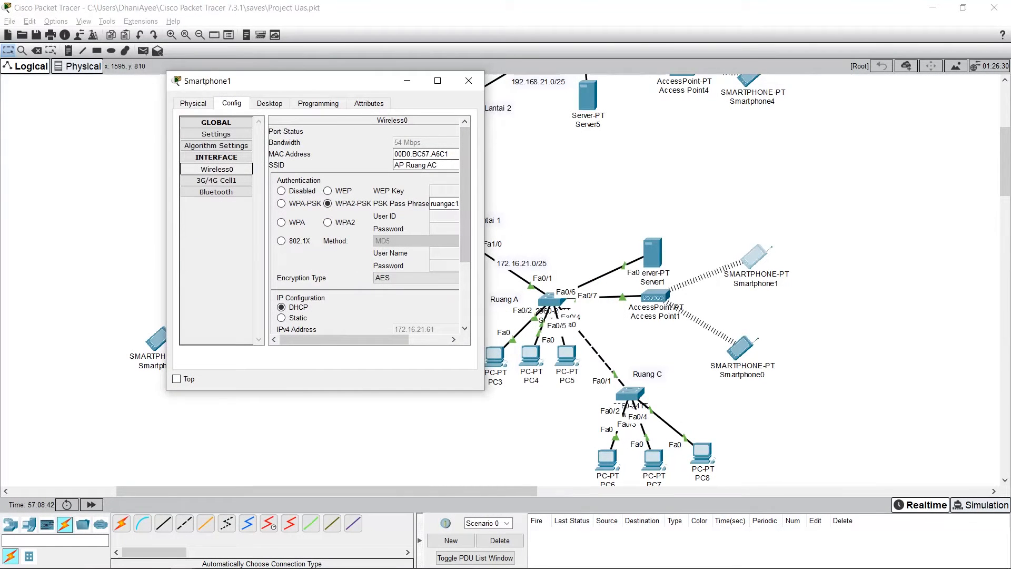
left_click_drag(438, 165, 393, 165)
left_click(398, 164)
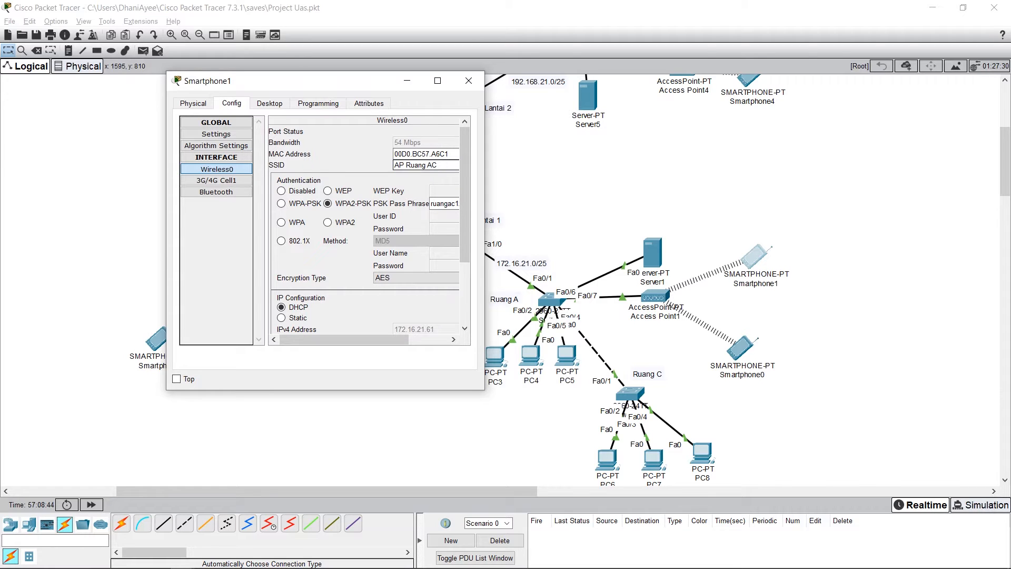
left_click(327, 204)
left_click(433, 203)
mouse_move(363, 340)
left_mouse_down()
mouse_move(379, 340)
mouse_move(362, 339)
left_mouse_up()
left_click(433, 203)
left_click(411, 165)
Step: Request a new DHCP address for Smartphone1 by switching its IP configuration to Static and back to DHCP, and close its configuration
left_click(269, 104)
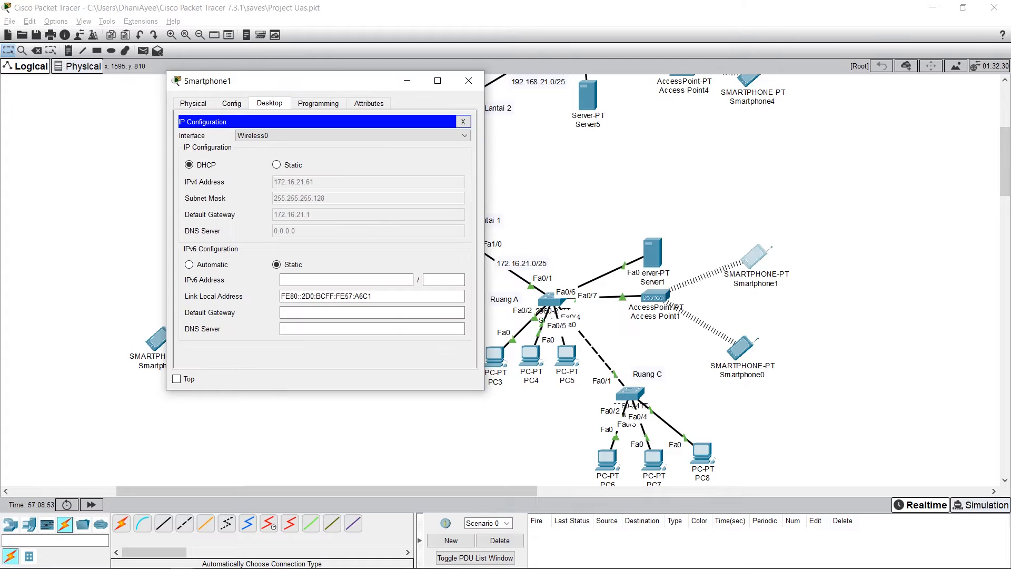
left_click(275, 165)
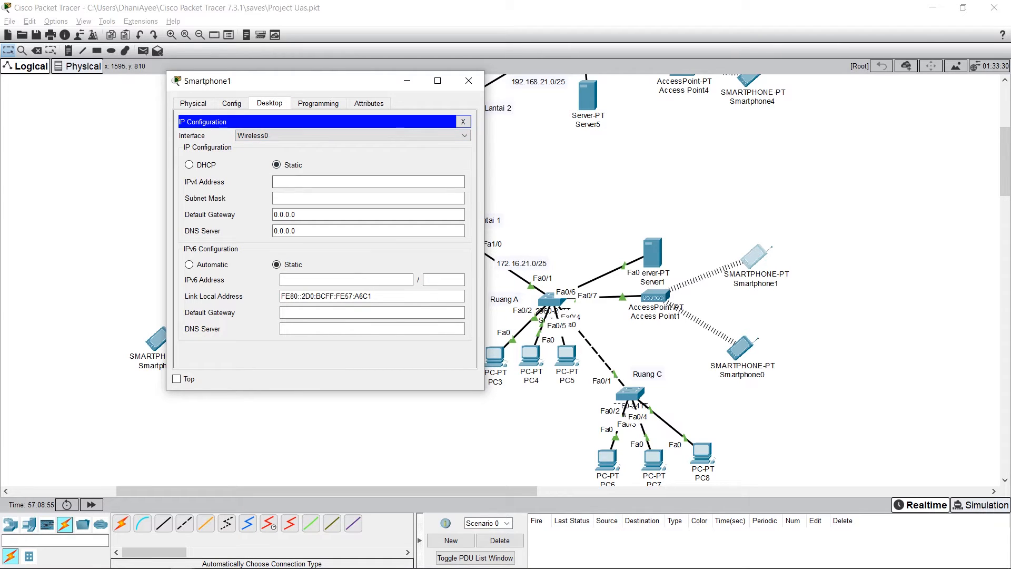
left_click(190, 165)
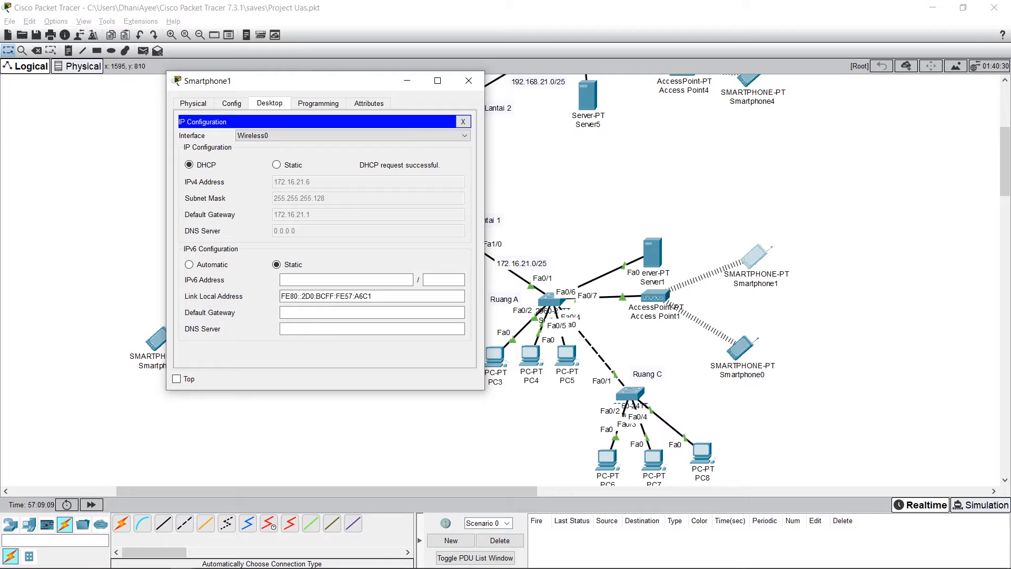
left_click(231, 103)
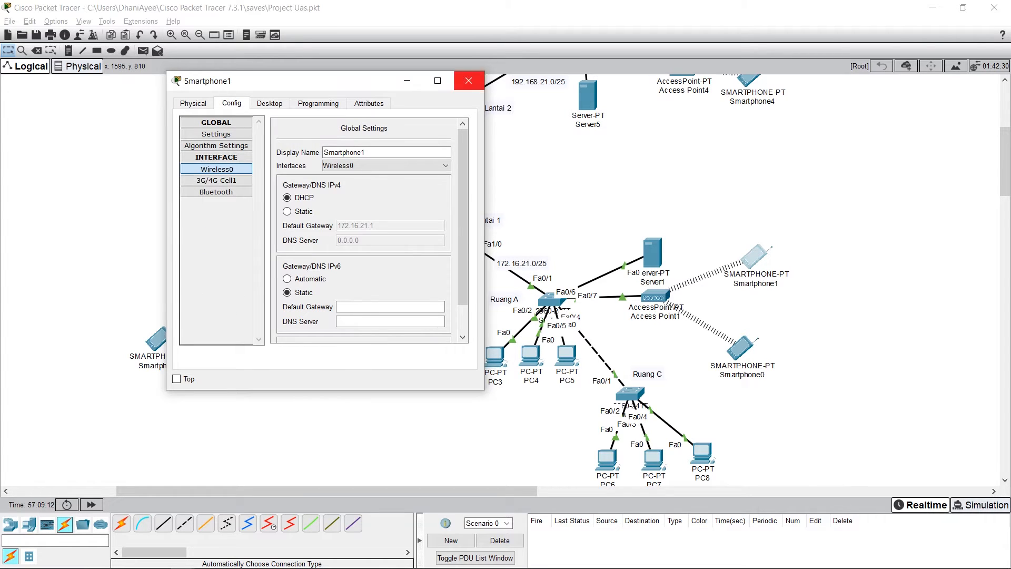
left_click(468, 80)
Step: Check the SSID and WPA2-PSK pass phrase field of Smartphone0's Wireless0 interface
left_click(741, 348)
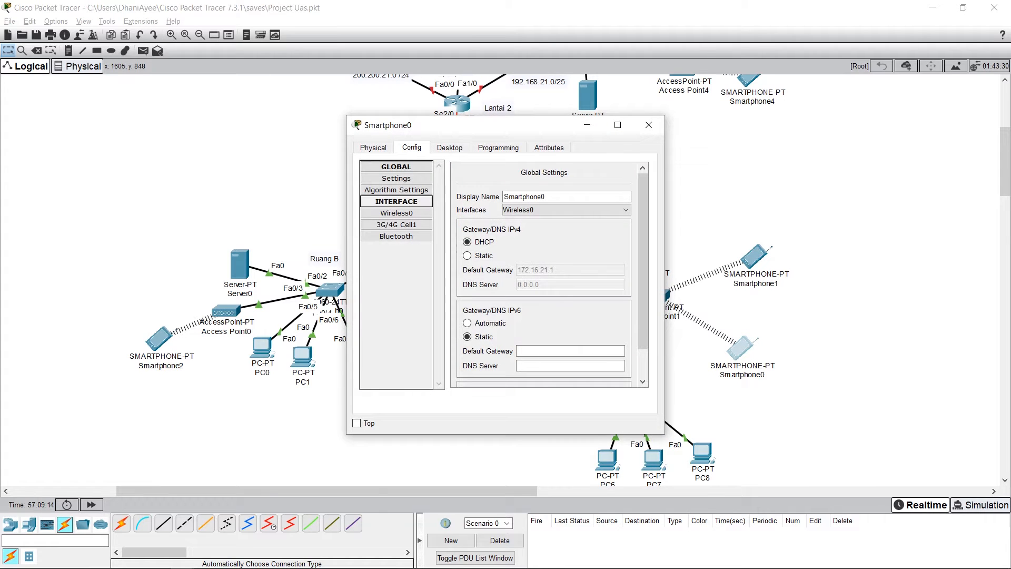
left_click(397, 213)
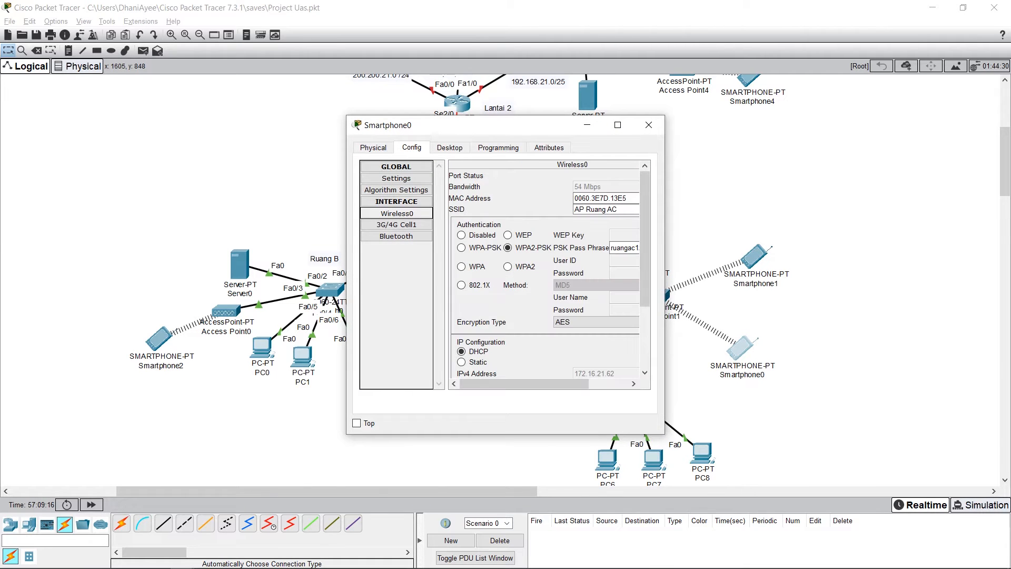
left_click_drag(617, 209, 574, 209)
left_click(574, 209)
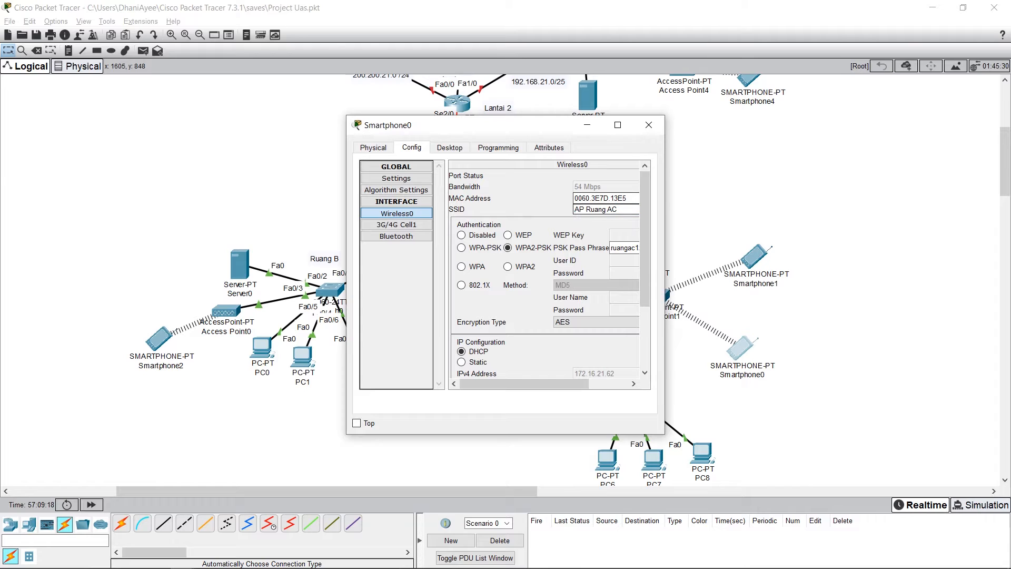
left_click(611, 248)
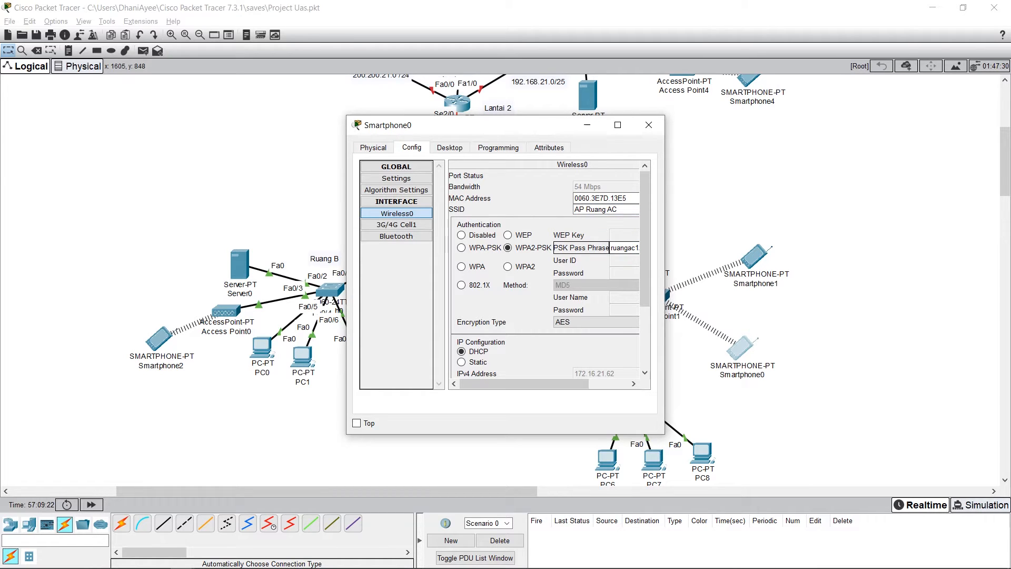
Step: Request a new DHCP address for Smartphone0 by switching its IP configuration to Static and back to DHCP, and close its configuration
left_click_drag(571, 384, 572, 384)
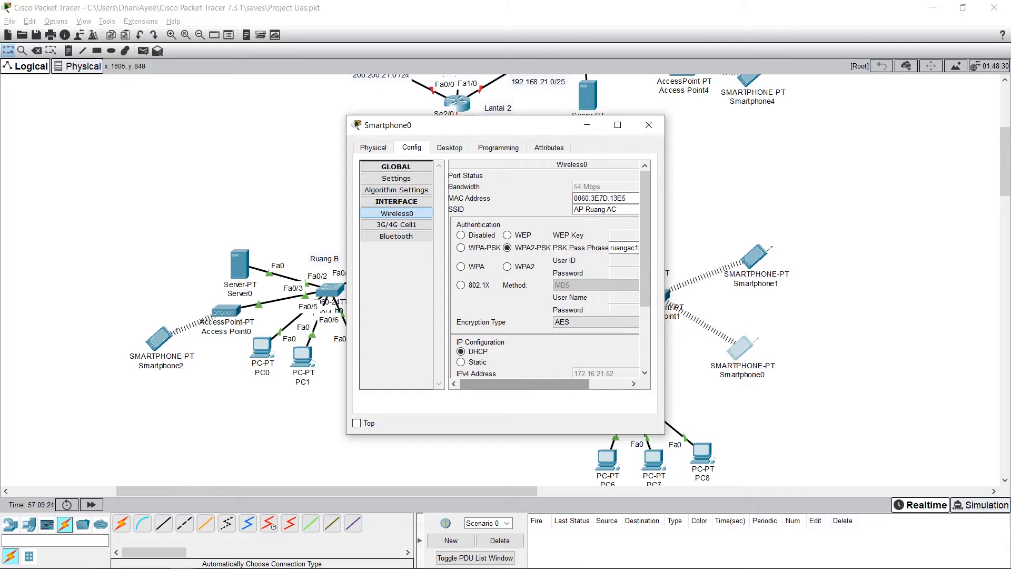
left_click(449, 148)
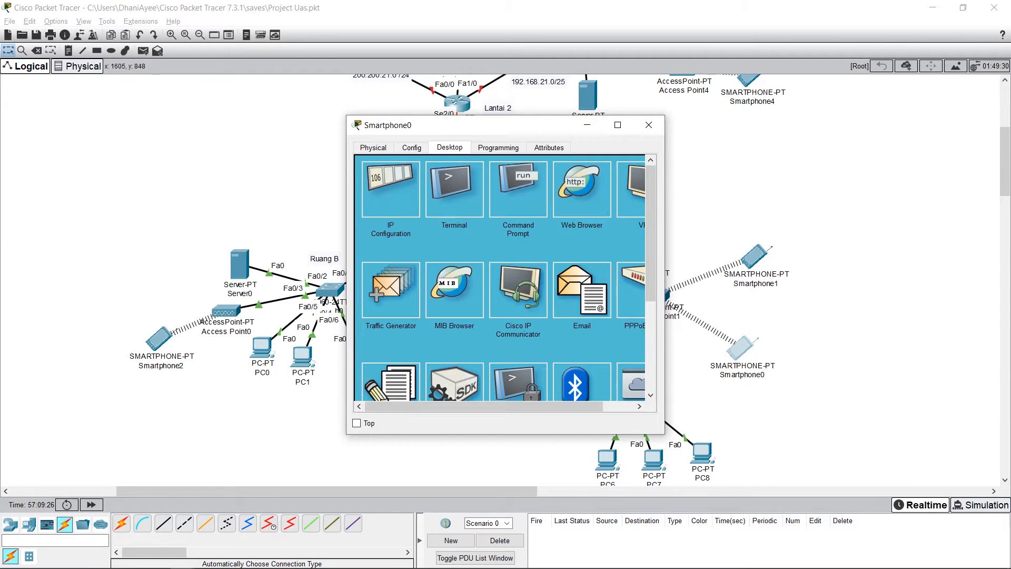
left_click(390, 189)
left_click(457, 209)
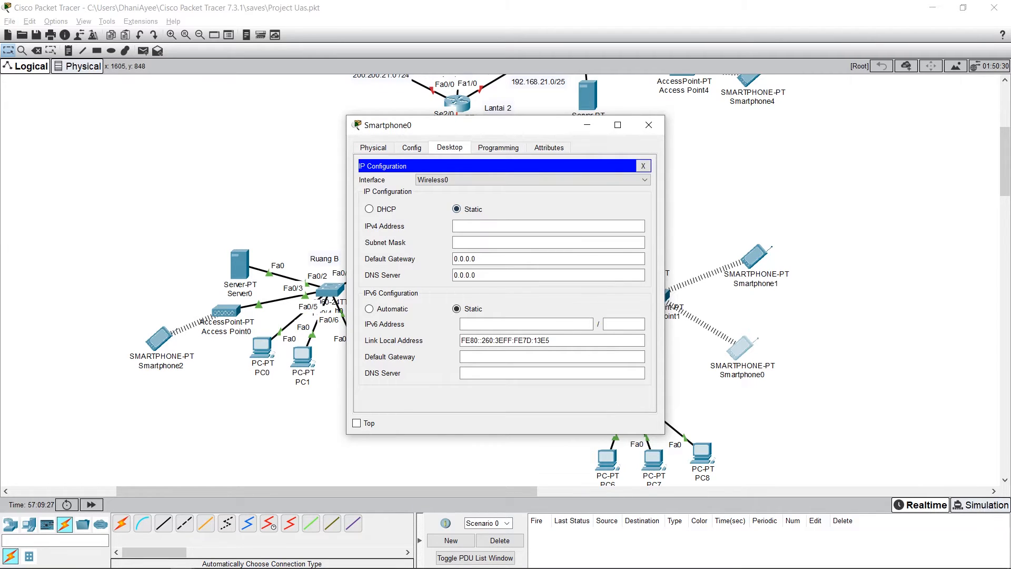
left_click(369, 209)
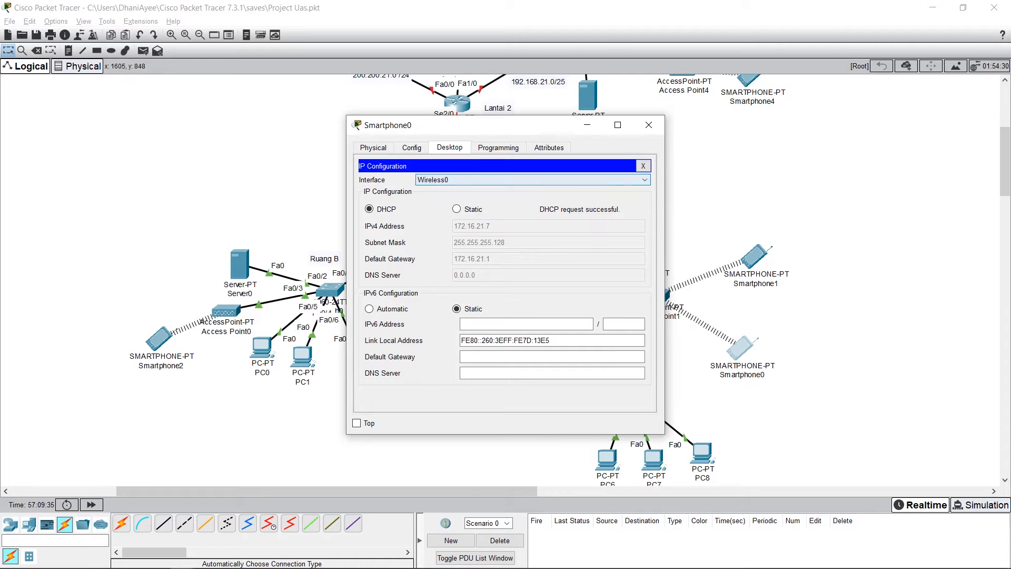
left_click(411, 148)
left_click(449, 147)
left_click(412, 147)
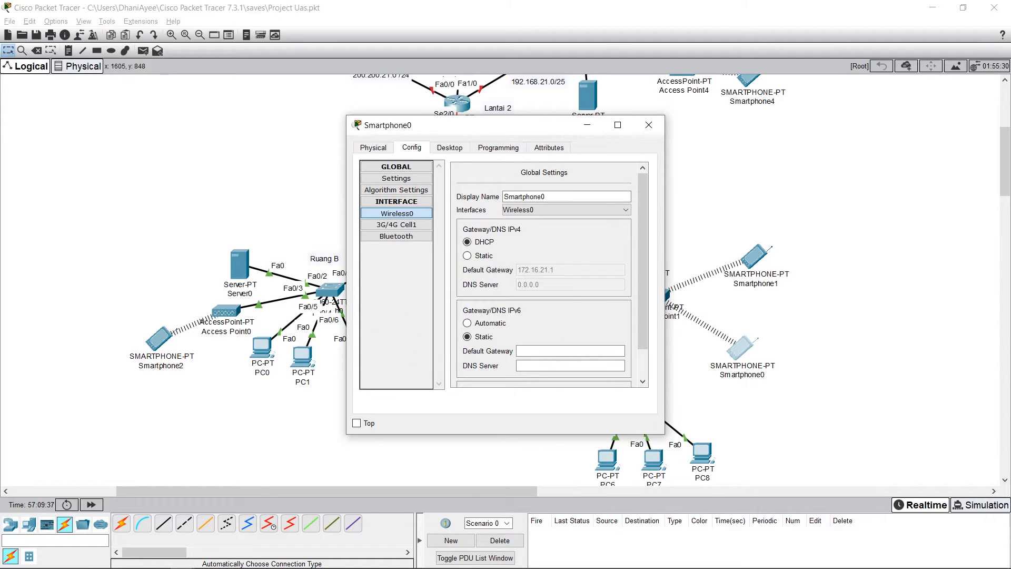
left_click(649, 125)
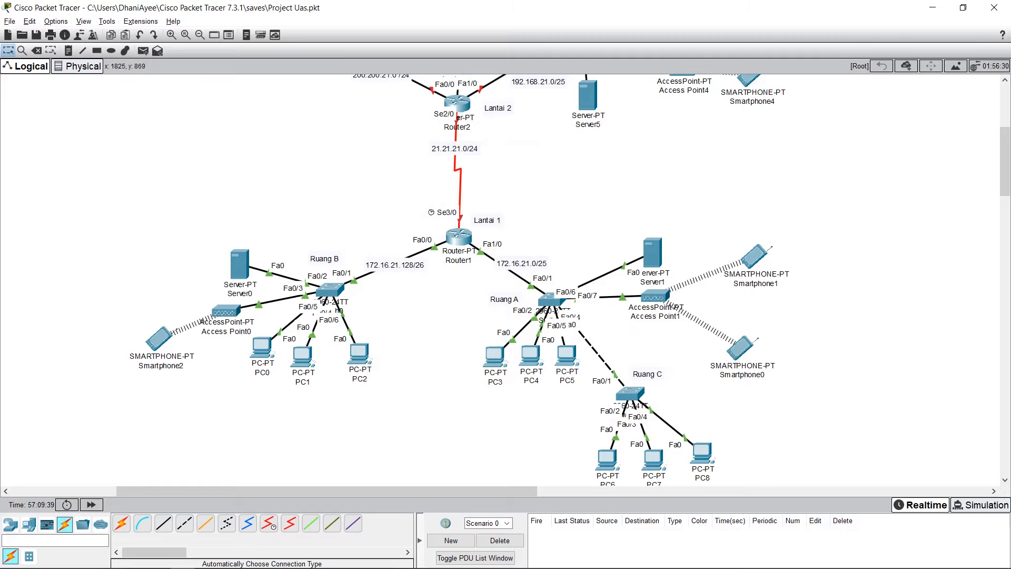
Step: Check the static IPv4 address and subnet mask of PC3's FastEthernet0 interface in Ruang A
scroll(500, 279, "down", 1)
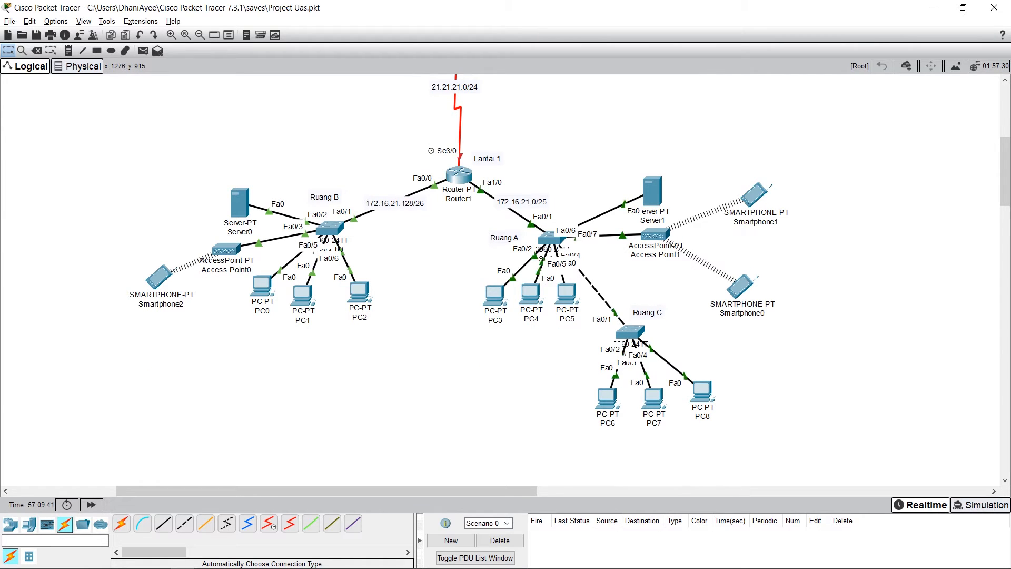
left_click(494, 294)
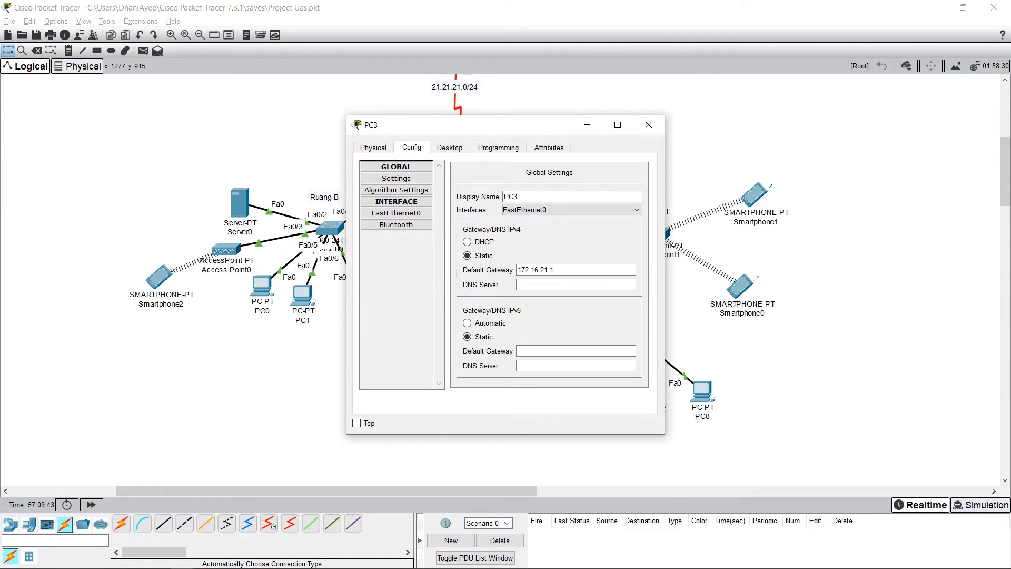
left_click_drag(400, 125, 193, 103)
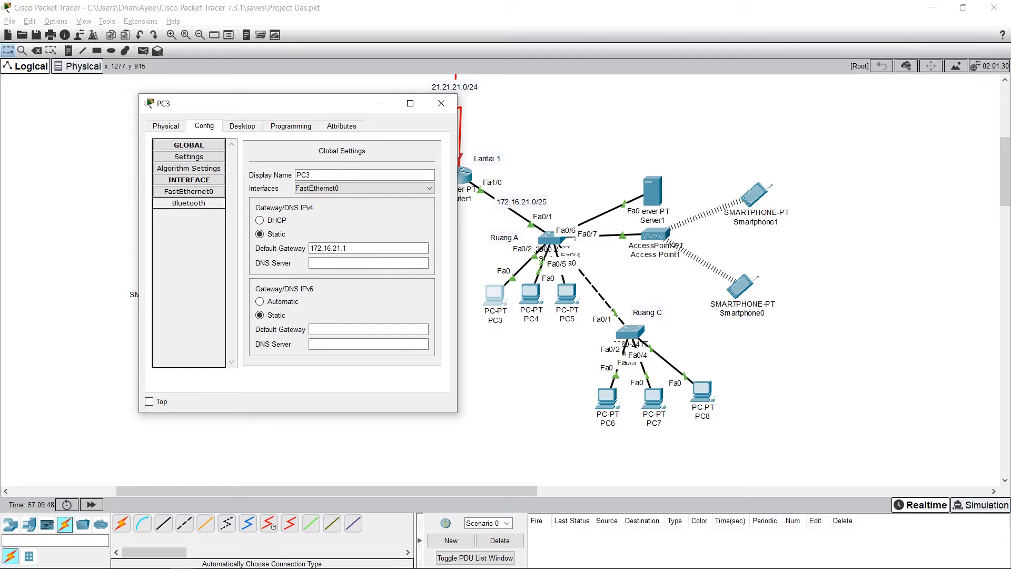
left_click(189, 191)
left_click_drag(237, 103, 744, 138)
left_click(901, 269)
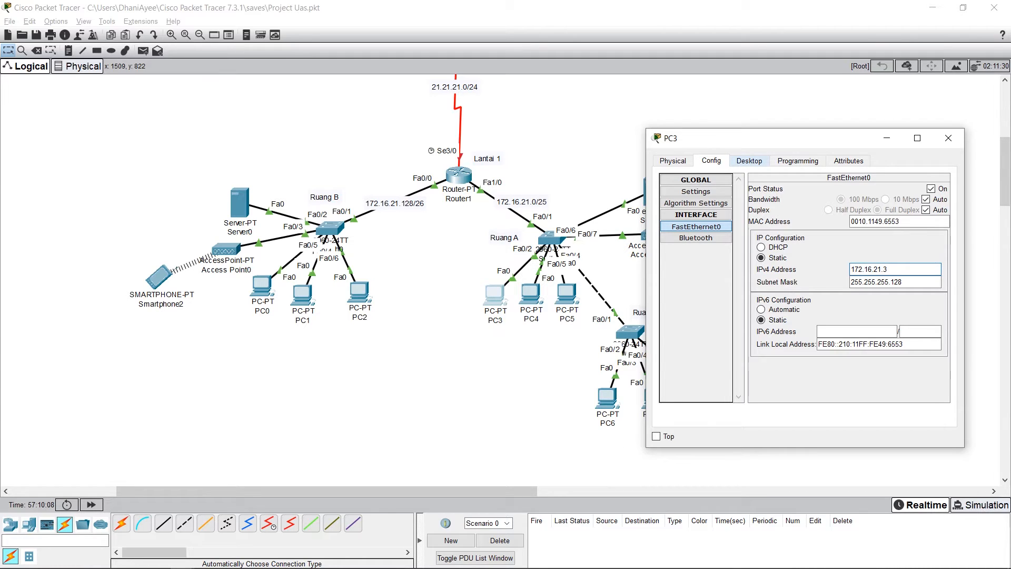
left_click(902, 282)
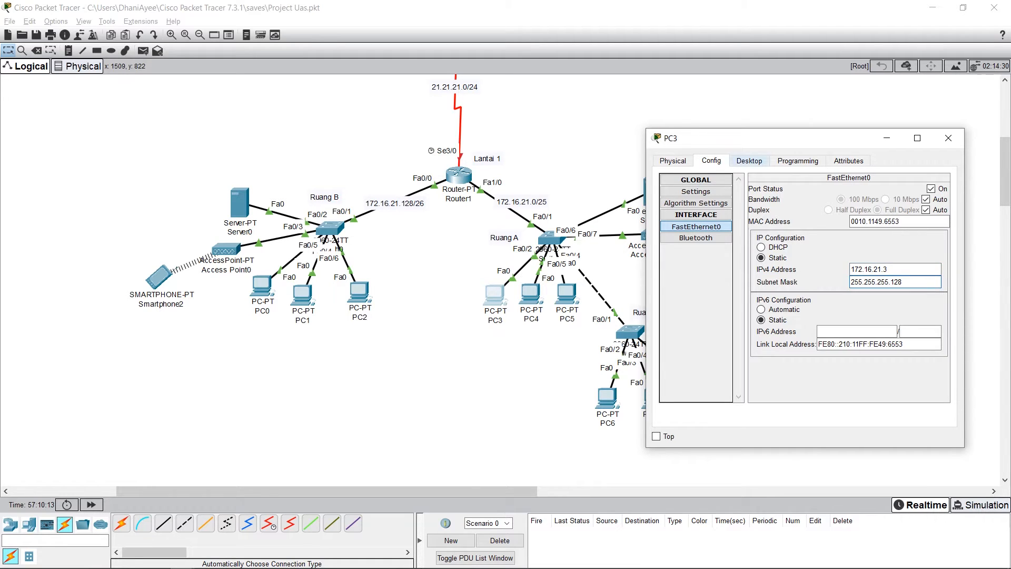
Step: Review the default gateway in PC3's desktop IP configuration and close the PC3 window
left_click(749, 161)
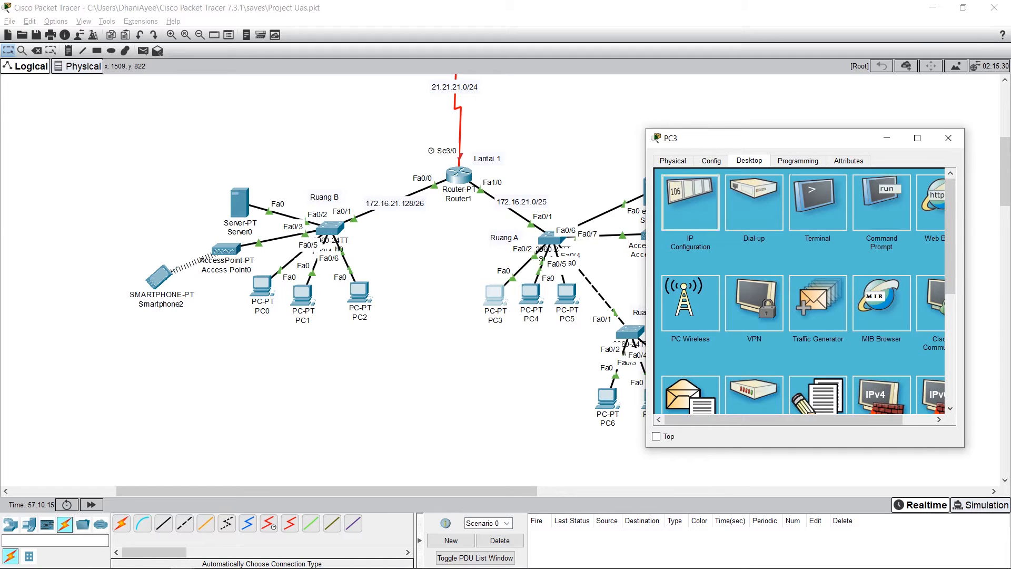
left_click(691, 203)
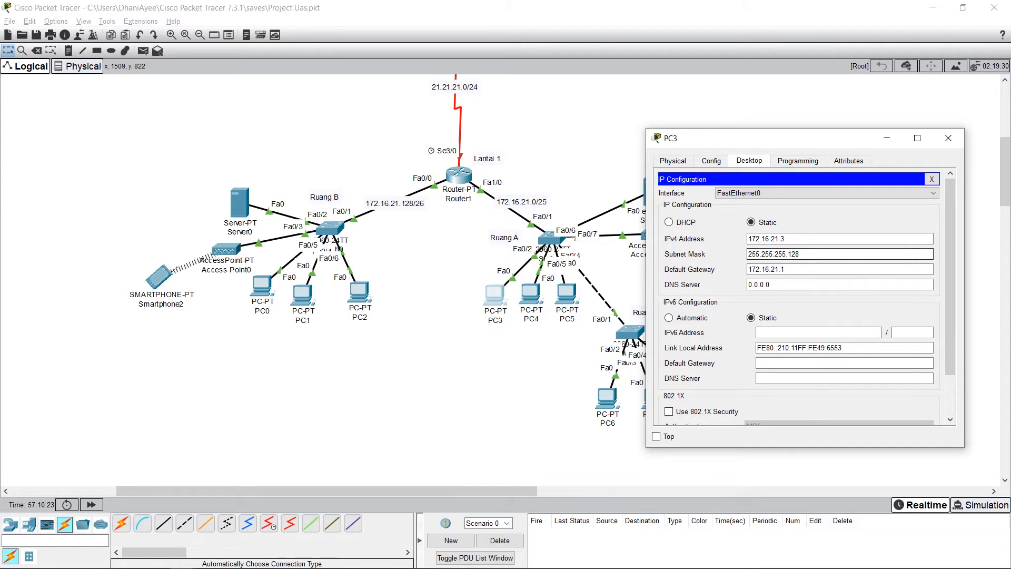
left_click(822, 269)
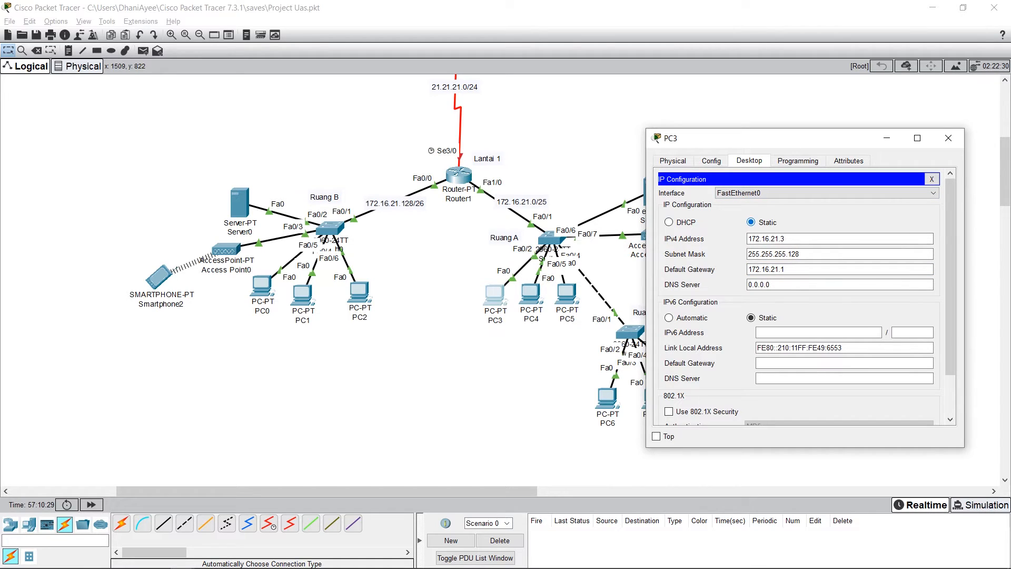
left_click(711, 161)
left_click(749, 160)
left_click(947, 138)
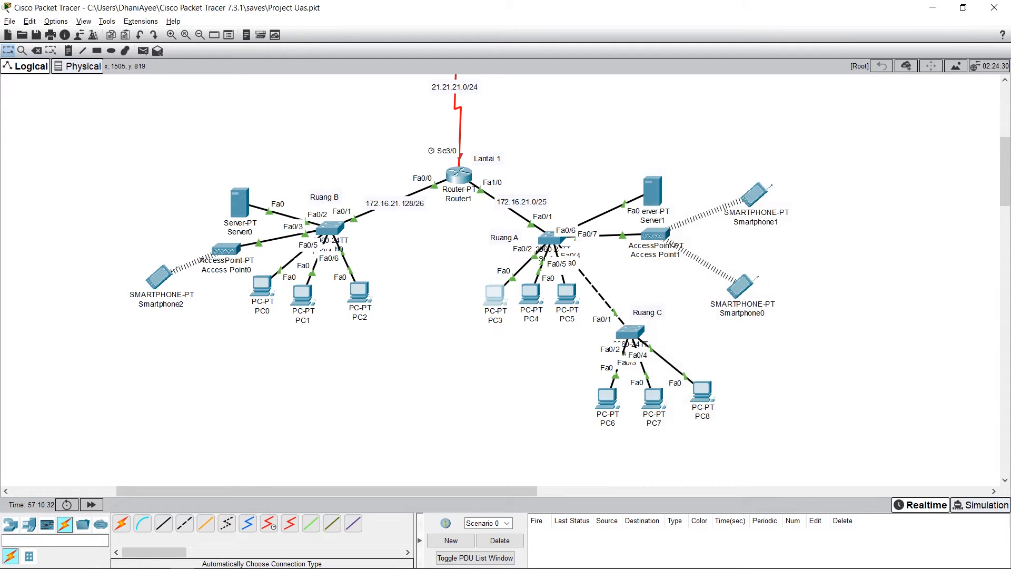
Step: Check the static IPv4 address and subnet mask of PC4's FastEthernet0 interface in Ruang A
left_click(531, 293)
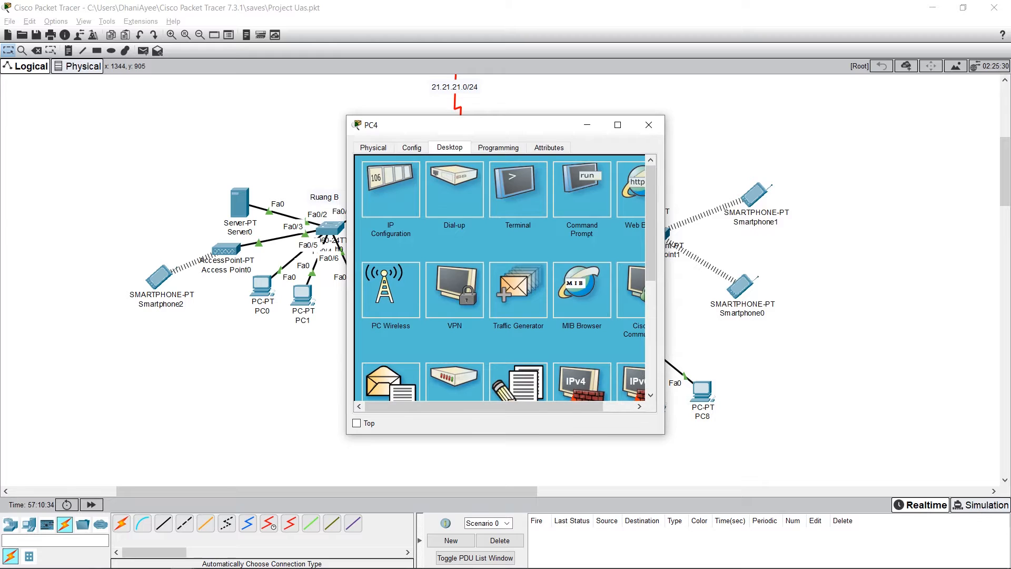
left_click(412, 147)
left_click(396, 214)
left_click_drag(452, 124, 666, 147)
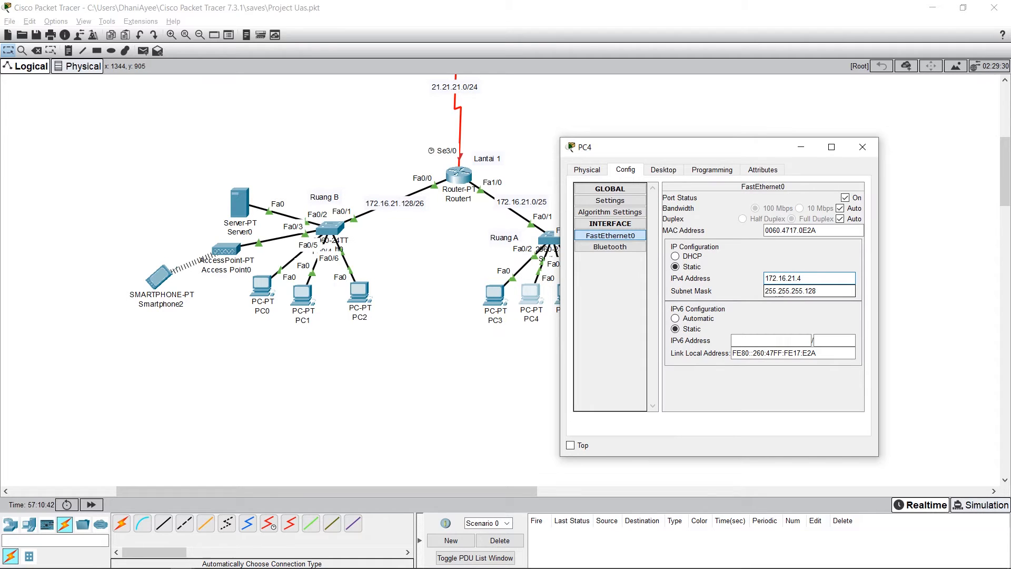
left_click(816, 290)
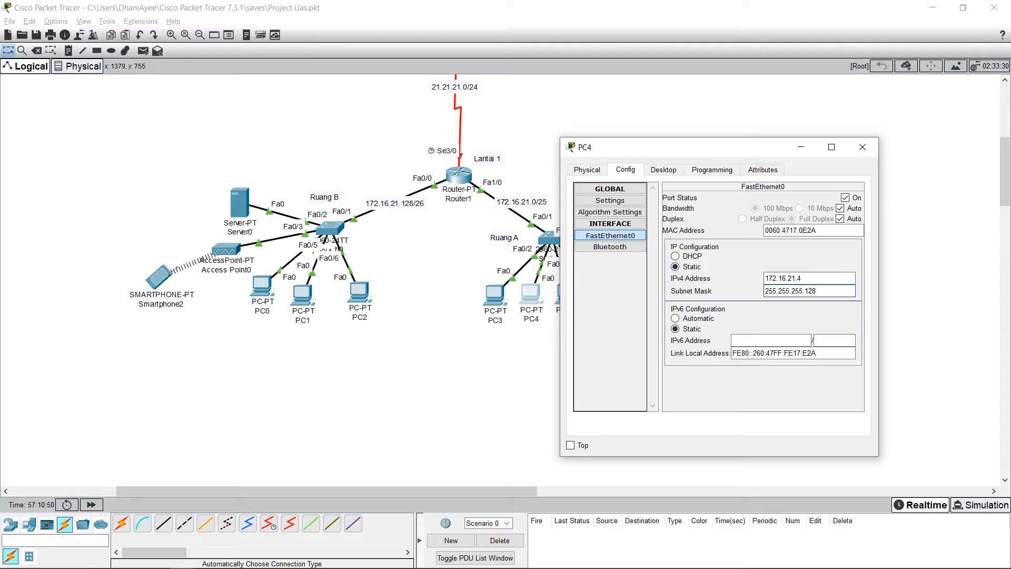
Step: Review the IPv4 address, subnet mask and default gateway in PC4's desktop IP configuration
left_click(662, 169)
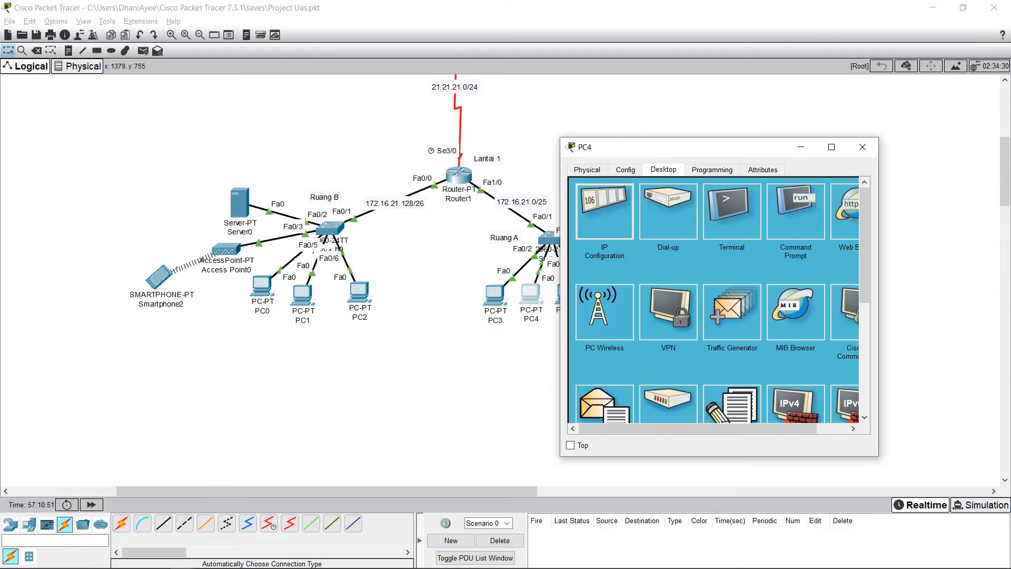
left_click(595, 203)
left_click_drag(706, 147, 766, 113)
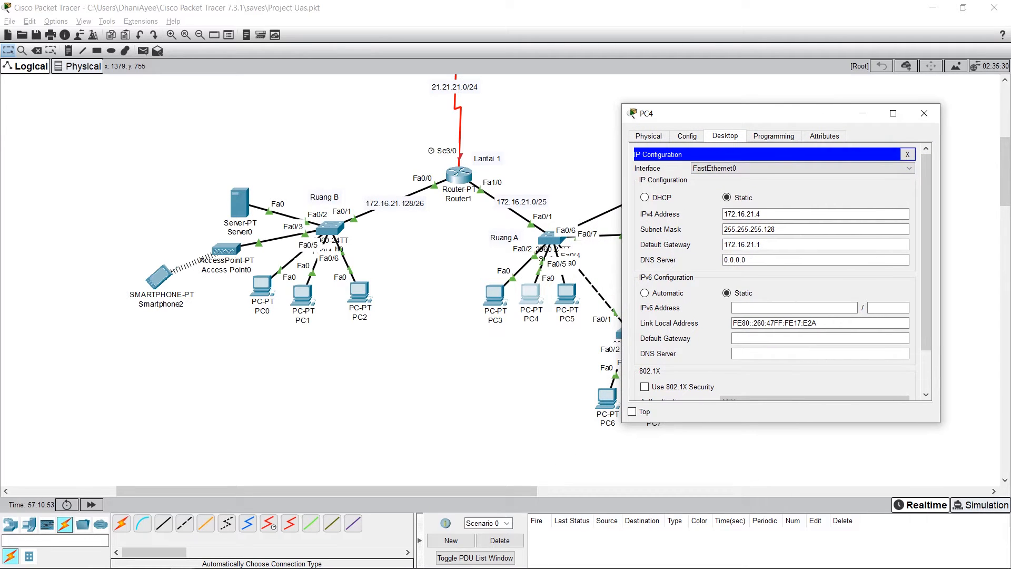
left_click(790, 214)
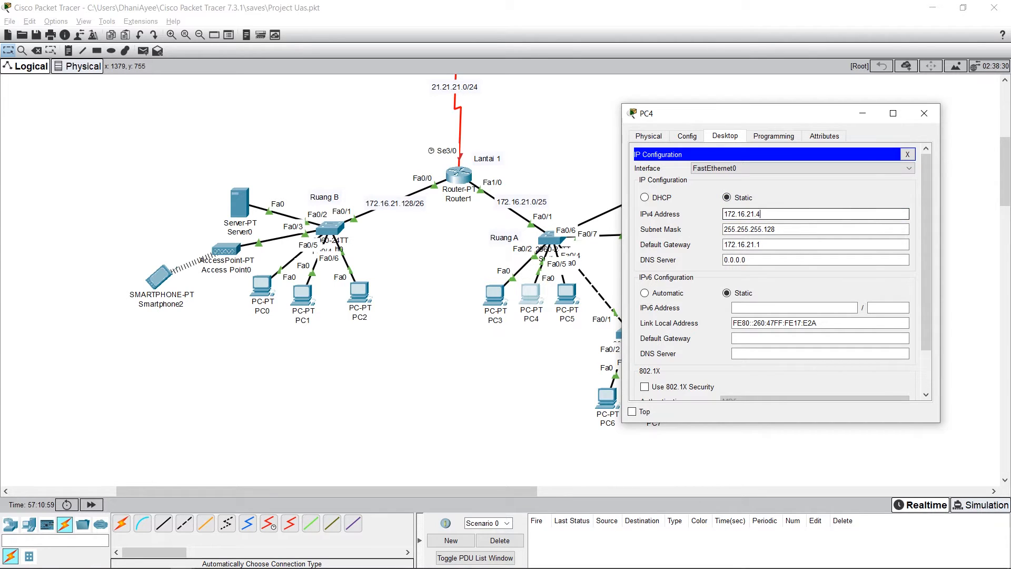
left_click(790, 229)
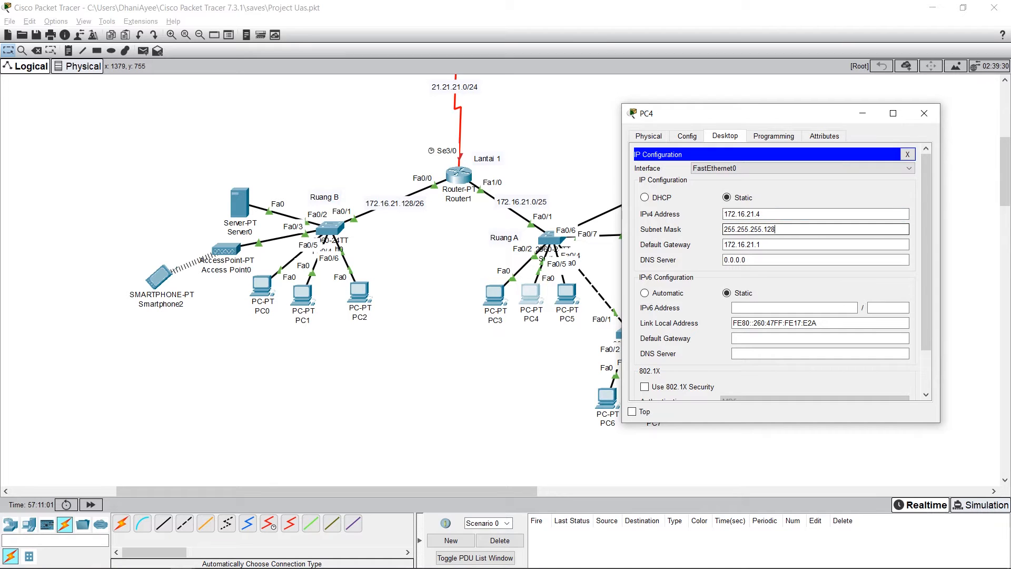
left_click(789, 245)
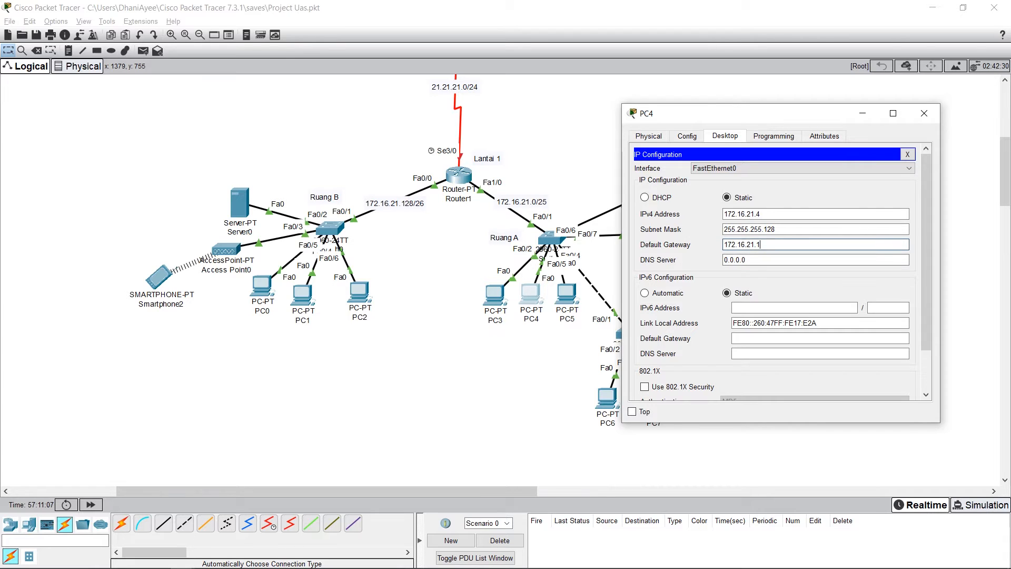
Step: Compare the third octet of PC4's default gateway with that of its IPv4 address, and close the PC4 window
left_click_drag(746, 245, 755, 245)
left_click(755, 244)
left_click(754, 214)
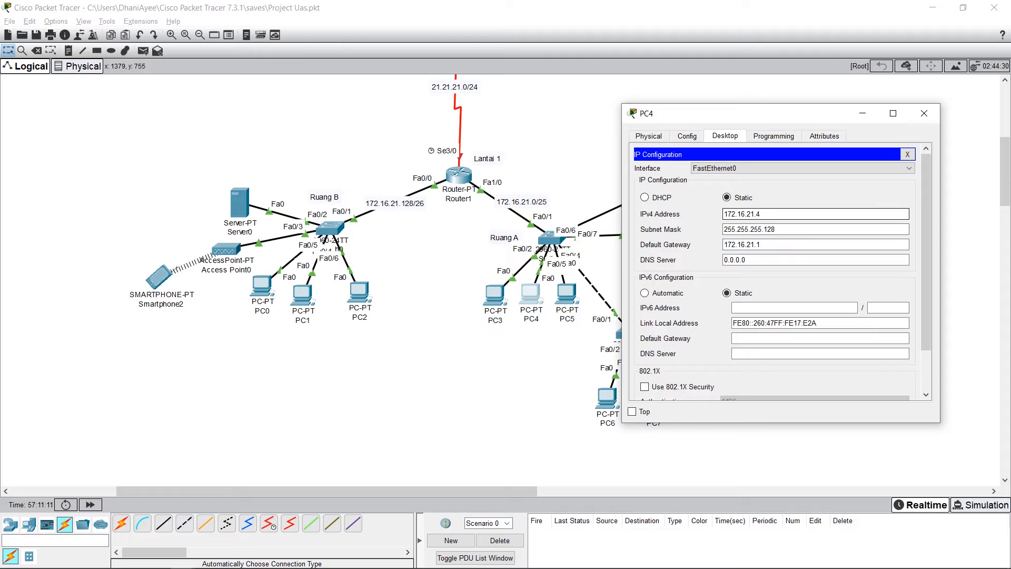
left_click_drag(746, 214, 750, 213)
left_click(755, 214)
left_click(765, 245)
left_click(924, 114)
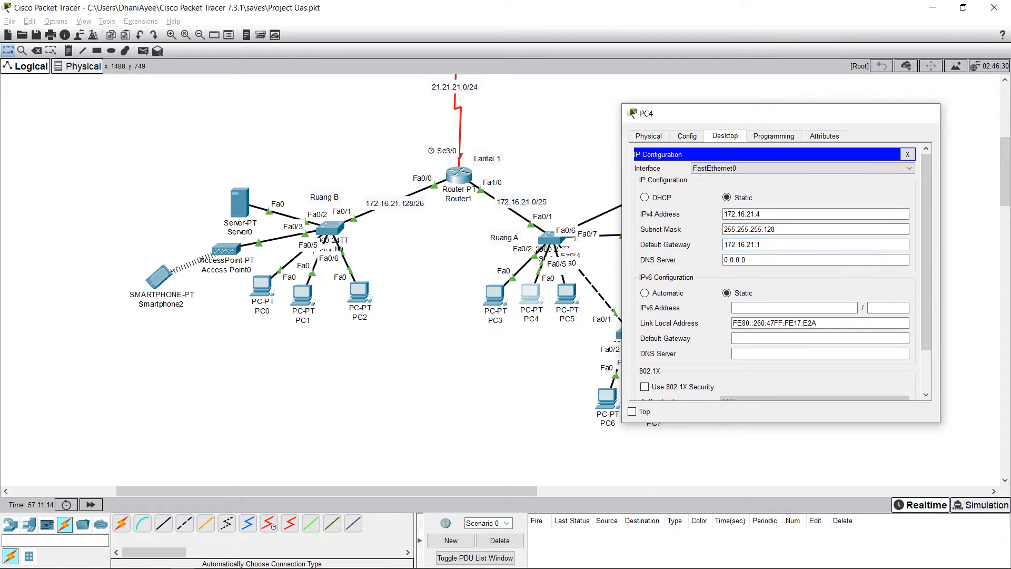
Step: Check the static IPv4 address and subnet mask of PC5's FastEthernet0 interface in Ruang A
left_click(566, 293)
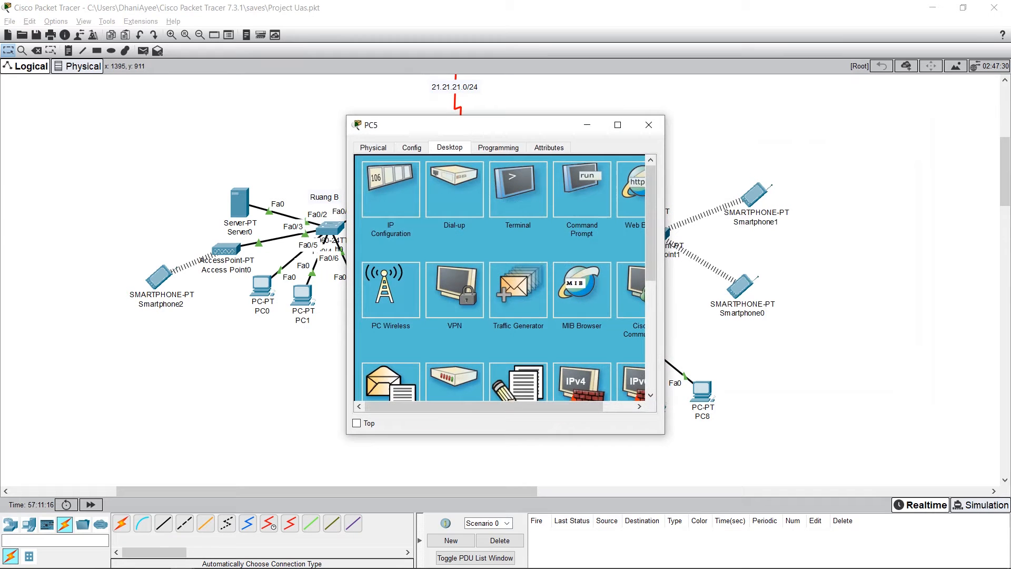
left_click(412, 147)
left_click_drag(474, 124, 755, 140)
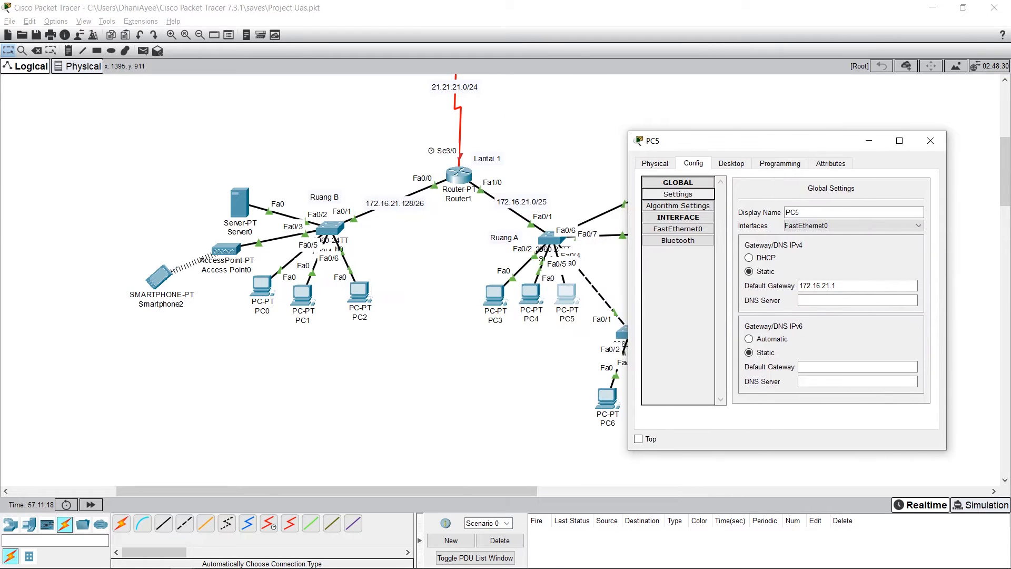
left_click(678, 229)
left_click(888, 271)
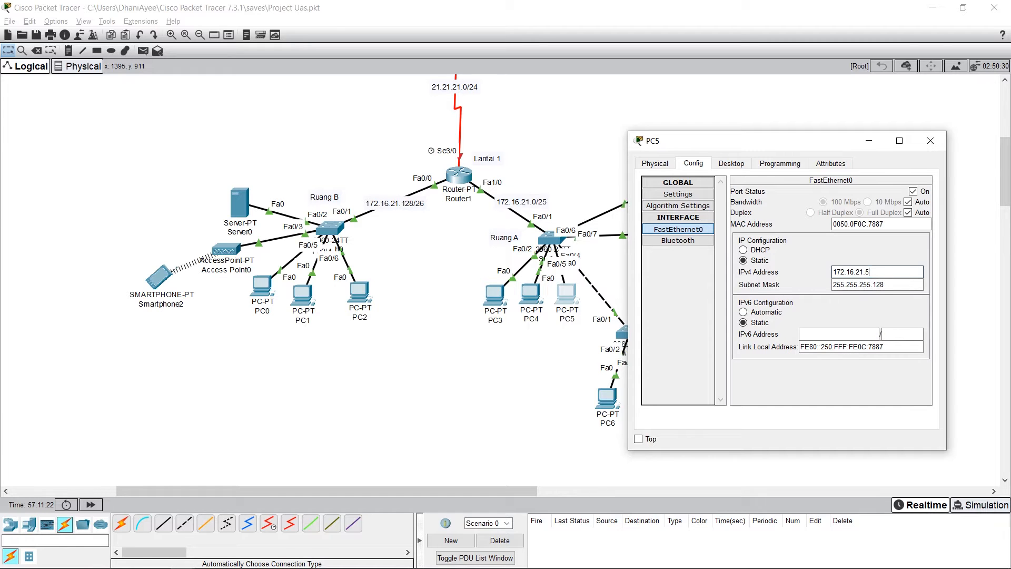
left_click(889, 284)
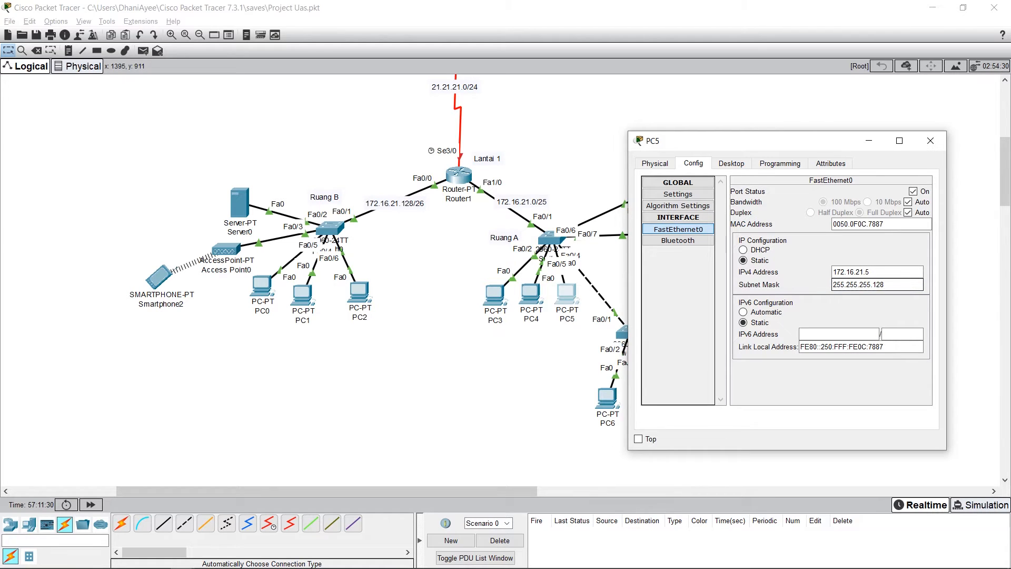
Step: Review the IPv4 address, subnet mask and default gateway in PC5's desktop IP configuration, and close the PC5 window
left_click(731, 164)
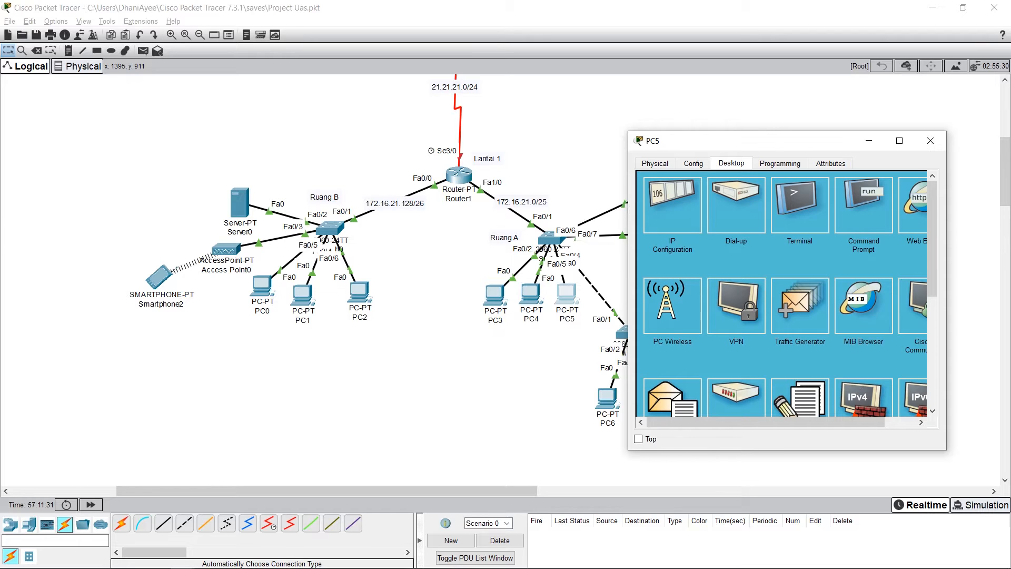
left_click(673, 205)
left_click_drag(737, 141, 751, 138)
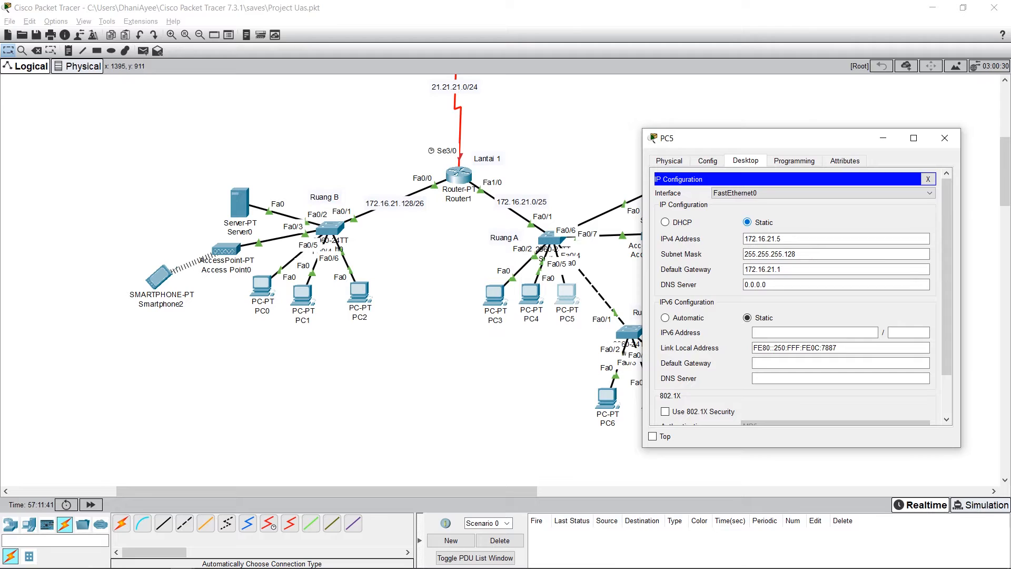
key("Tab")
key("Tab")
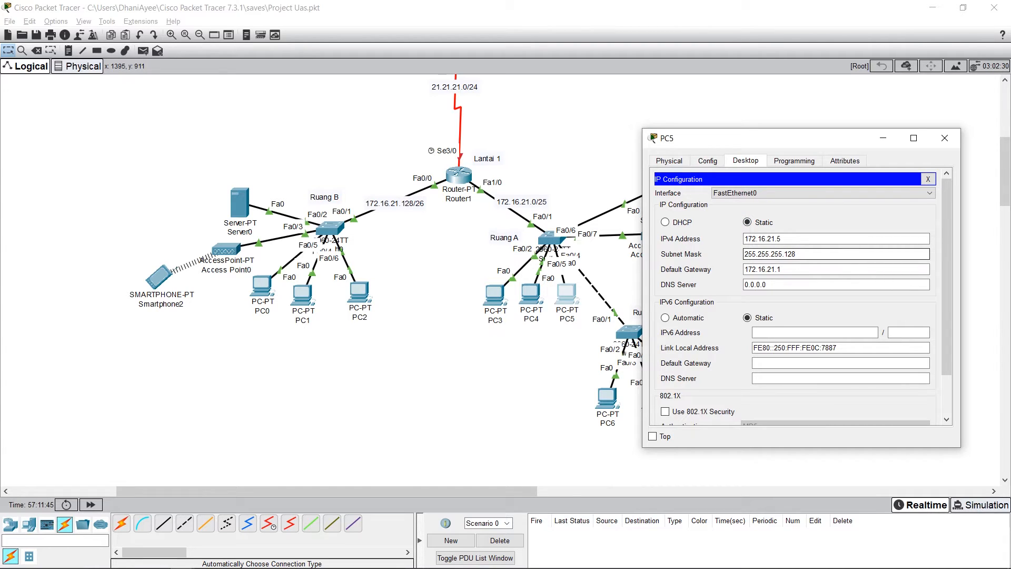
key("Tab")
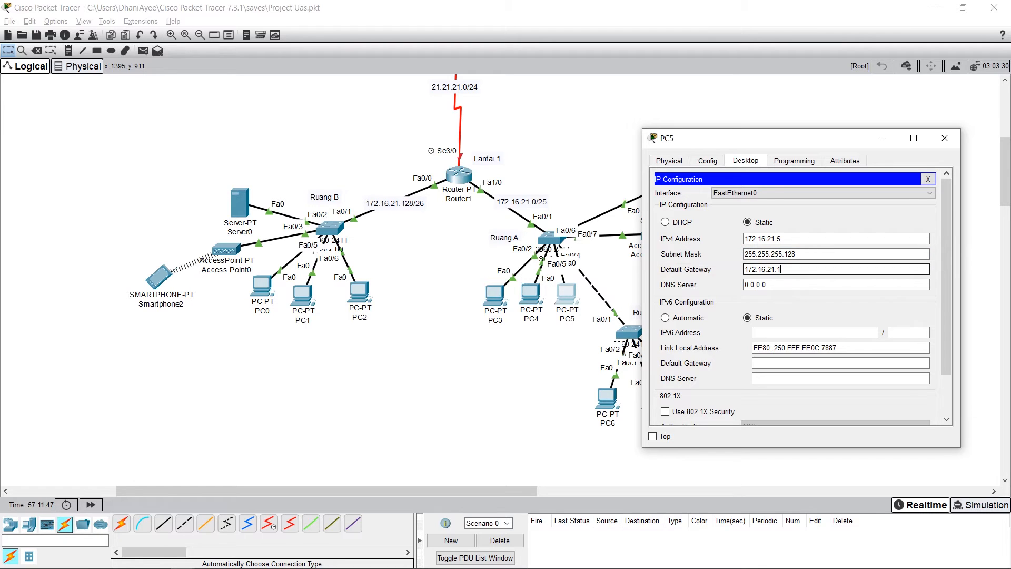
left_click(781, 269)
left_click(794, 161)
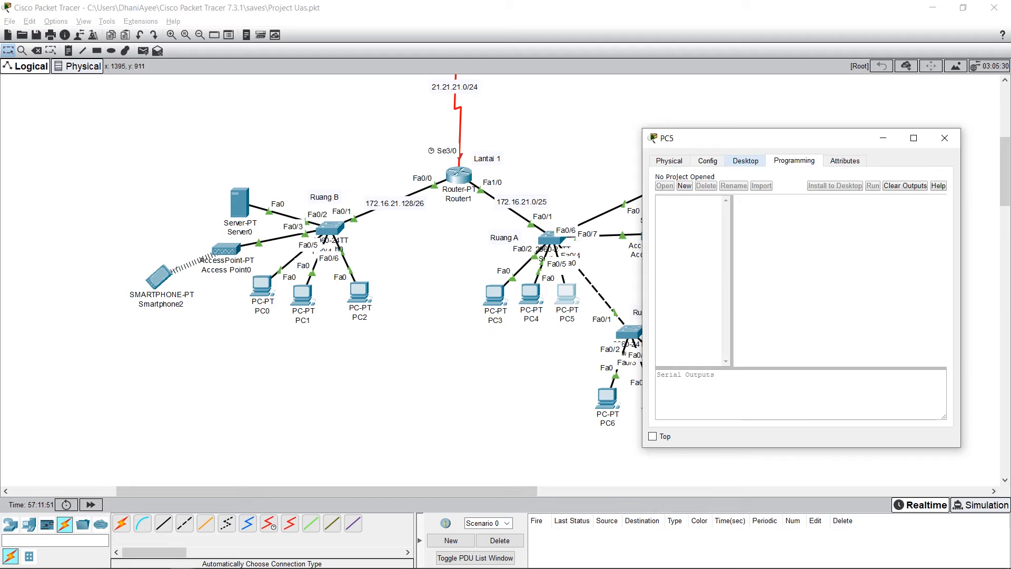
left_click(706, 160)
left_click(944, 138)
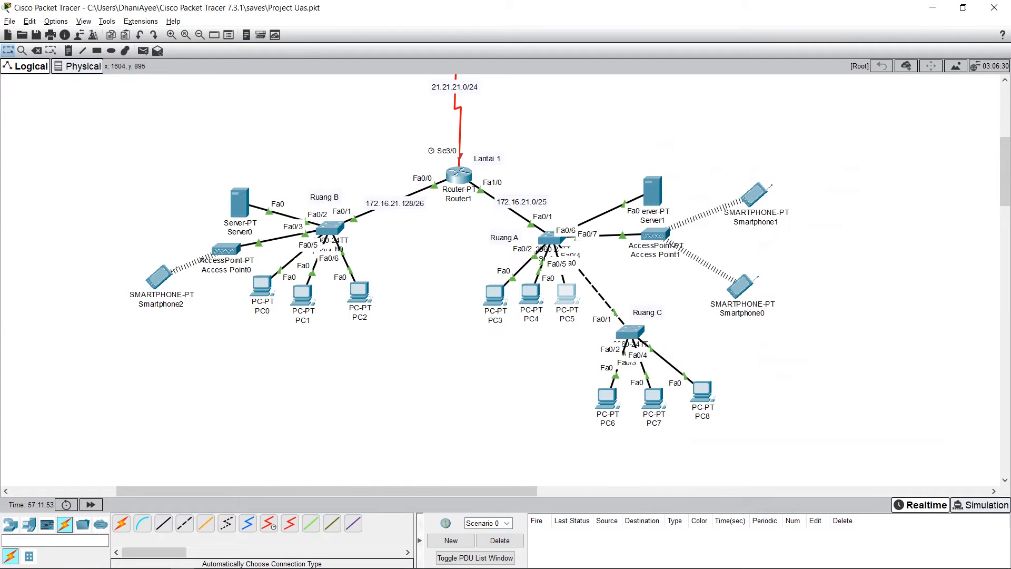
Step: Check the static IPv4 address and subnet mask of PC6's FastEthernet0 interface in Ruang C
scroll(642, 252, "down", 3)
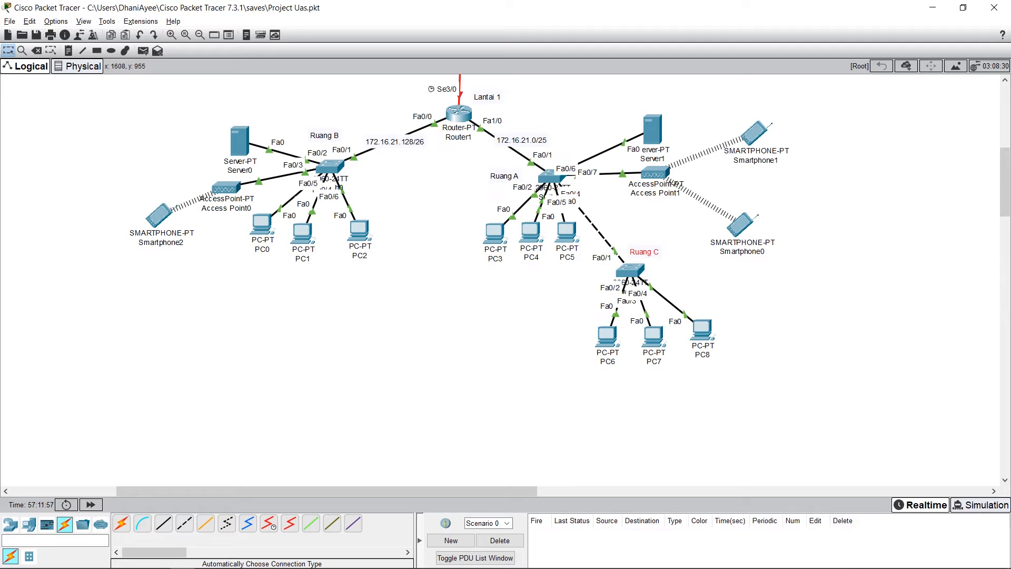
left_click_drag(643, 250, 648, 256)
left_click(607, 335)
left_click(412, 147)
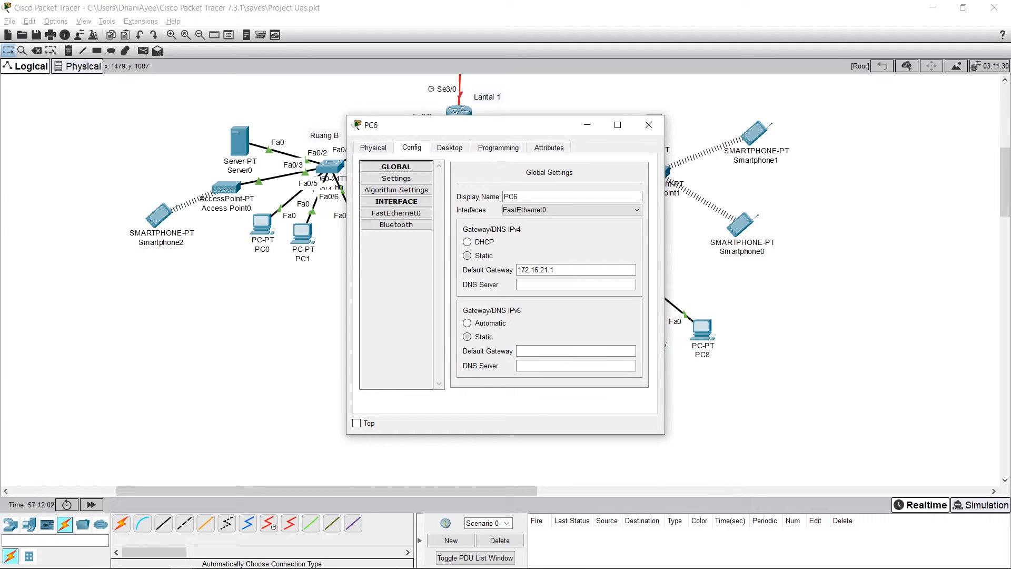
left_click_drag(474, 125, 824, 186)
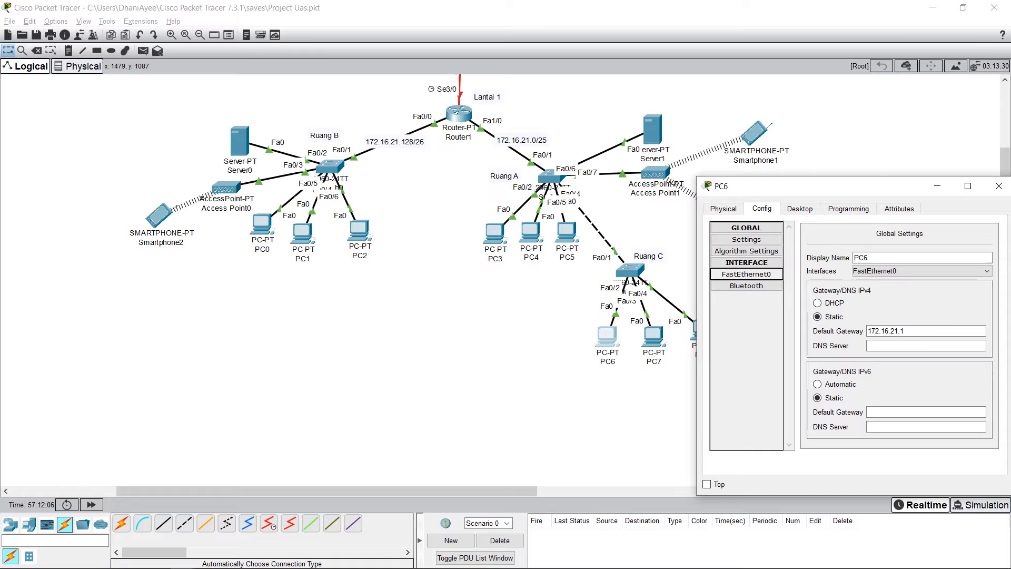
left_click(746, 275)
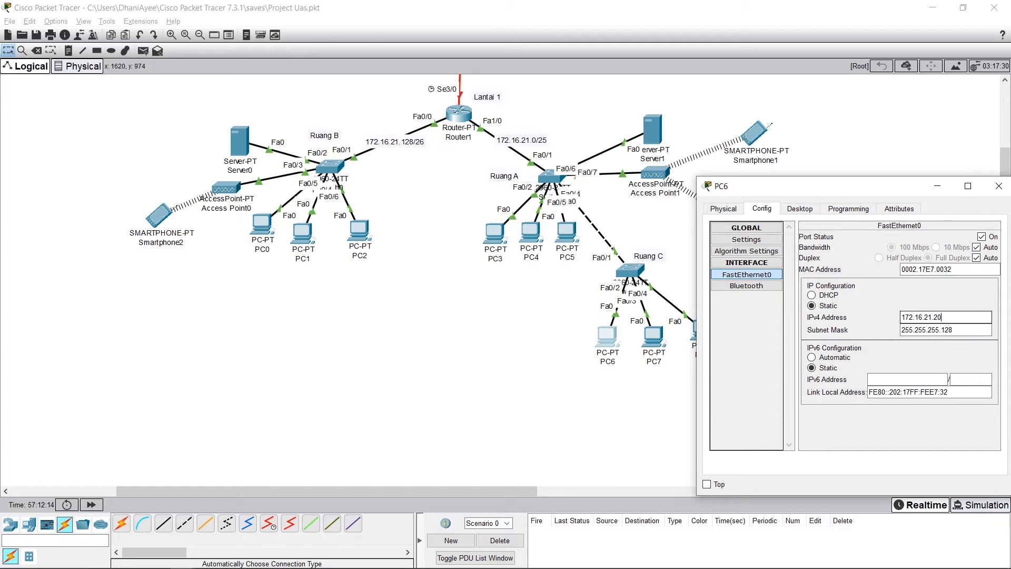
left_click(953, 330)
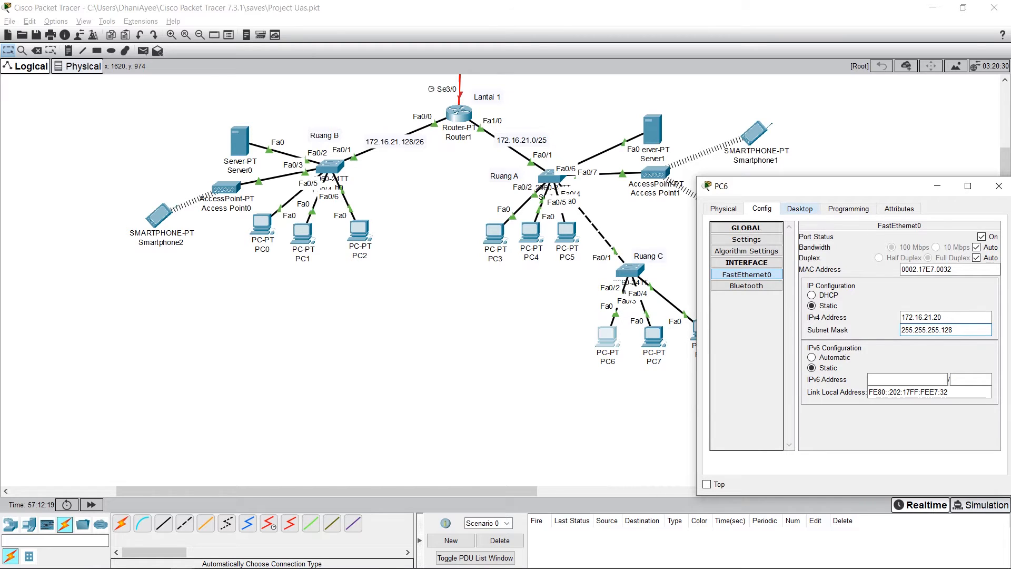
Step: Review the IPv4 address, subnet mask and default gateway in PC6's desktop IP configuration, and close the PC6 window
left_click(799, 208)
left_click(740, 250)
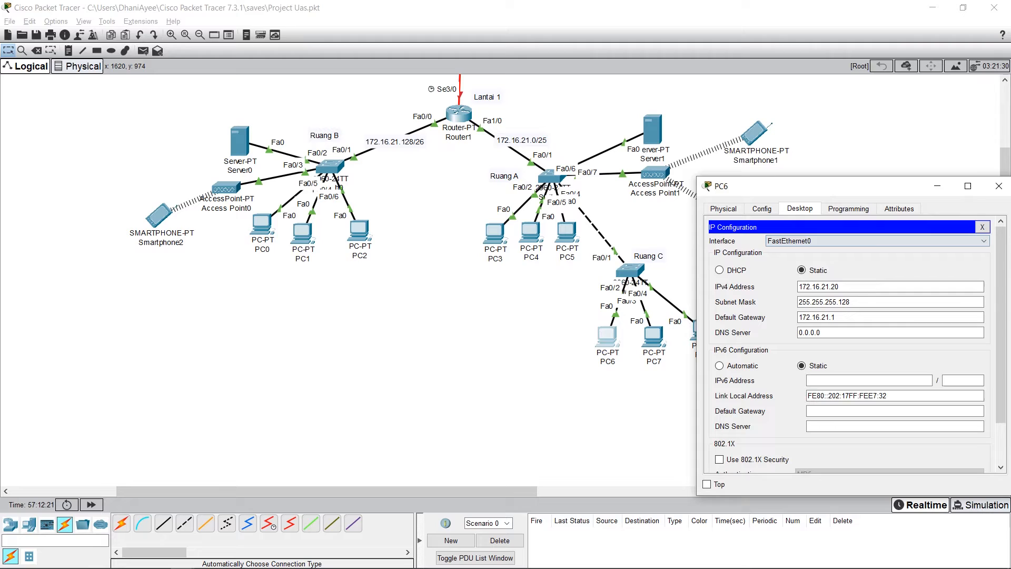
left_click_drag(832, 186, 834, 175)
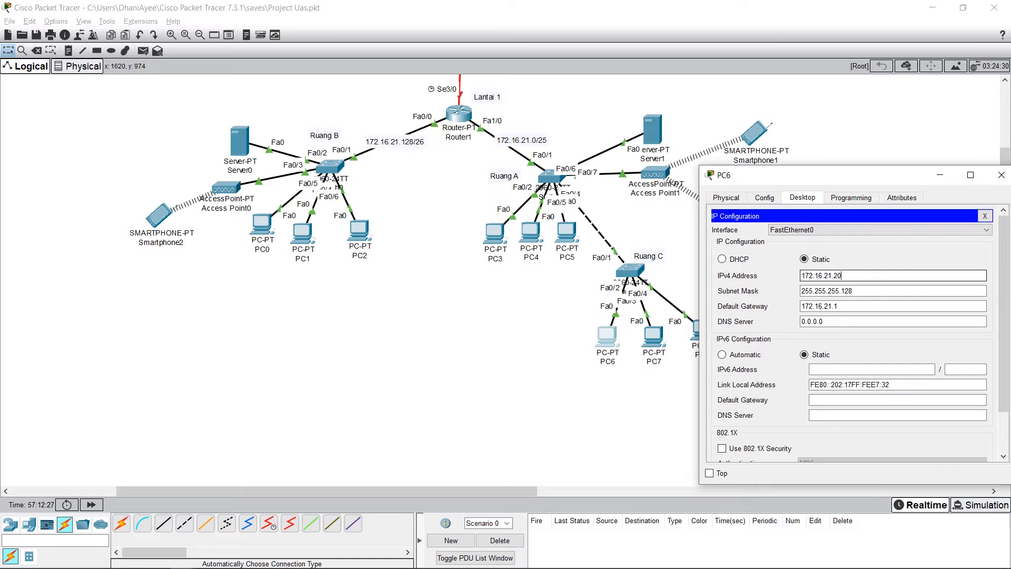
left_click(804, 291)
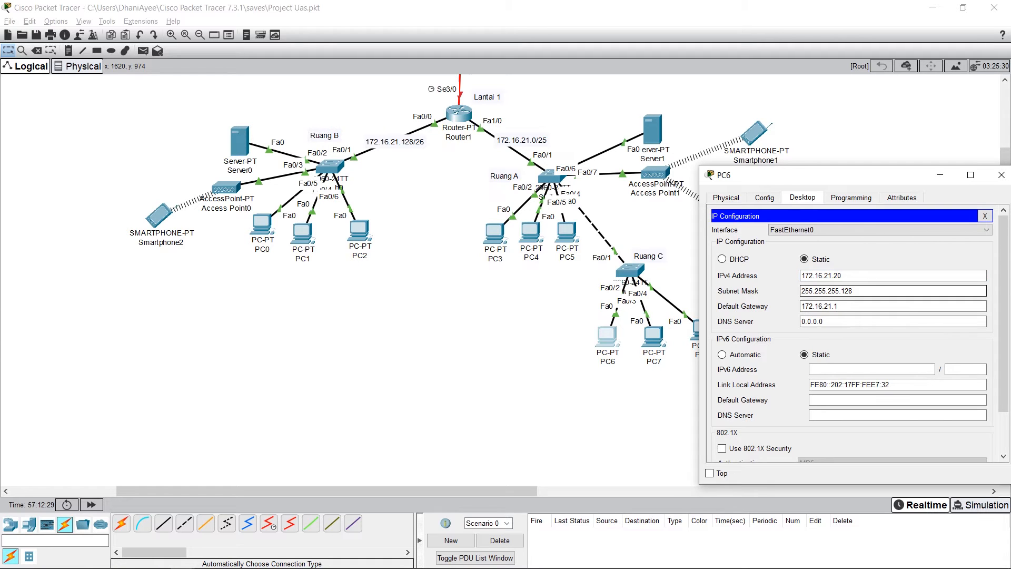
left_click(839, 305)
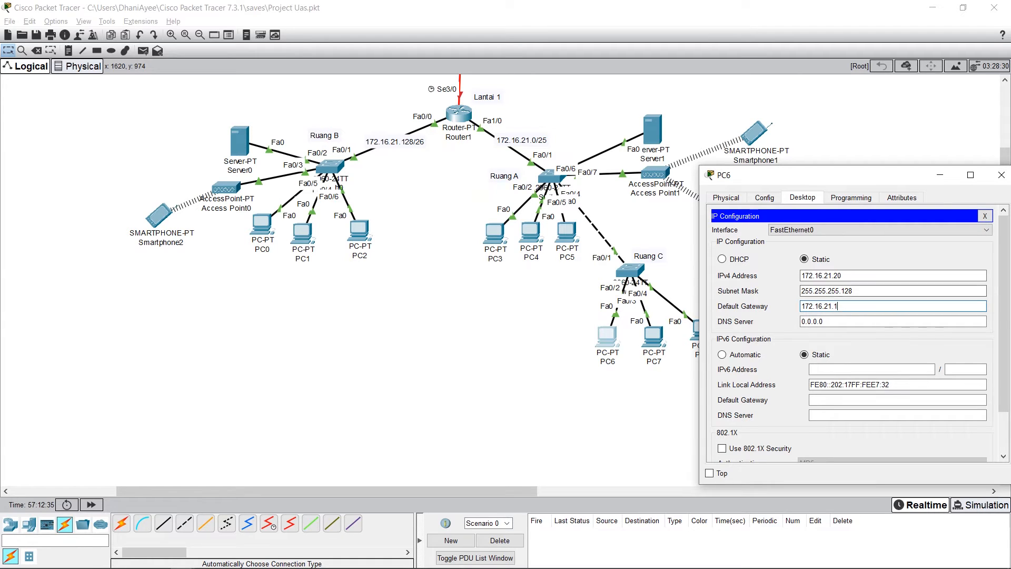
left_click(764, 198)
left_click(1001, 175)
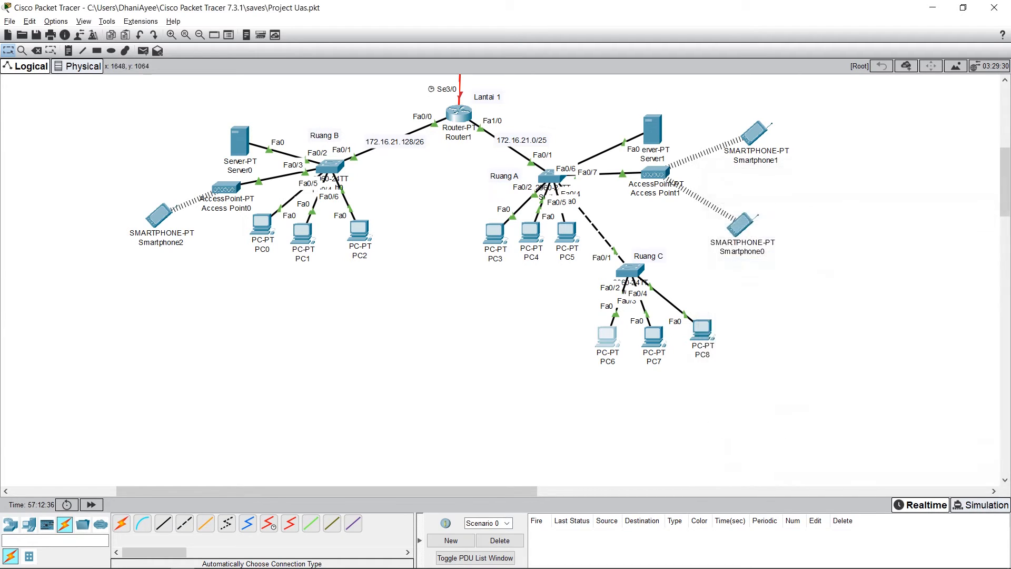
Step: Review the IPv4 address, subnet mask and default gateway in PC7's desktop IP configuration
left_click(653, 335)
left_click_drag(474, 125, 808, 160)
left_click(724, 225)
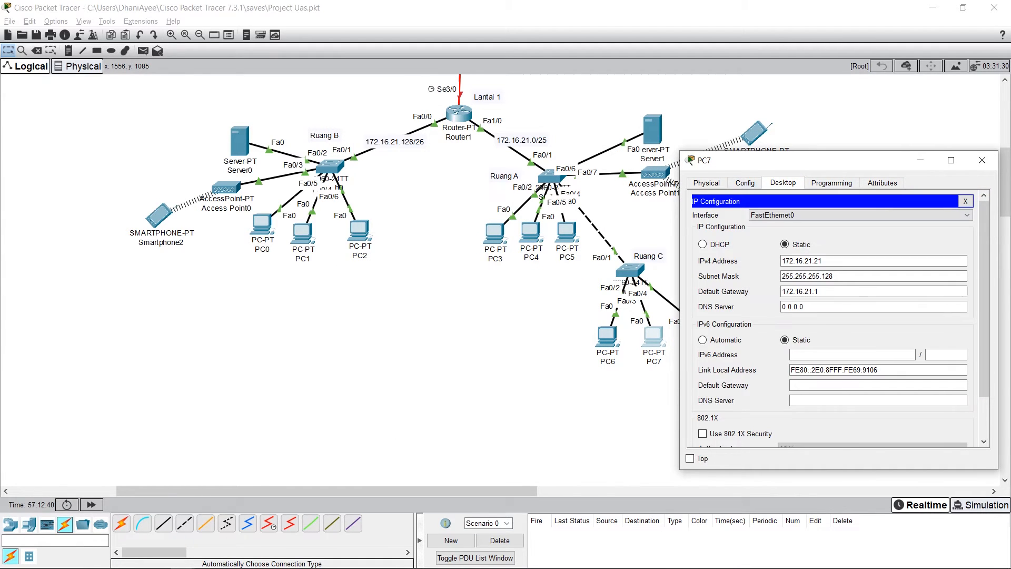
left_click(804, 261)
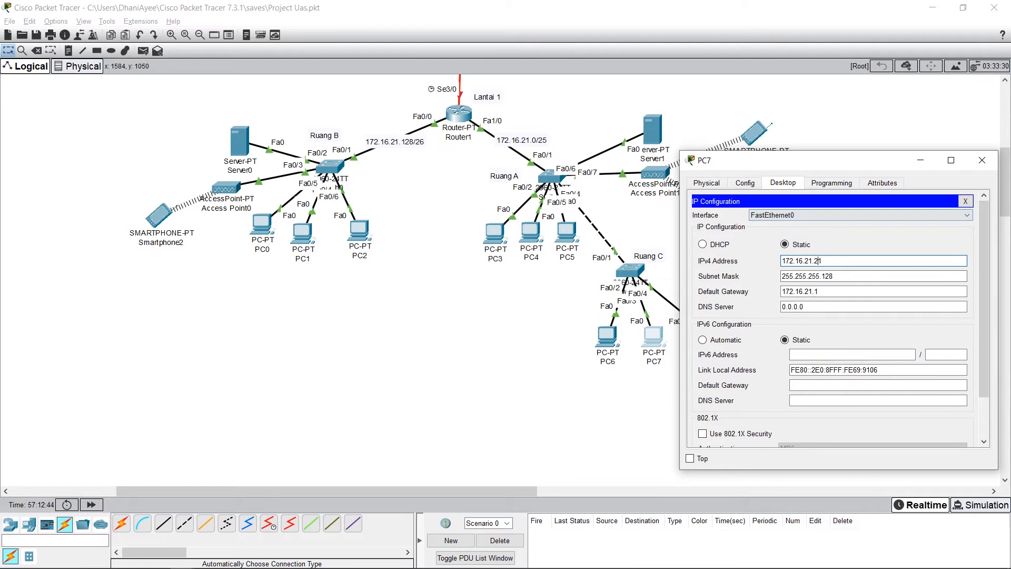
left_click(842, 276)
left_click(840, 292)
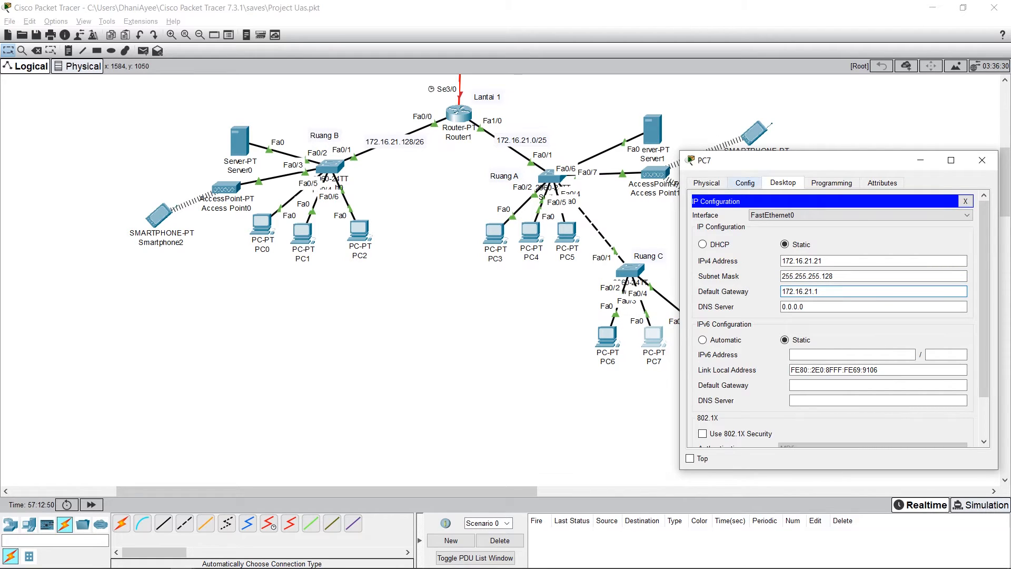
Step: Check the static IPv4 address and subnet mask of PC7's FastEthernet0 interface, and close the PC7 window
left_click(745, 183)
left_click(729, 248)
left_click(945, 292)
left_click(945, 304)
left_click(945, 291)
left_click(945, 304)
left_click(944, 291)
left_click(945, 304)
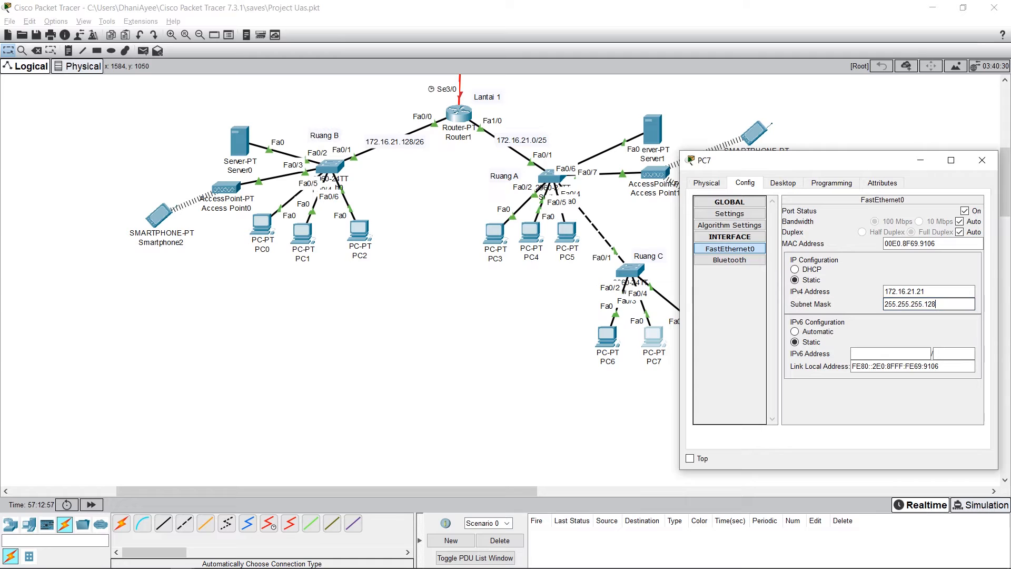
left_click(982, 160)
Step: Check the static IPv4 address and subnet mask of PC8's FastEthernet0 interface in Ruang C
left_click(702, 331)
left_click(413, 149)
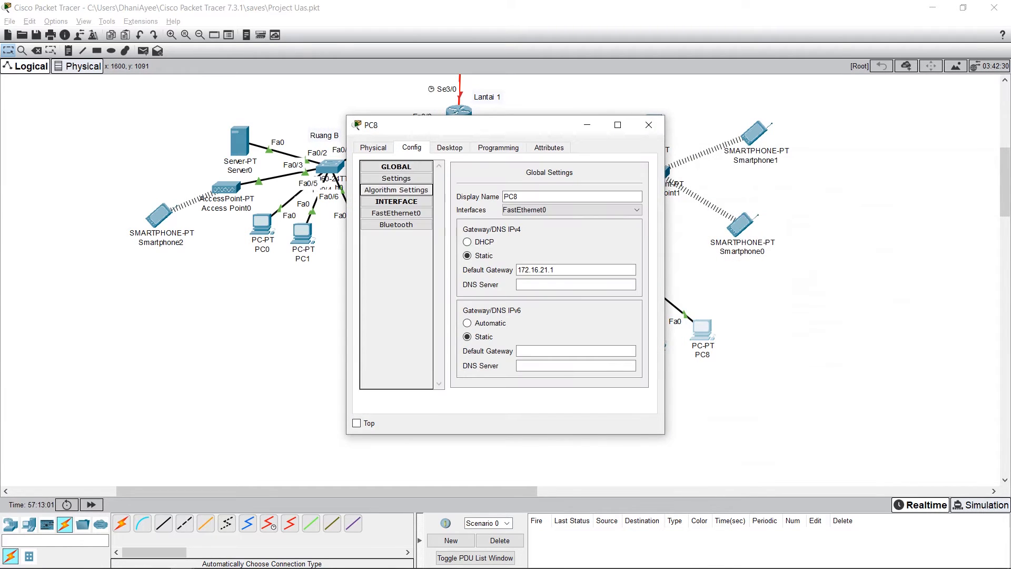
left_click(397, 213)
left_click(607, 256)
left_click_drag(516, 125, 423, 127)
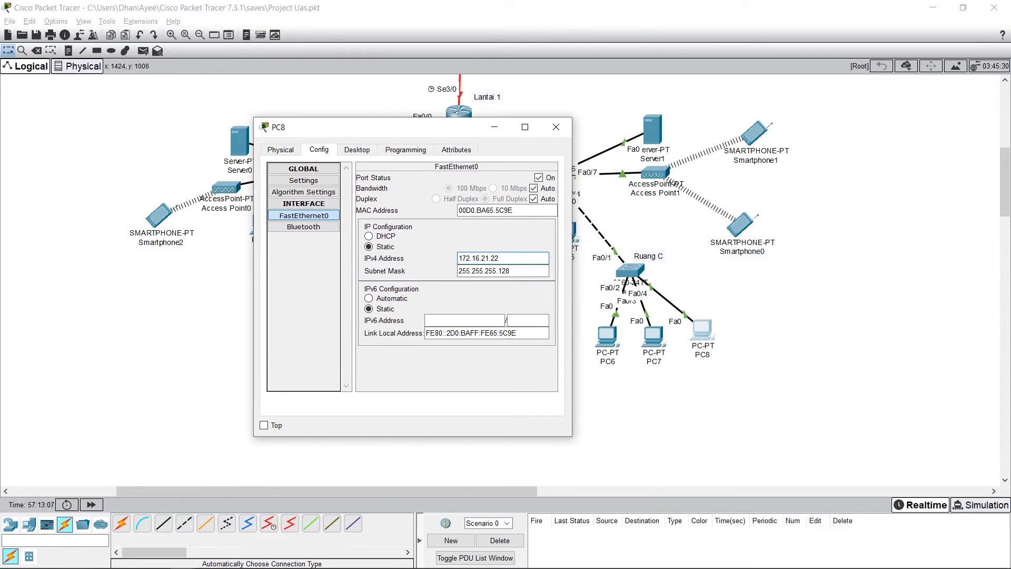
left_click(513, 271)
Step: Review the IPv4 address, subnet mask and default gateway in PC8's desktop IP configuration, and close the PC8 window
left_click(358, 150)
left_click(299, 192)
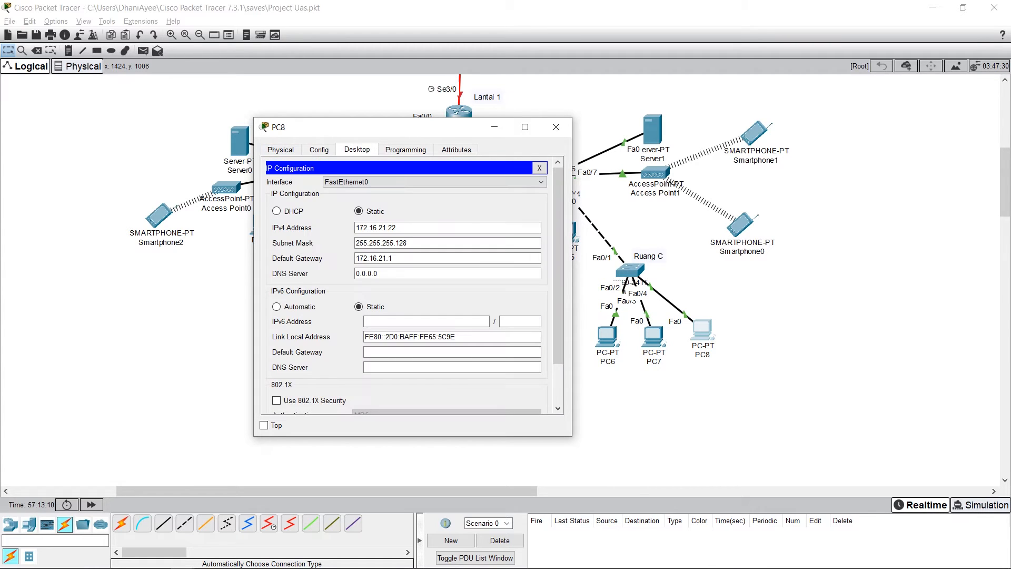
left_click_drag(407, 127, 452, 136)
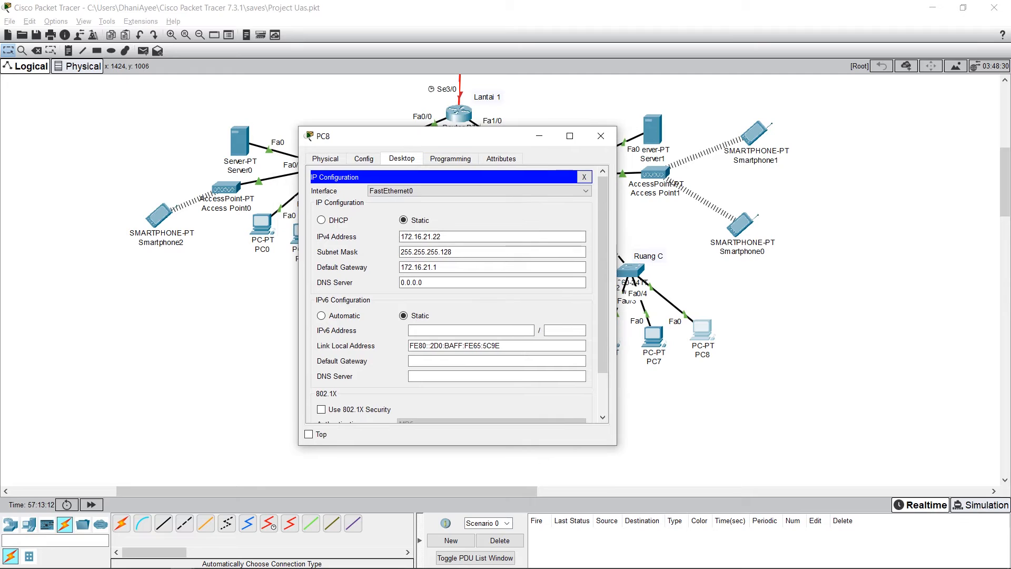
left_click(441, 236)
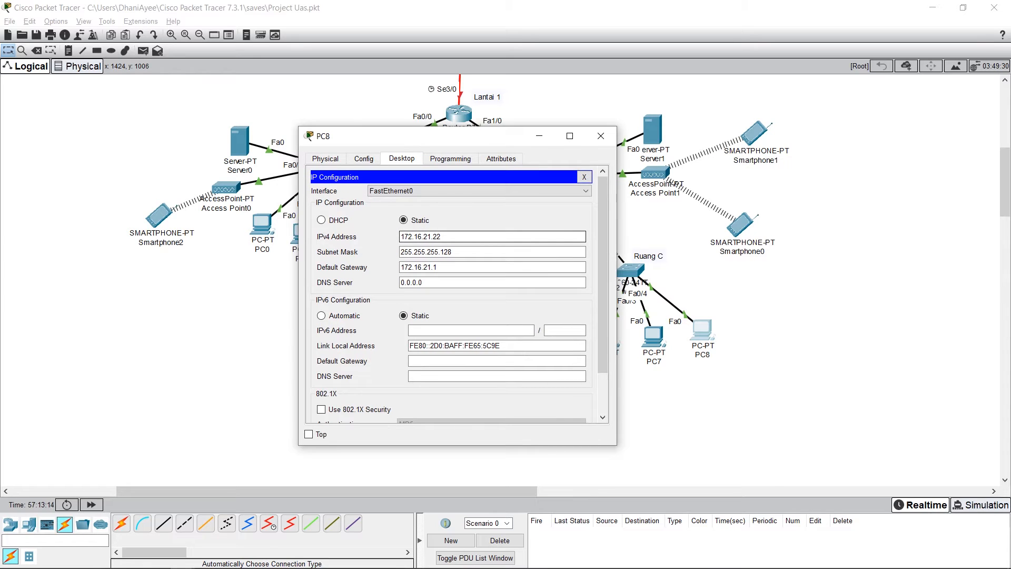
left_click(452, 252)
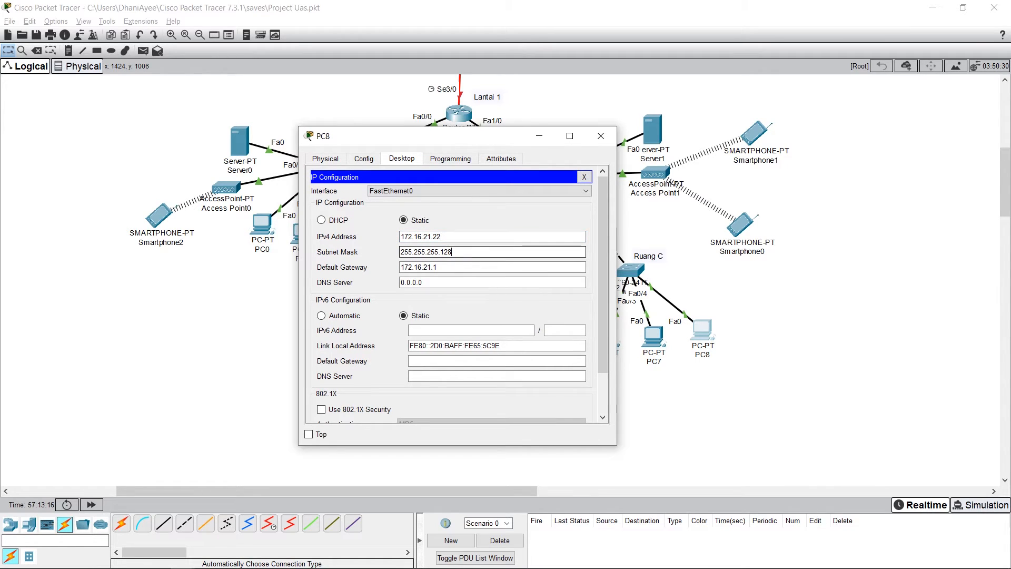
left_click(438, 267)
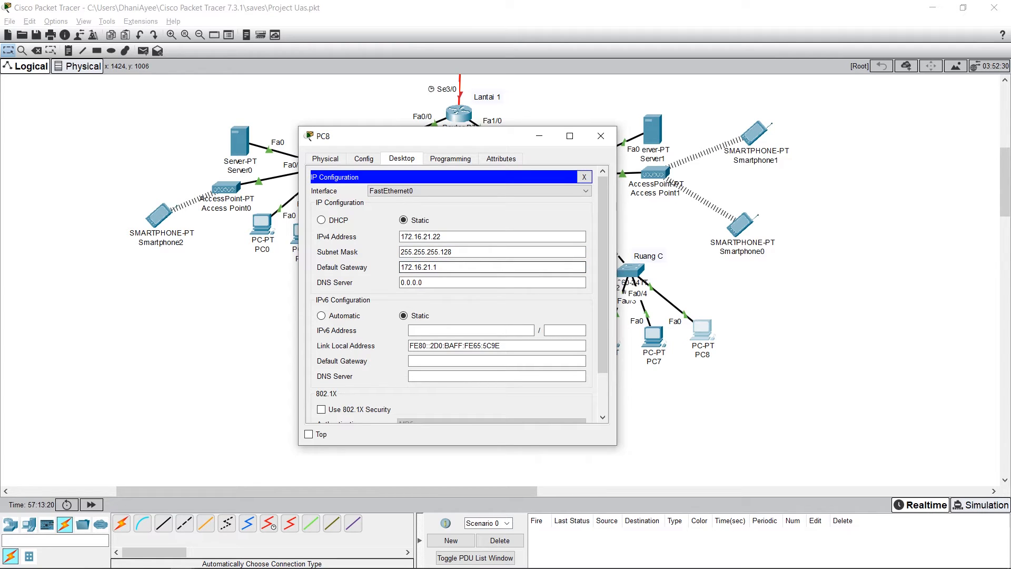
left_click(600, 136)
left_click(806, 413)
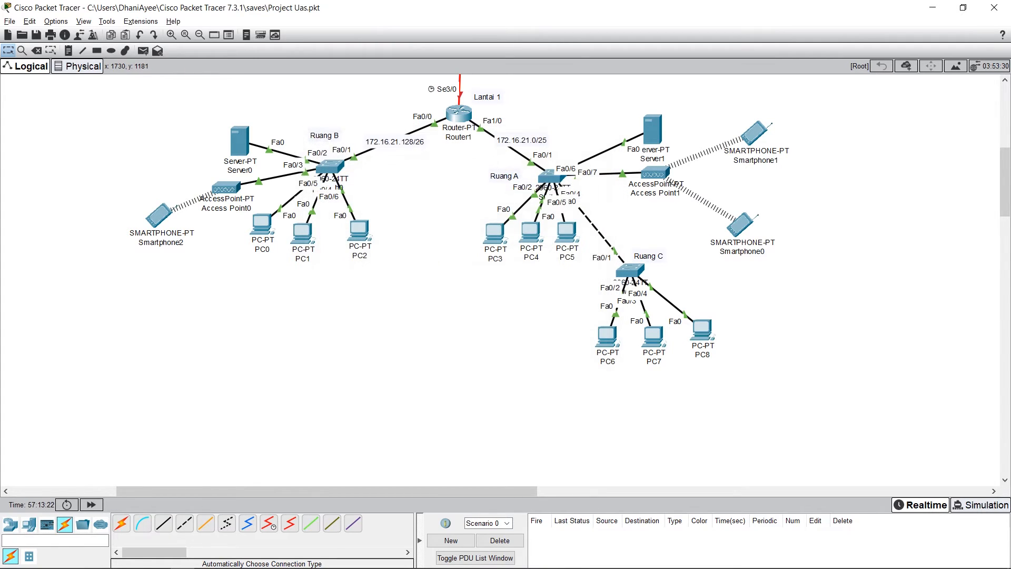
Step: Test connectivity by sending simple PDUs from Smartphone1 and Smartphone0 to Router1
scroll(505, 279, "up", 3)
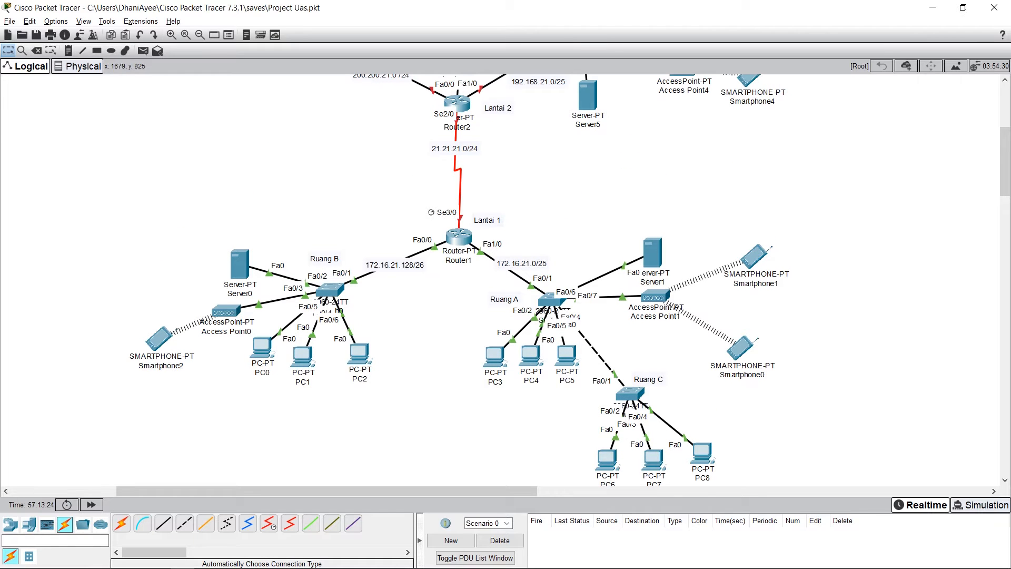
scroll(506, 279, "down", 2)
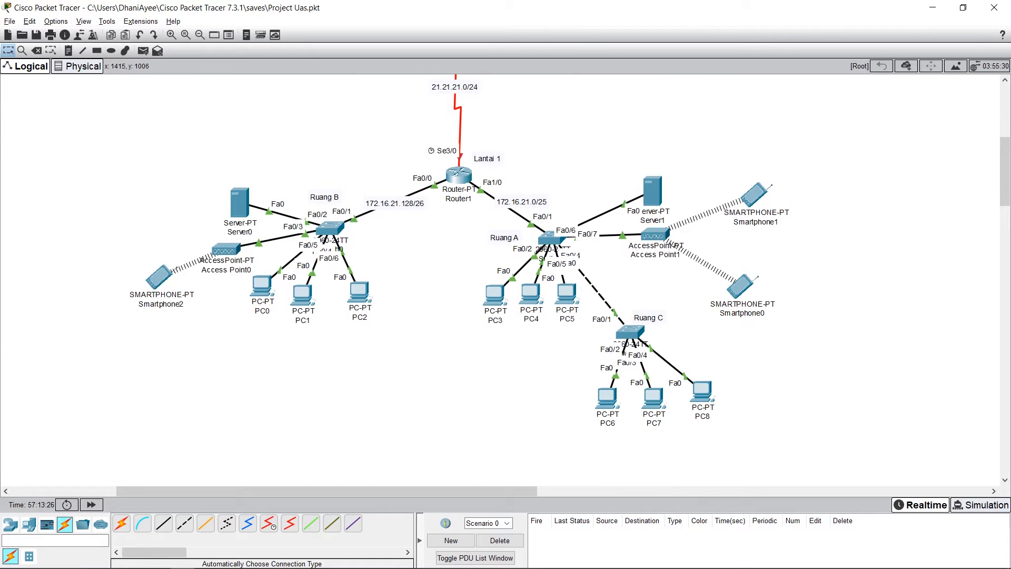
key("p")
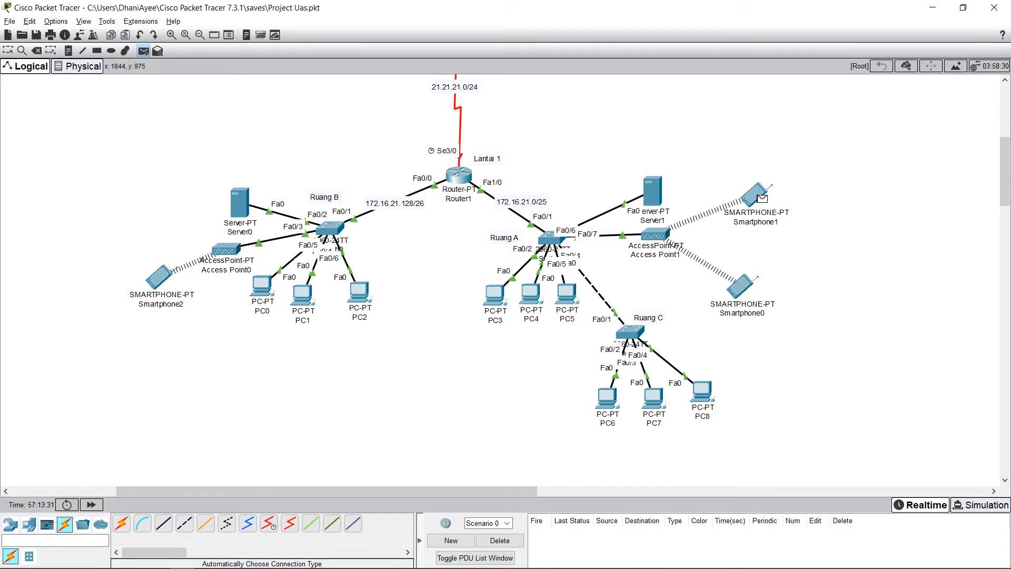
left_click(458, 176)
left_click(572, 532)
key("p")
left_click(746, 289)
left_click(459, 175)
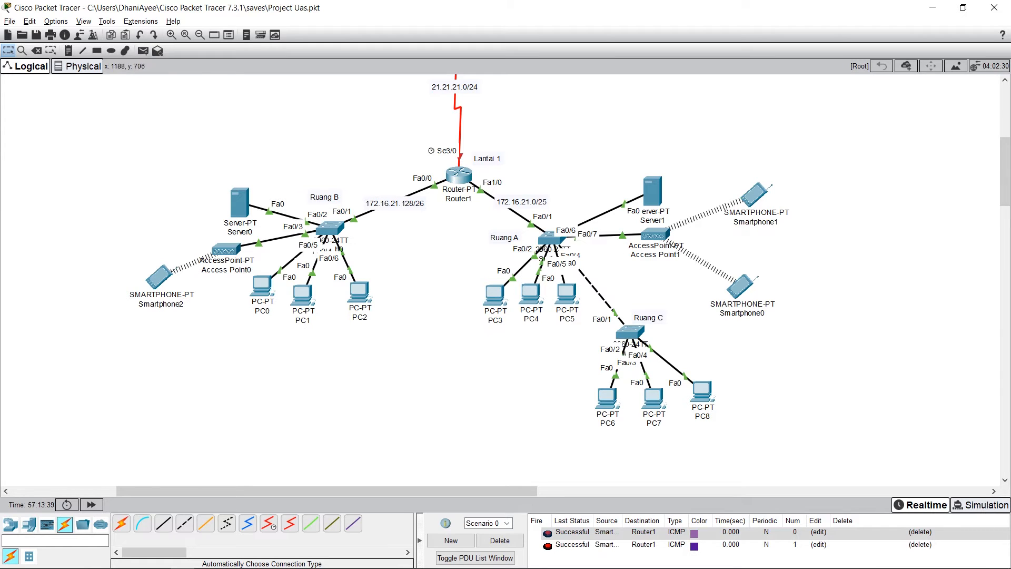
Step: Send a simple PDU from PC8 to Smartphone1, and delete the Scenario 0 test entries
key("p")
left_click(705, 392)
left_click(753, 197)
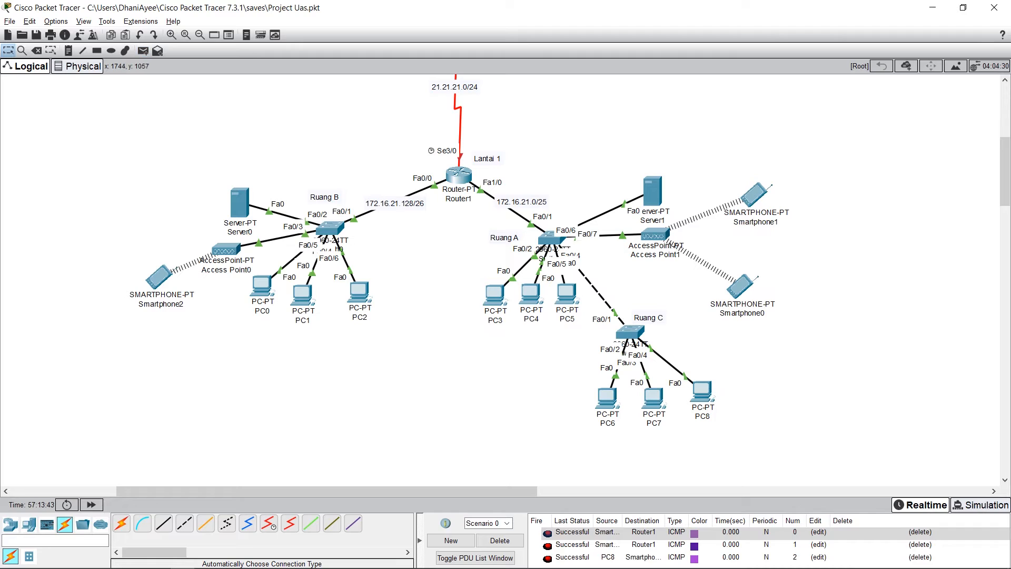
left_click(499, 540)
Step: Send simple PDUs from PC5 to Router1 and from PC4 to Smartphone1, and clear the Scenario 0 entries
left_click(143, 50)
left_click(573, 298)
left_click(459, 173)
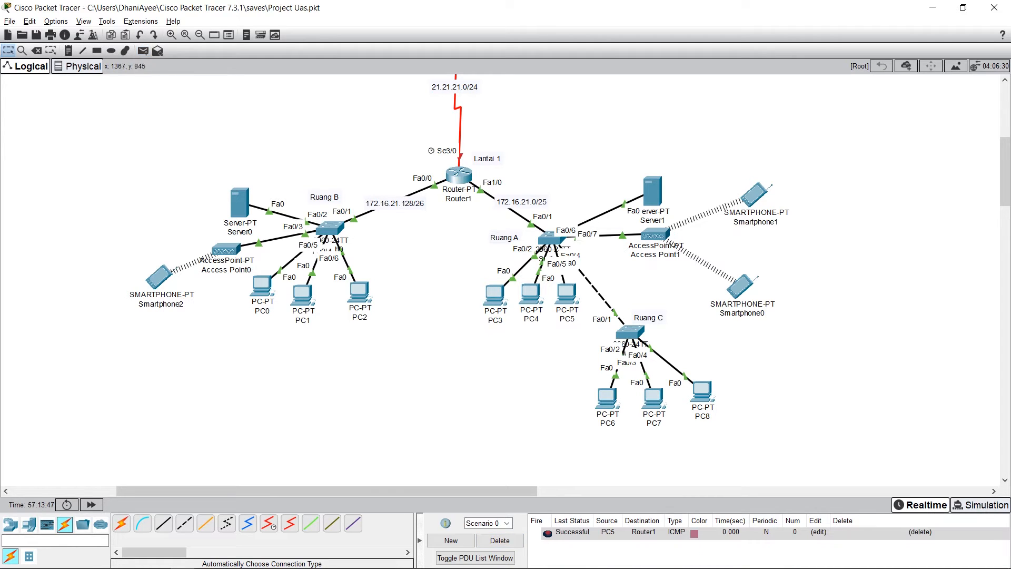
left_click(755, 197)
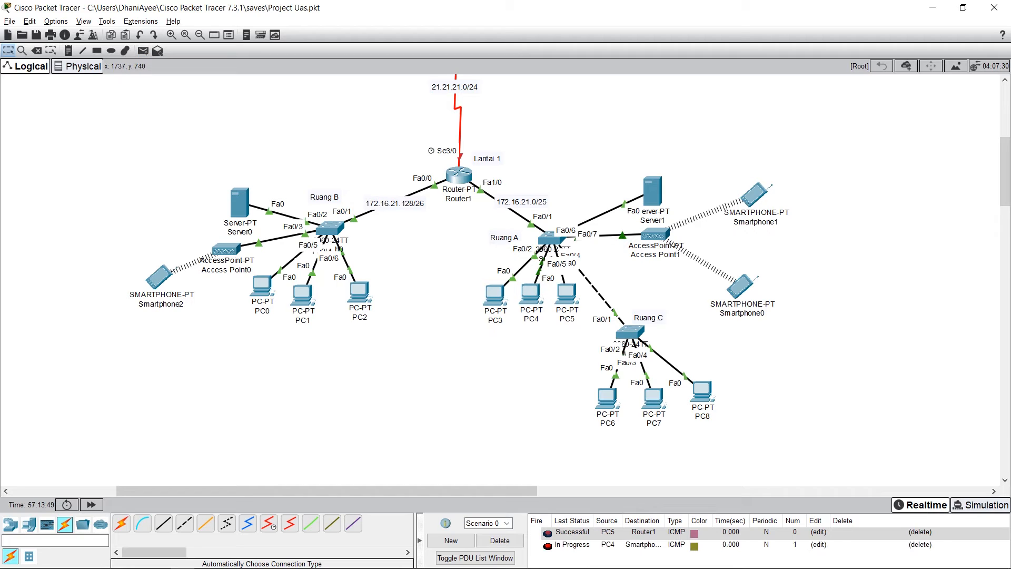
left_click(499, 540)
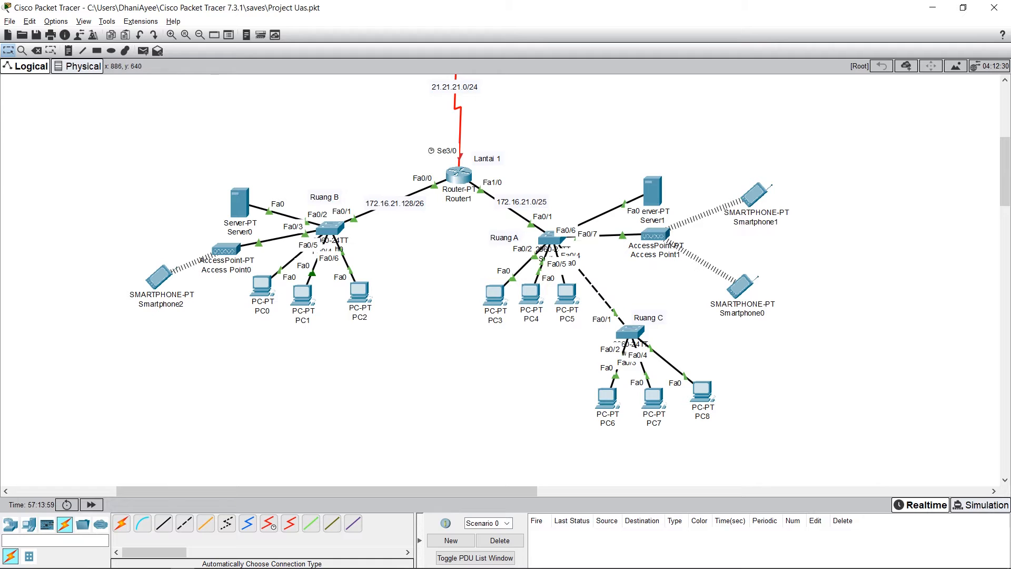
Step: Check the static IPv4 address and subnet mask of Server0's FastEthernet0 interface in Ruang B
scroll(500, 280, "up", 2)
scroll(499, 280, "down", 1)
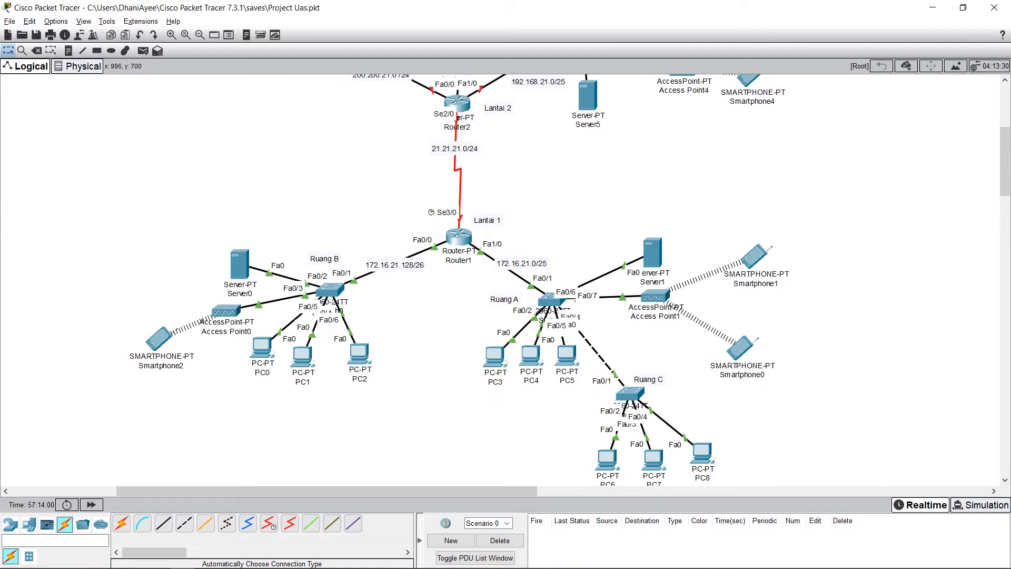
left_click(240, 265)
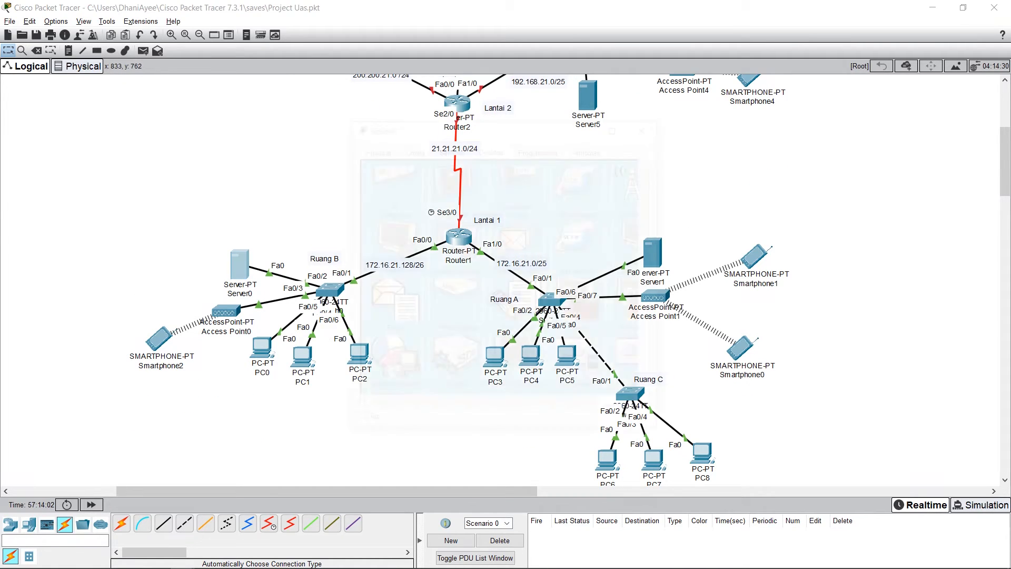
left_click(412, 147)
left_click(373, 147)
left_click(411, 148)
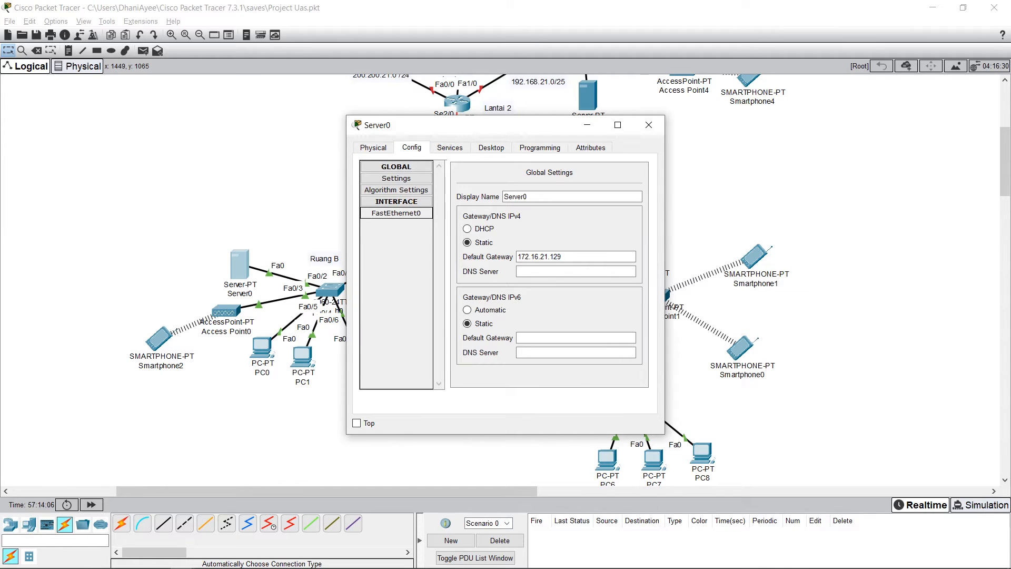
left_click(395, 212)
left_click(611, 256)
left_click_drag(489, 125, 679, 125)
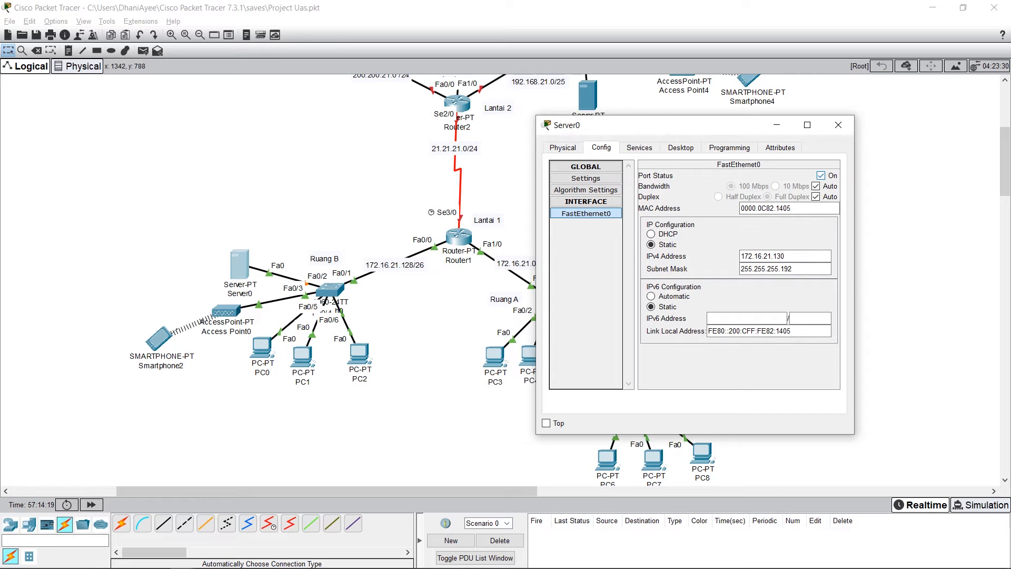
left_click(793, 268)
Step: Review the gateway, start IP address, subnet mask and user limit of Server0's serverPool DHCP pool, and save the pool
left_click(639, 147)
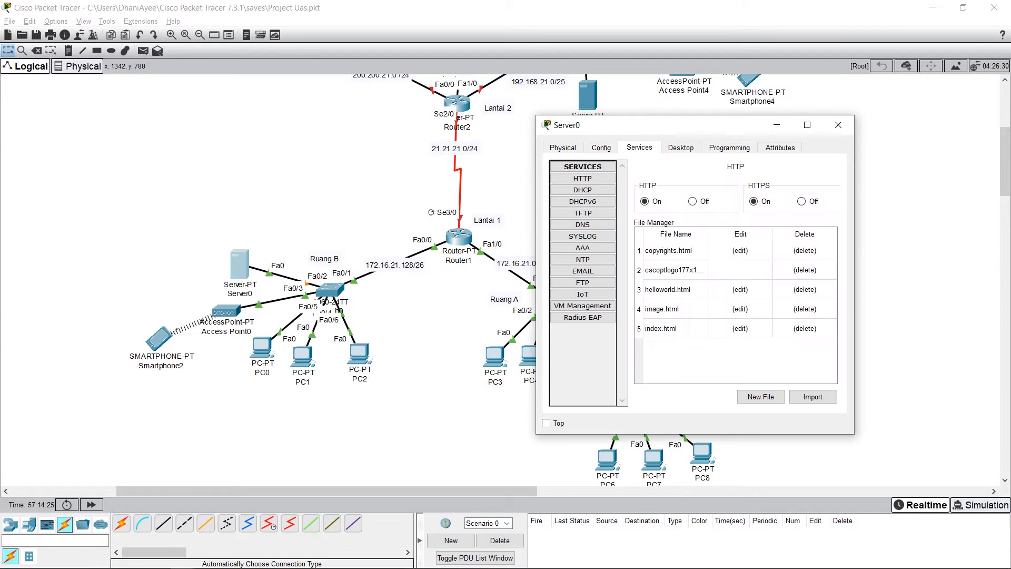
left_click(582, 190)
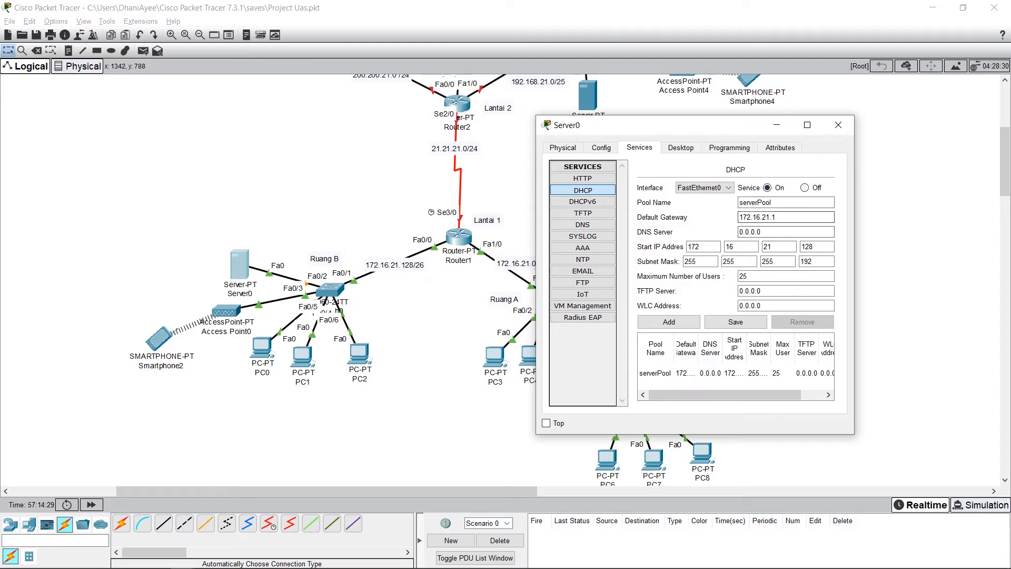
left_click(785, 217)
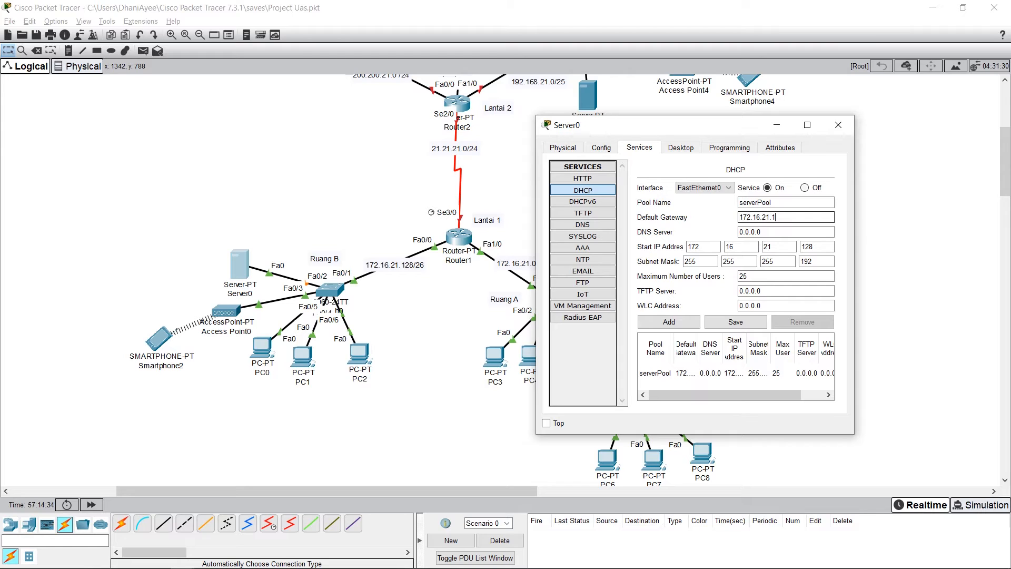
double_click(808, 246)
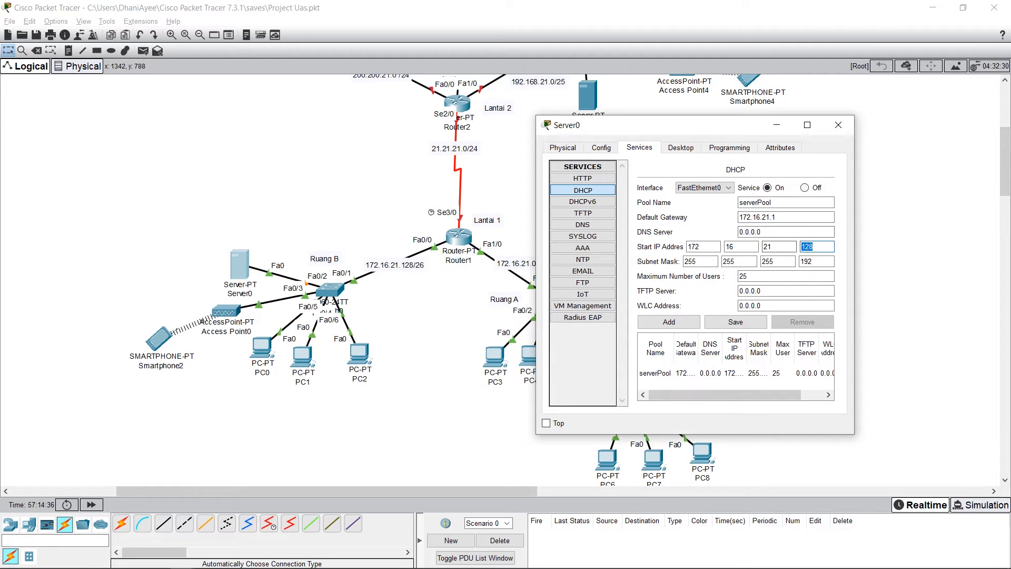
double_click(743, 275)
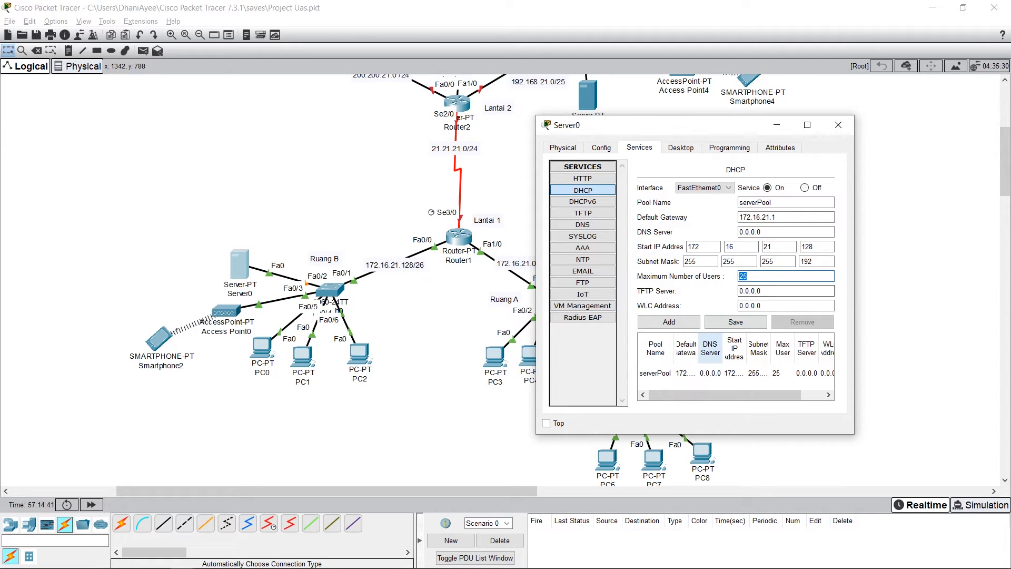
left_click(710, 373)
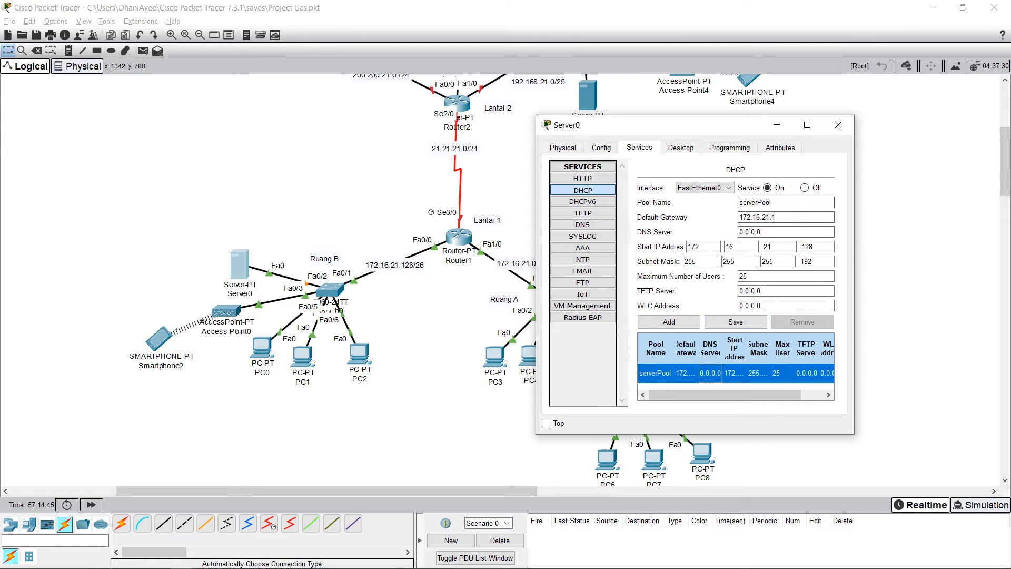
left_click(735, 322)
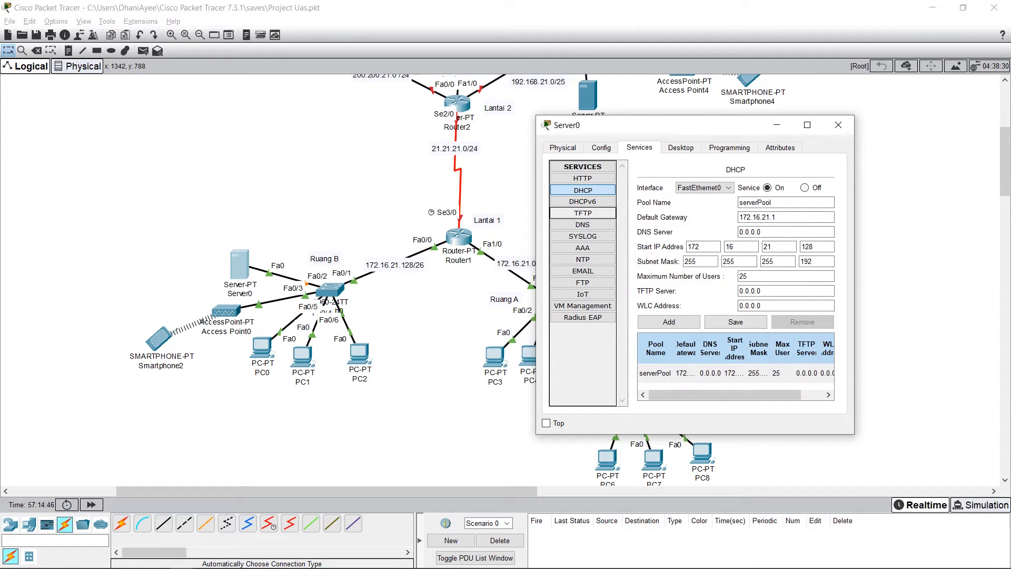
Step: Check the IPv4 address, subnet mask and default gateway in Server0's IP configuration, and close the server's window
left_click(681, 148)
left_click(580, 189)
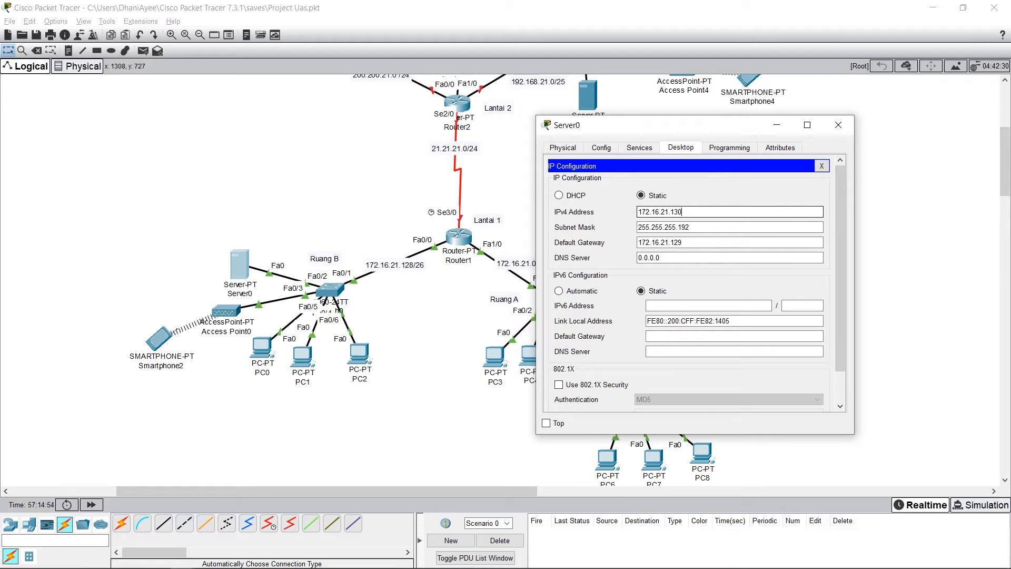
left_click(642, 226)
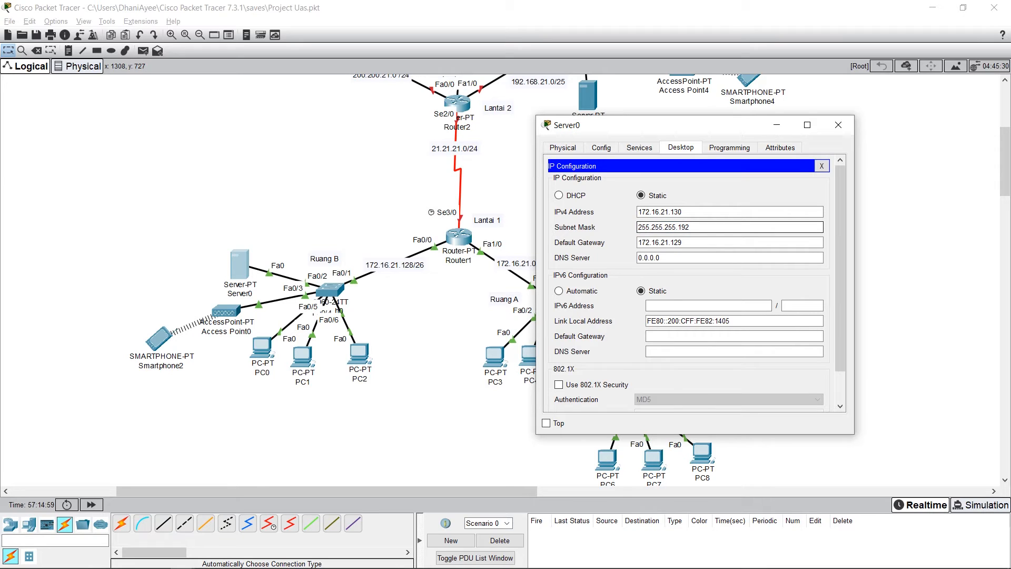
left_click(682, 242)
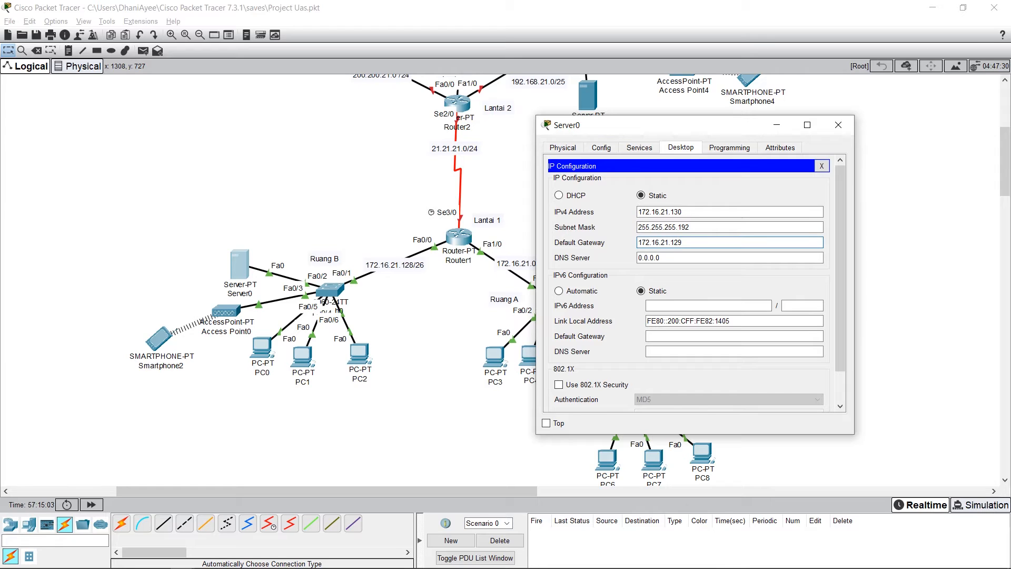
left_click(601, 147)
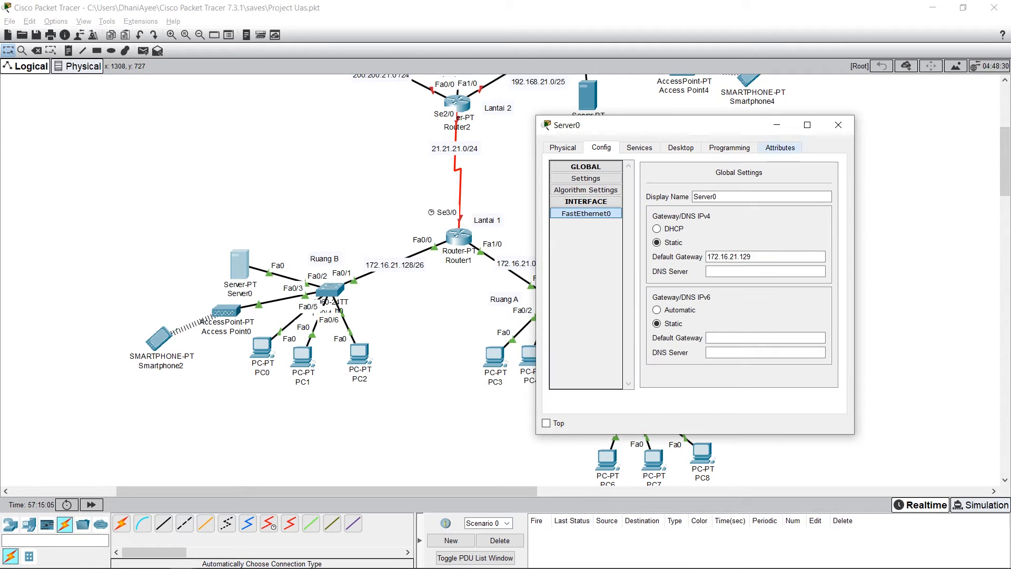
left_click(563, 147)
left_click(601, 147)
left_click(639, 147)
left_click(838, 125)
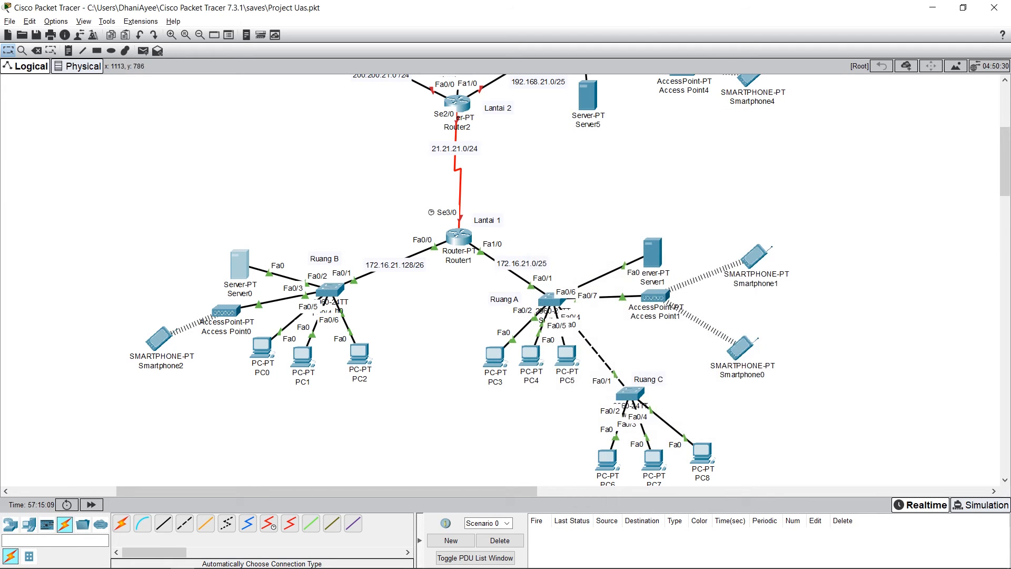
Step: Check the SSID and authentication settings on Port 1 of Access Point0 in Ruang B, and close its window
left_click(225, 311)
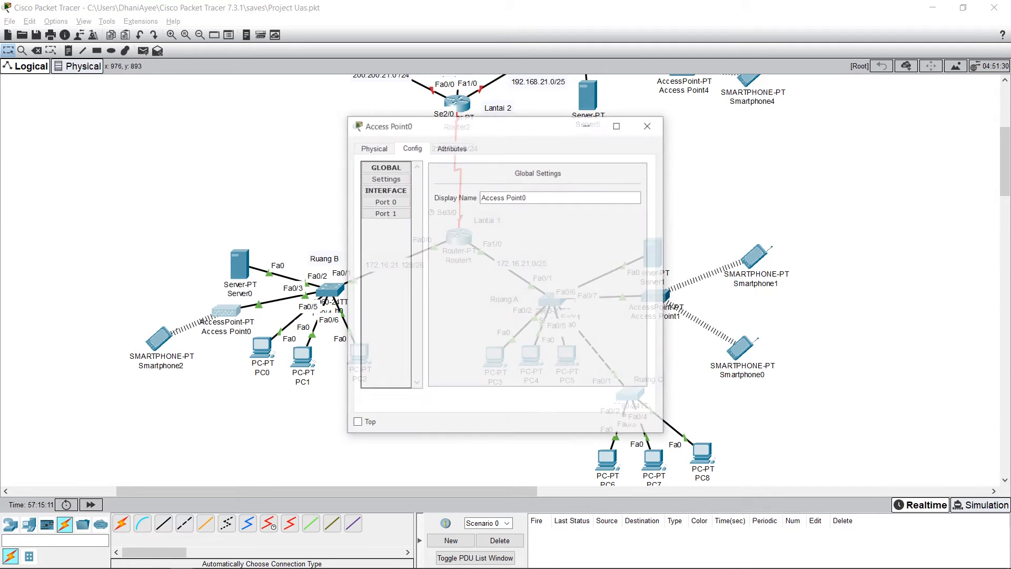
left_click(373, 148)
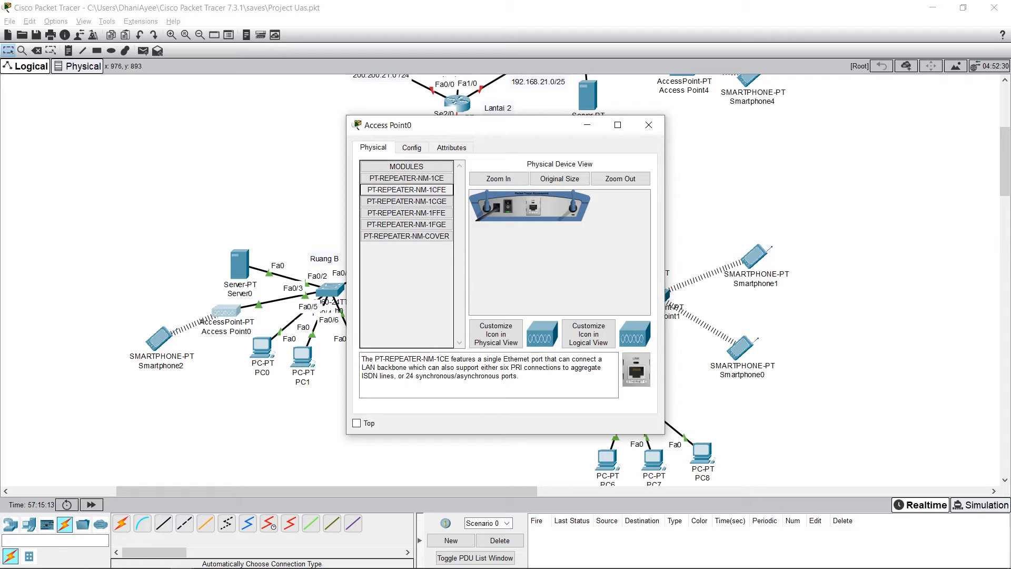
left_click_drag(474, 125, 713, 141)
left_click(651, 163)
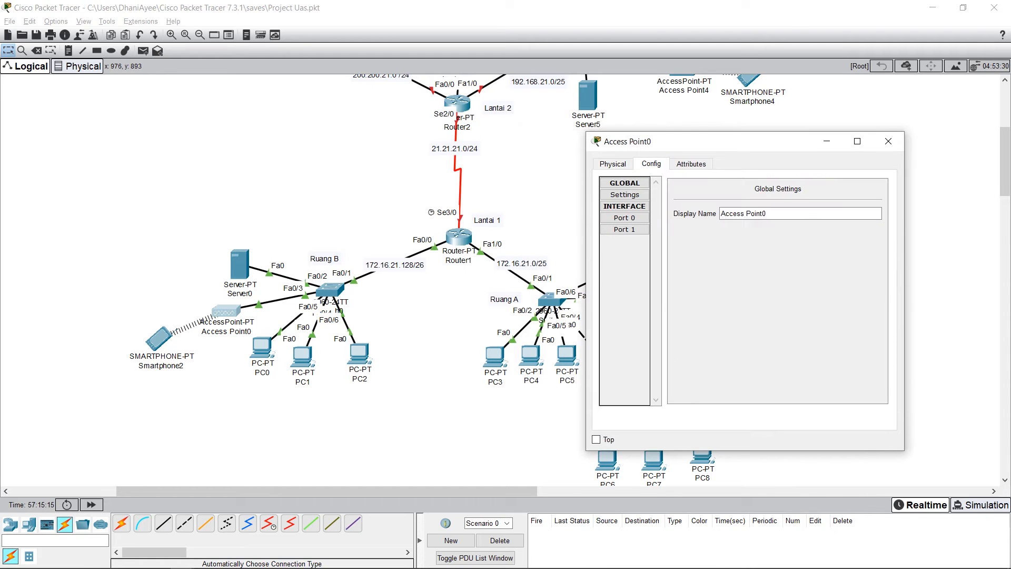
left_click(624, 229)
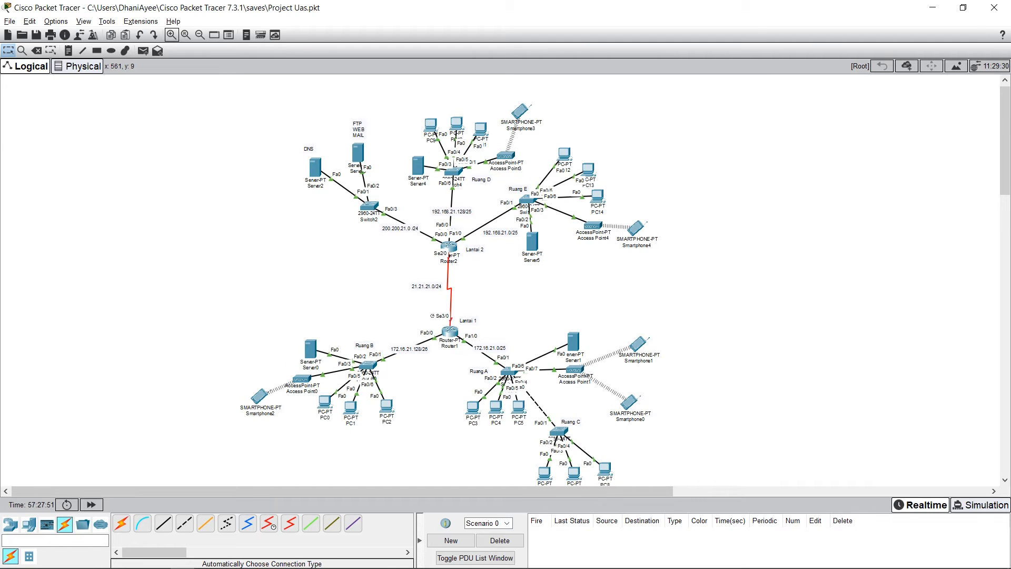
left_click(171, 35)
left_click(171, 35)
left_click(171, 35)
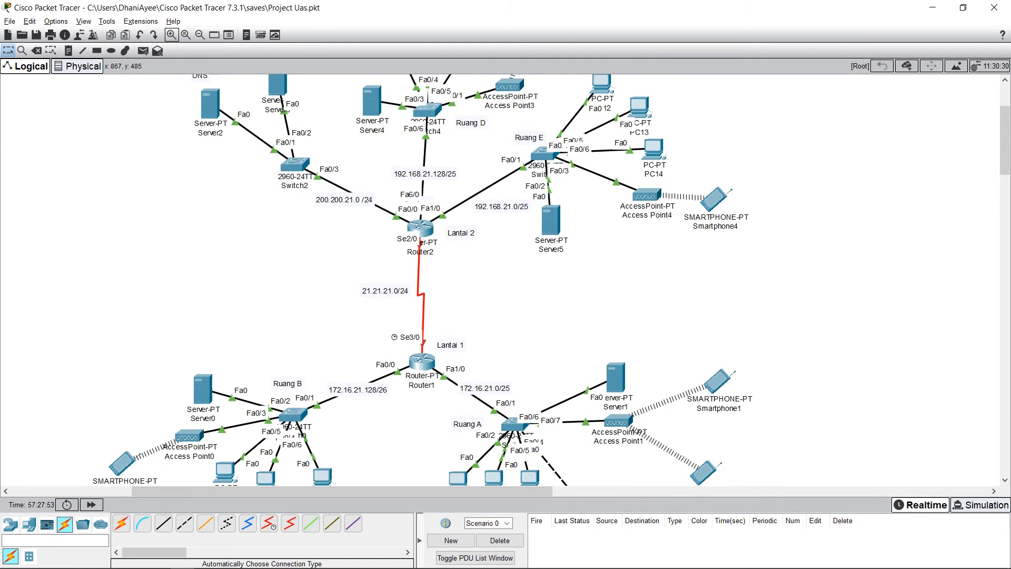
left_click_drag(1004, 155, 1005, 183)
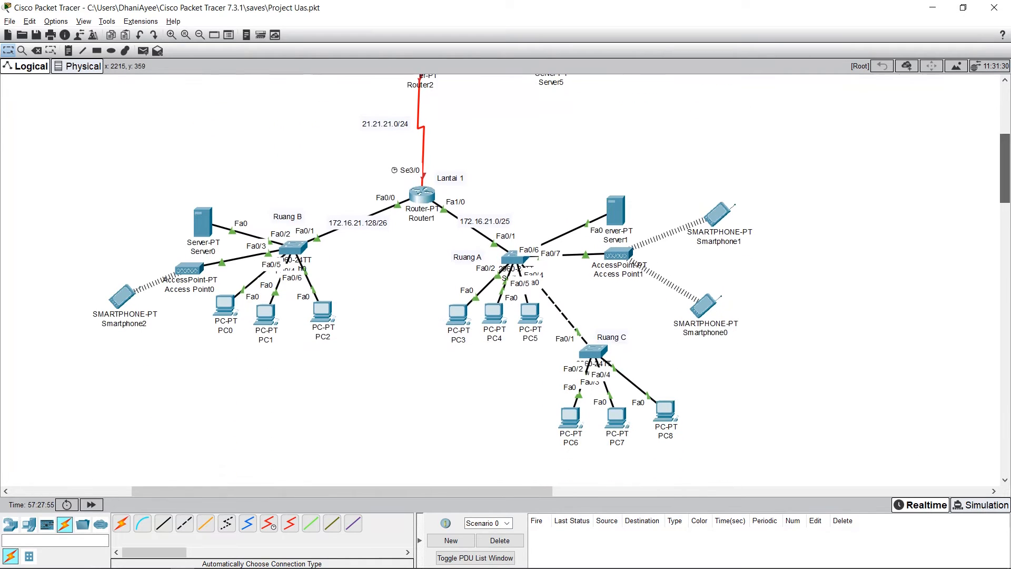
left_click_drag(342, 491, 281, 491)
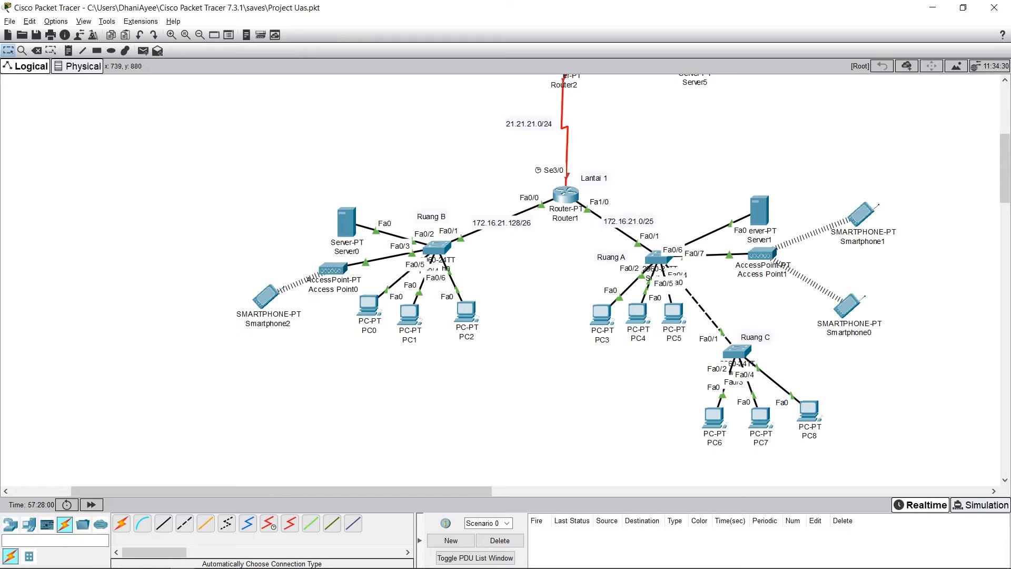
left_click(332, 270)
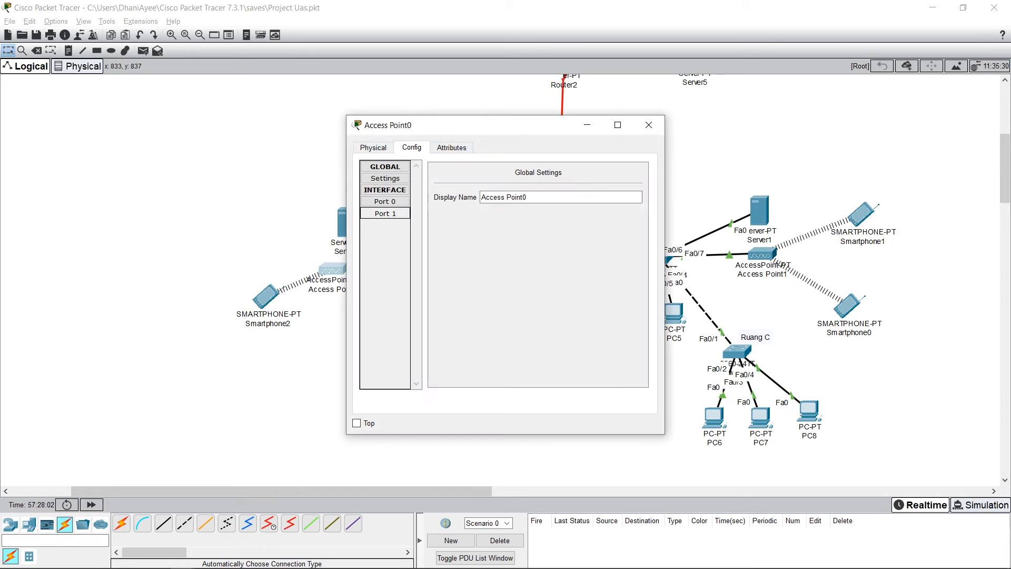
left_click(385, 213)
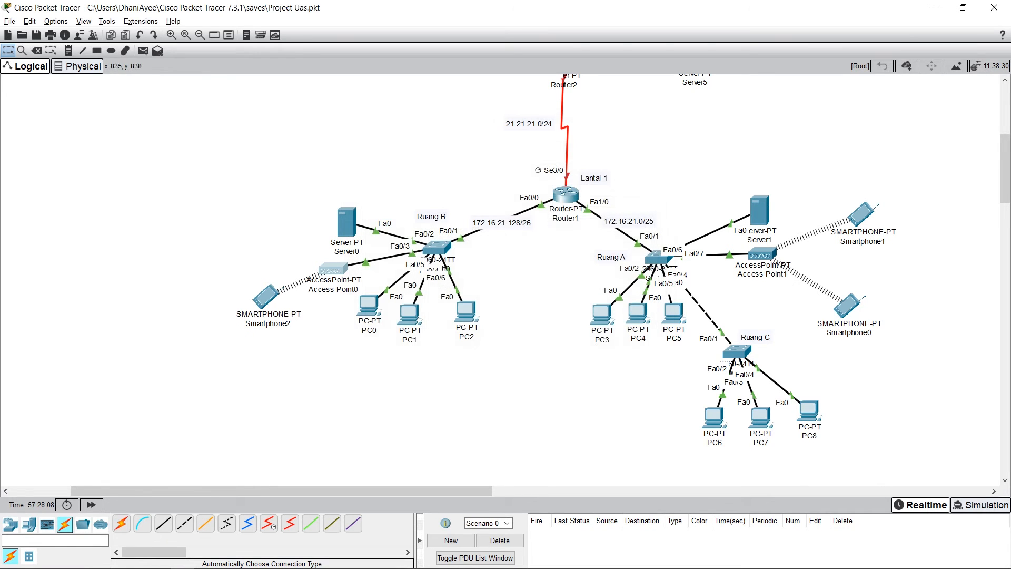
left_click(648, 124)
Step: Check the SSID on Smartphone2's Wireless0 interface, and close the smartphone's window
left_click(266, 296)
left_click(412, 147)
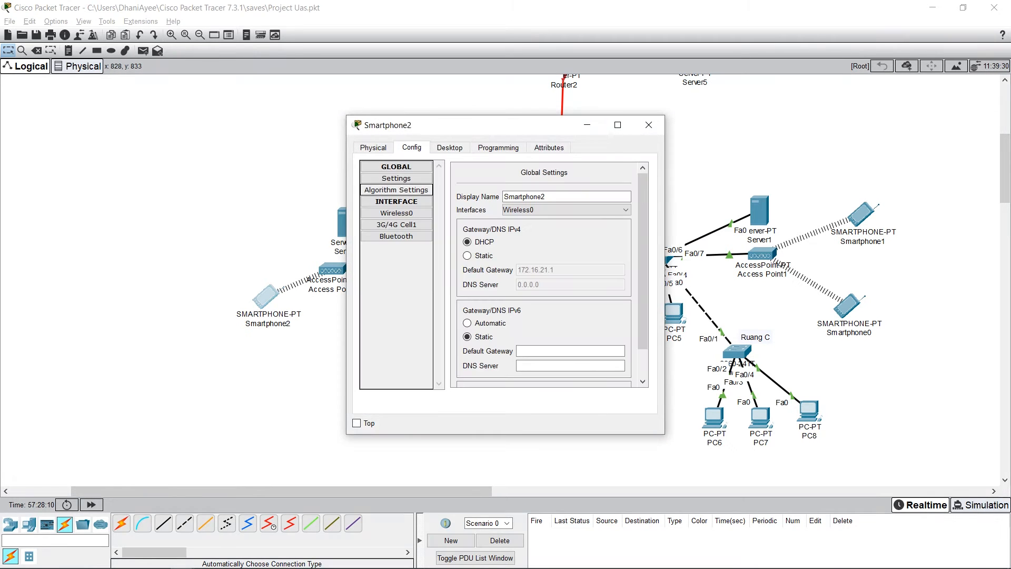
left_click(397, 213)
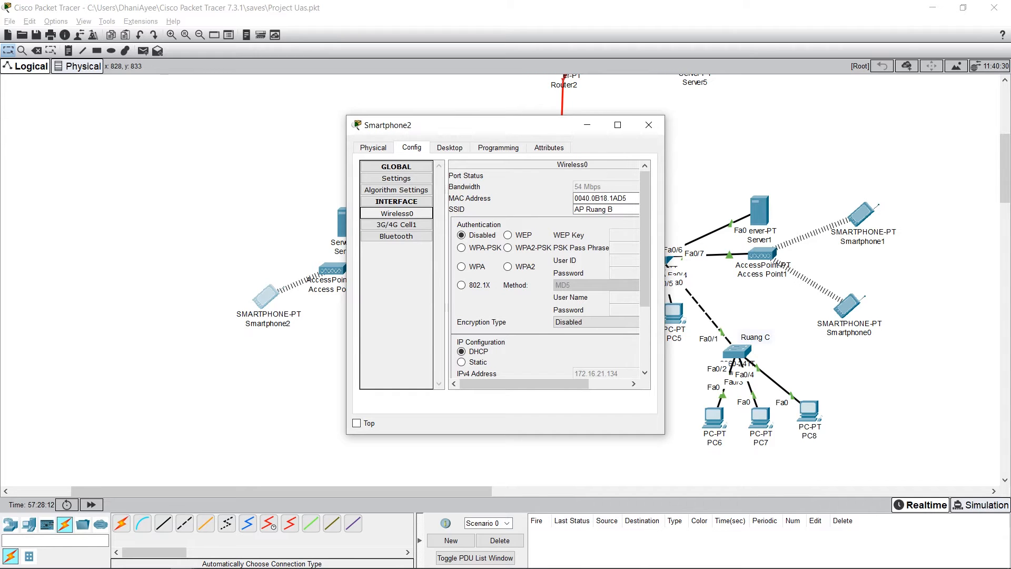
left_click_drag(484, 125, 474, 114)
left_click_drag(606, 199, 561, 198)
left_click(607, 199)
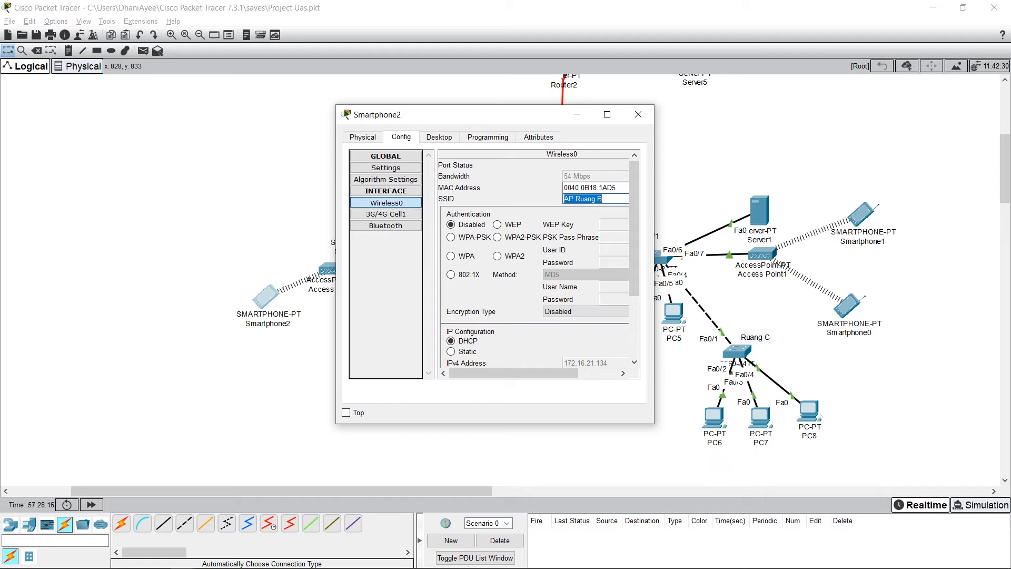
left_click(607, 199)
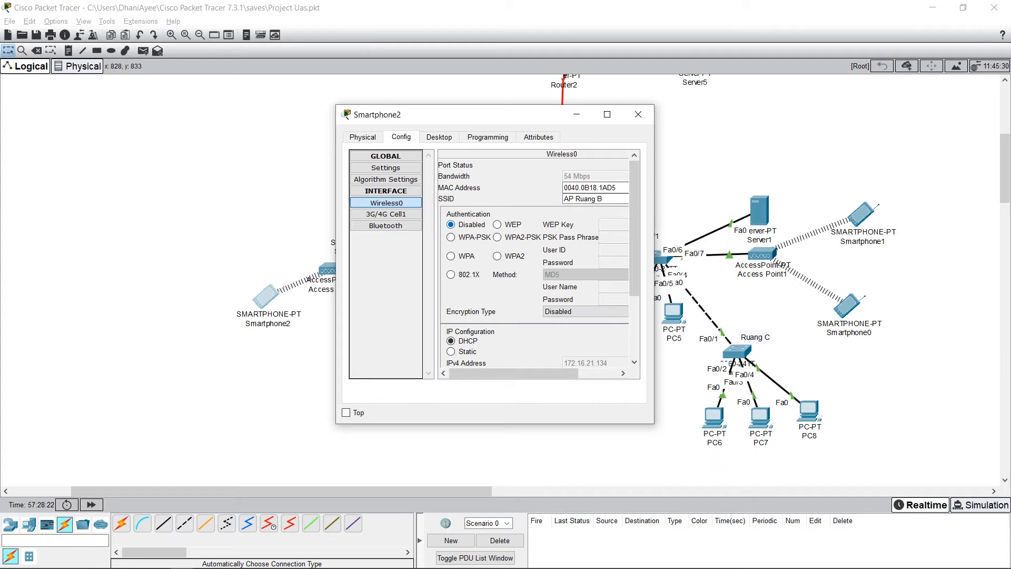
left_click(637, 114)
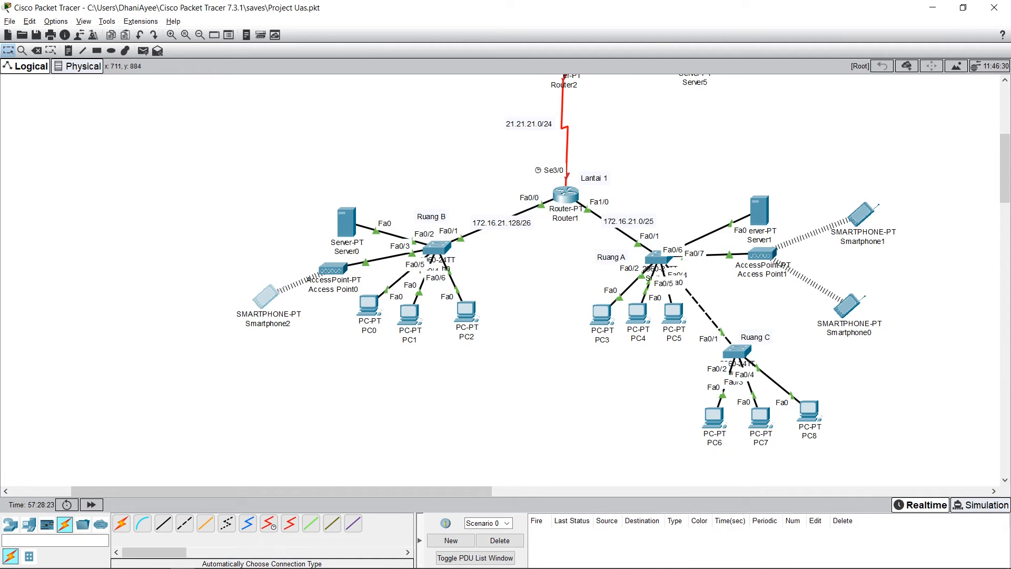
Step: Renew Smartphone2's IPv4 configuration by switching it to Static and back to DHCP, and close its window
left_click(266, 296)
left_click(450, 147)
left_click(402, 181)
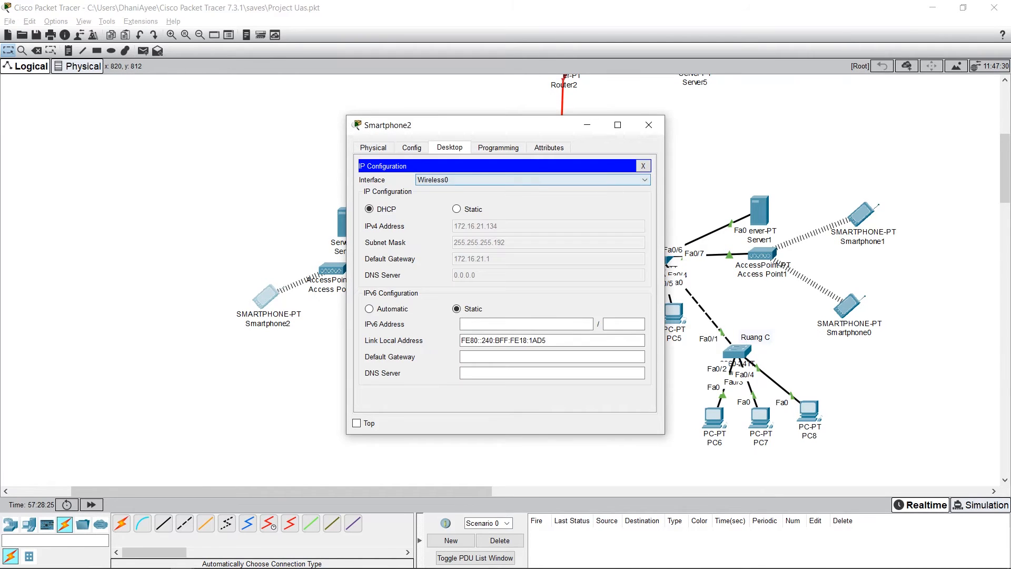
left_click(456, 209)
left_click(369, 209)
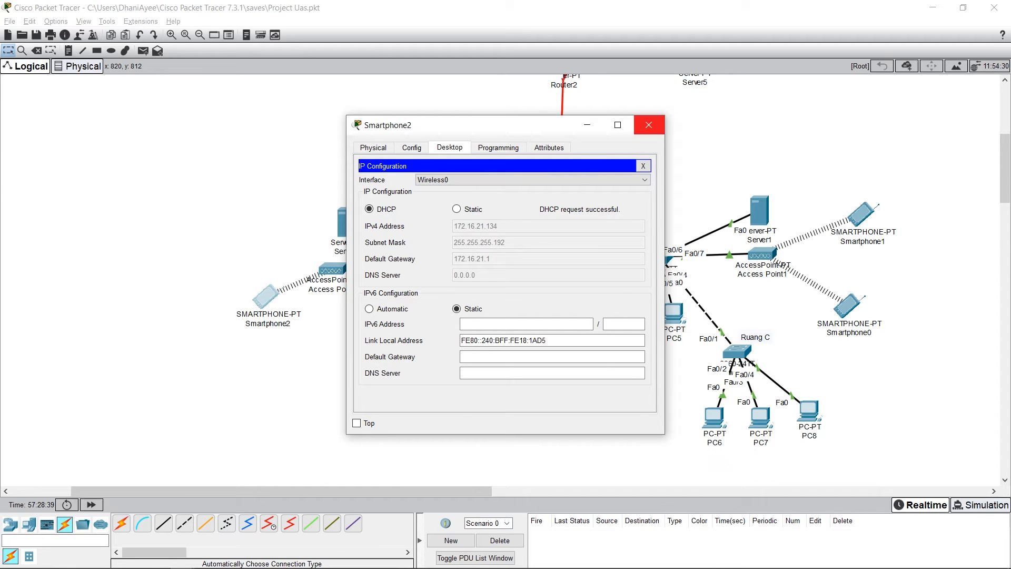
left_click(649, 125)
Step: Check the static IPv4 address and subnet mask on PC0's FastEthernet0 interface
left_click(369, 305)
left_click(411, 147)
left_click(396, 213)
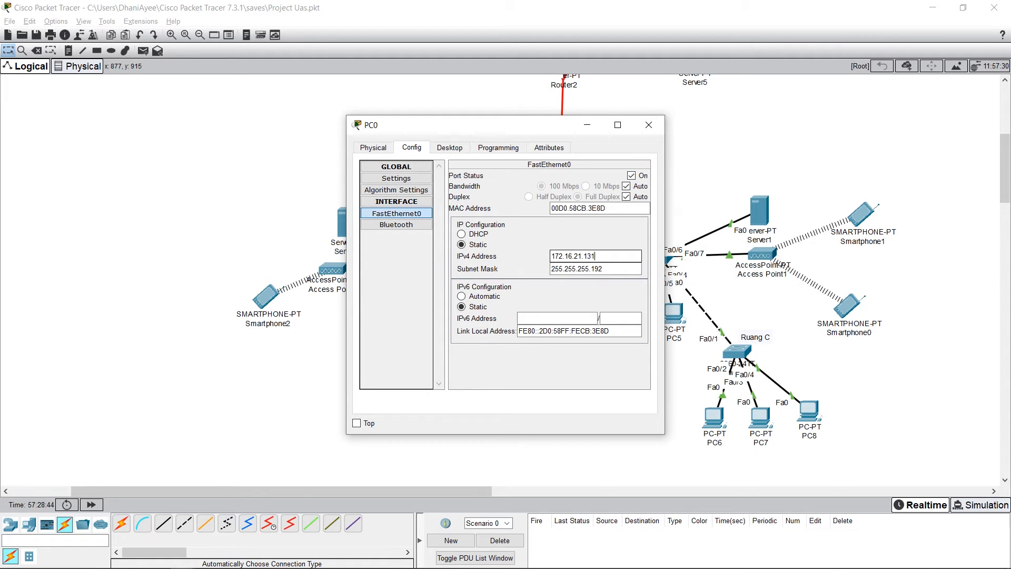
mouse_move(595, 256)
left_mouse_down()
mouse_move(550, 256)
mouse_move(596, 257)
left_mouse_up()
left_click(603, 269)
left_click(596, 256)
left_click(603, 268)
left_click_drag(604, 269, 549, 268)
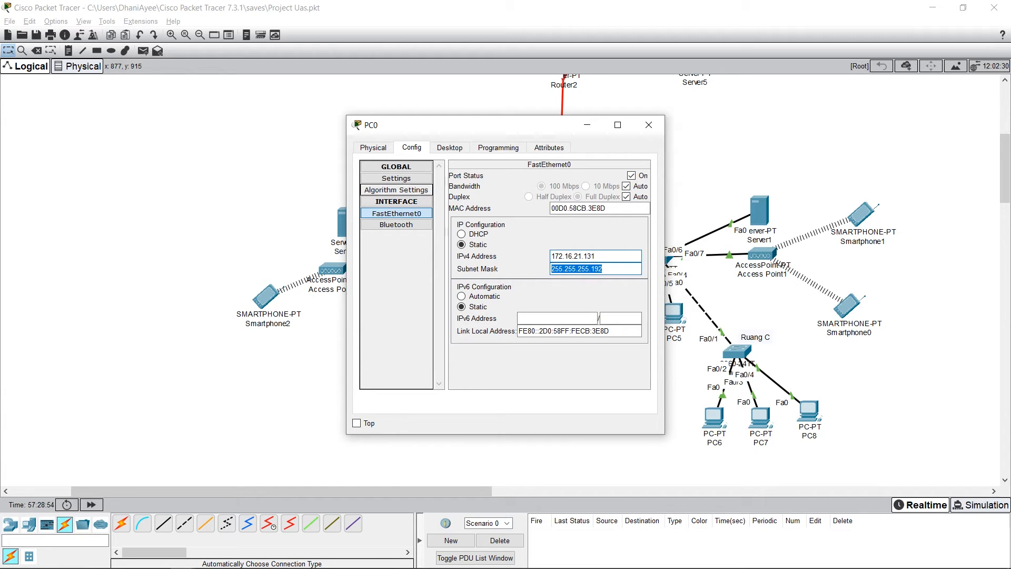
Step: Check the default gateway and DNS server in PC0's IP configuration, and close the PC's window
left_click(449, 148)
left_click(401, 227)
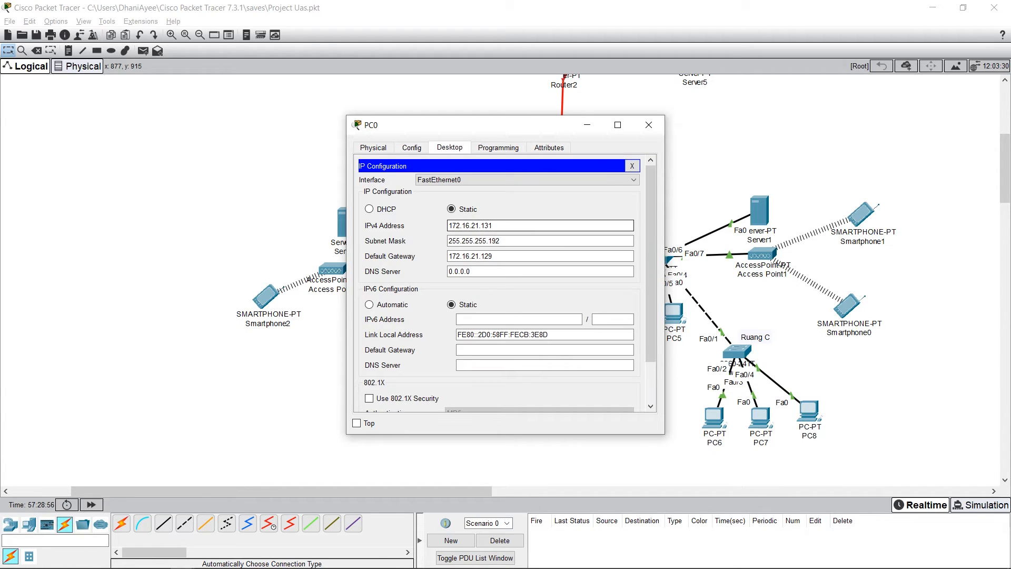
left_click_drag(495, 225, 496, 256)
left_click(495, 271)
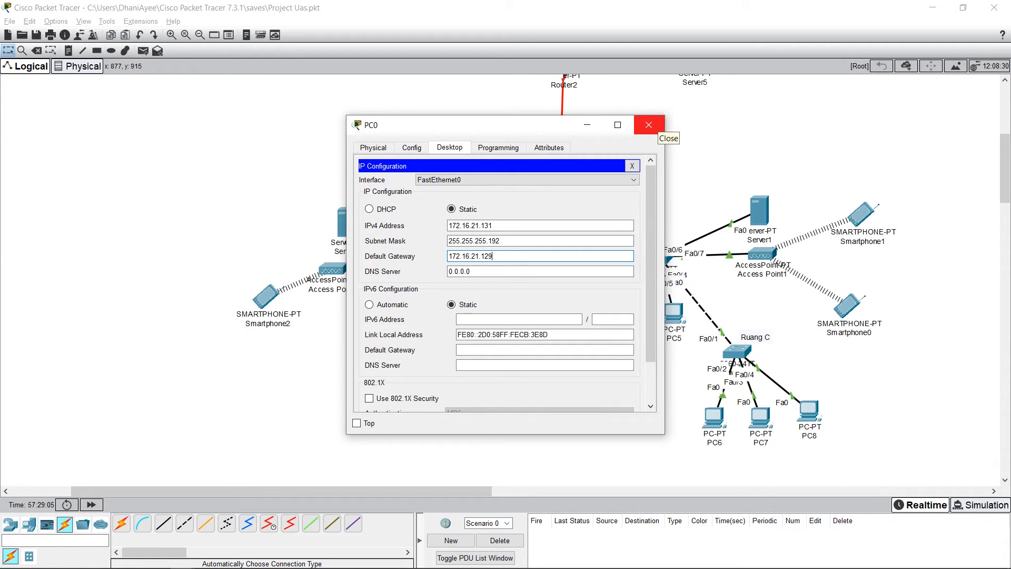
left_click(648, 125)
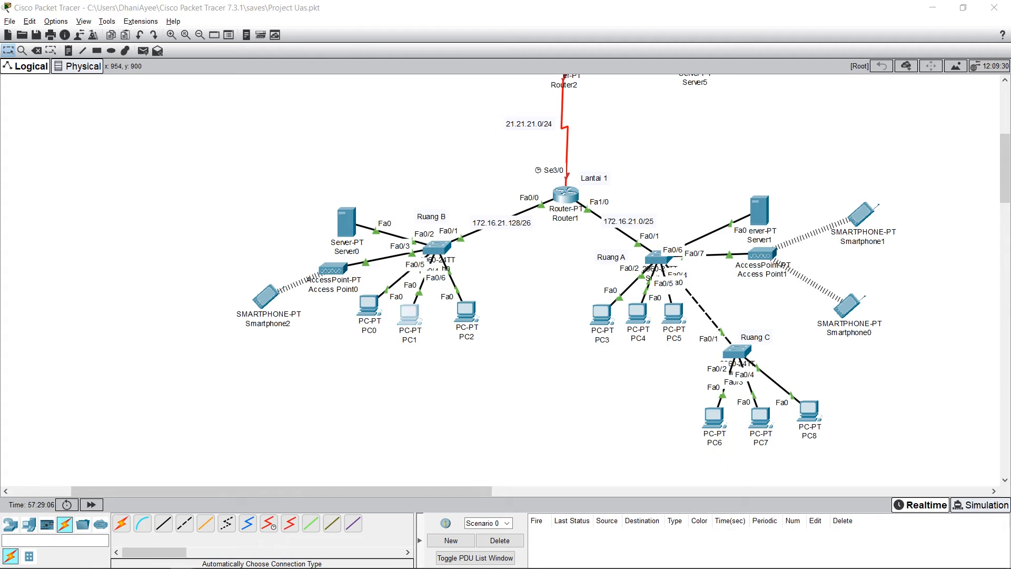
Step: Check the static IPv4 address and subnet mask on PC1's FastEthernet0 interface, and close its window
left_click(409, 315)
left_click(412, 148)
left_click(396, 213)
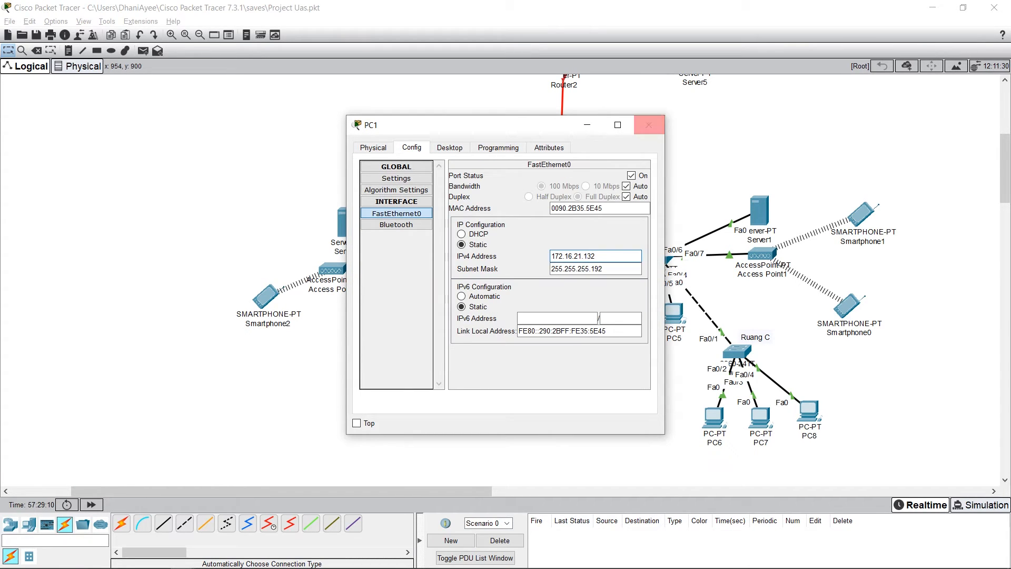
left_click(649, 125)
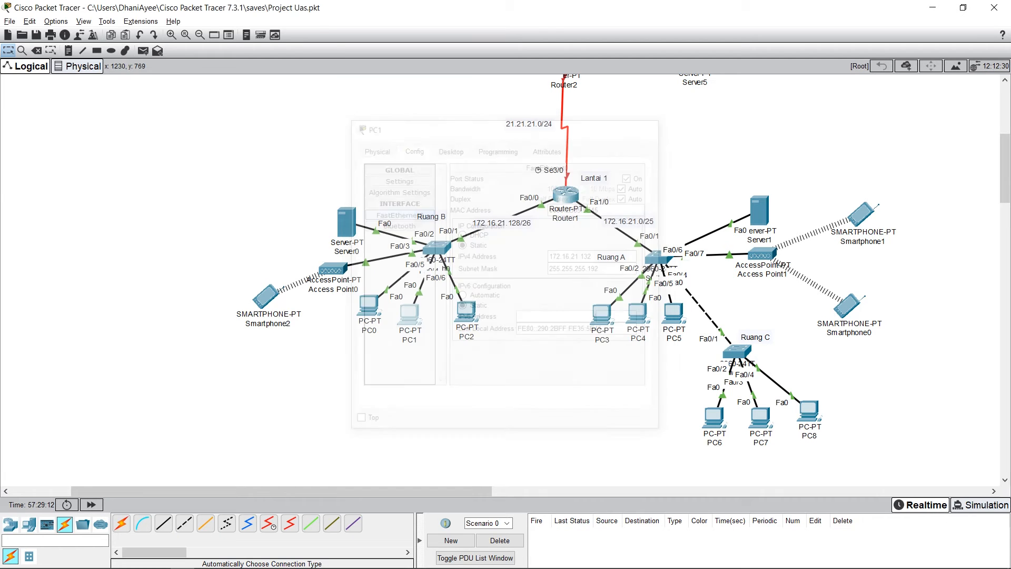
Step: Check the static IPv4 address and subnet mask on PC2's FastEthernet0 interface
left_click(466, 311)
left_click(412, 148)
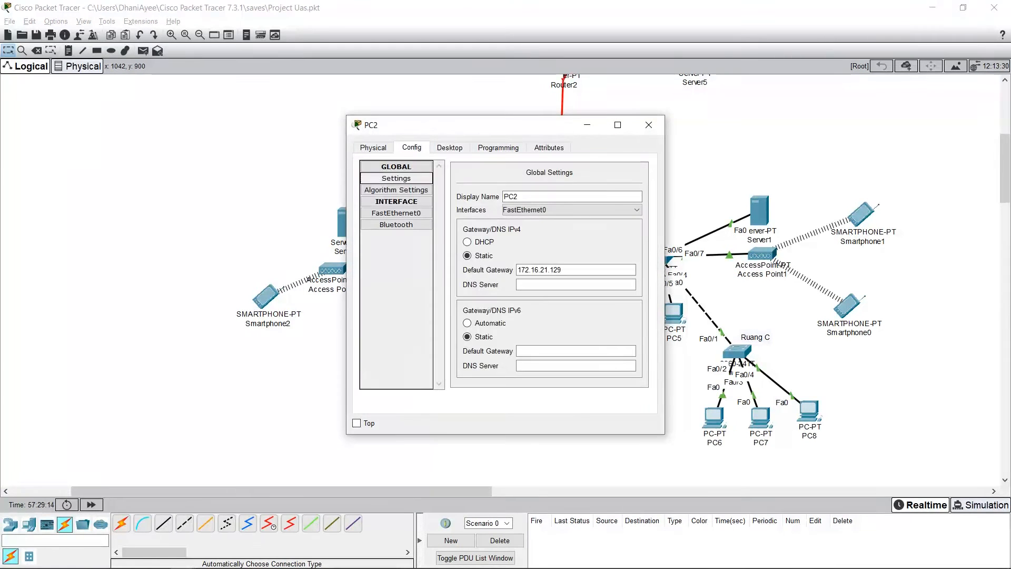
left_click(396, 213)
left_click_drag(600, 256, 546, 256)
left_click(649, 125)
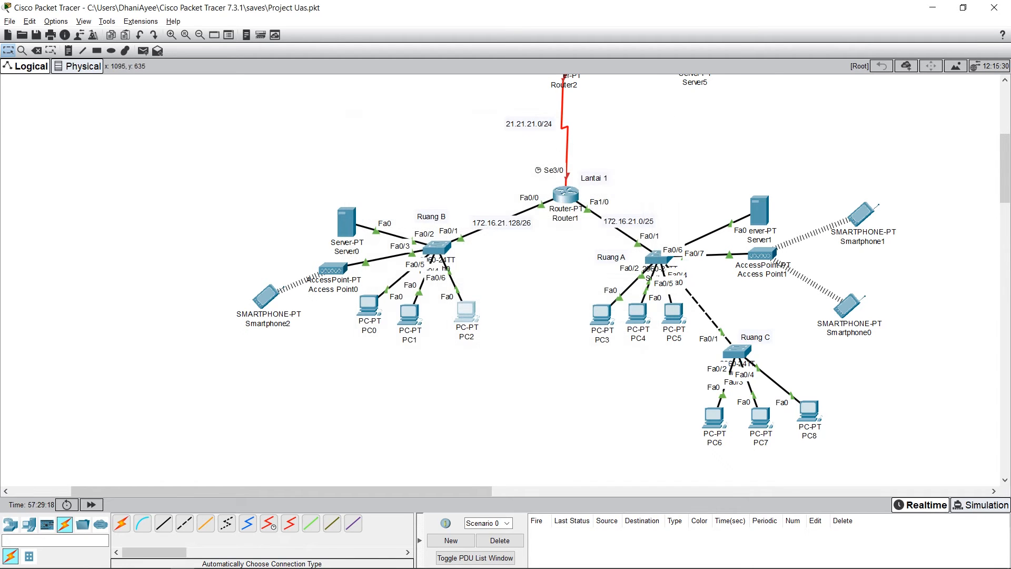
left_click(467, 311)
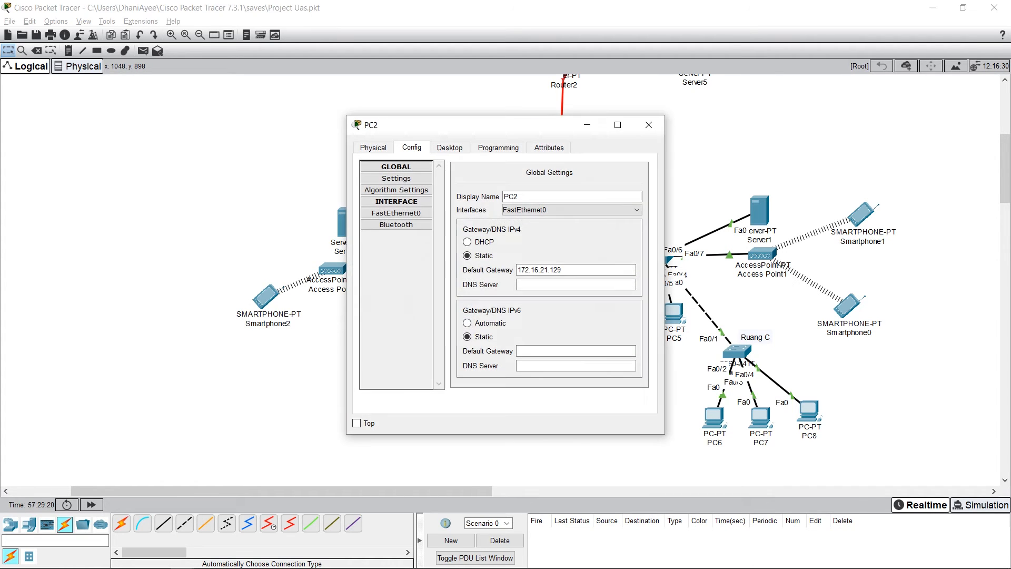
left_click(396, 214)
left_click_drag(604, 269, 548, 269)
Step: Check the IPv4 address, subnet mask and default gateway in PC2's IP Configuration, and close the PC's window
left_click(450, 147)
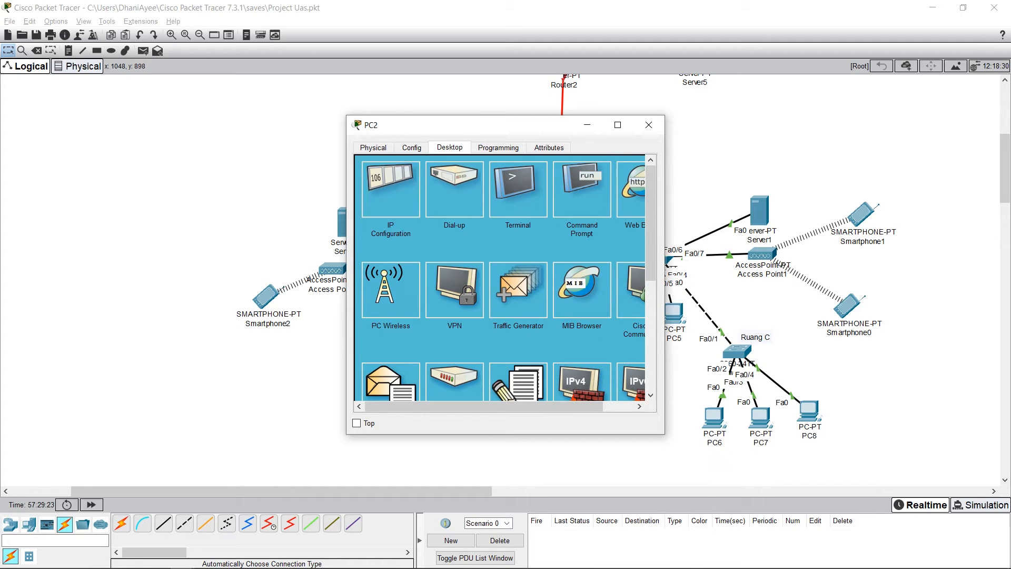
left_click(390, 190)
left_click(500, 225)
left_click(496, 227)
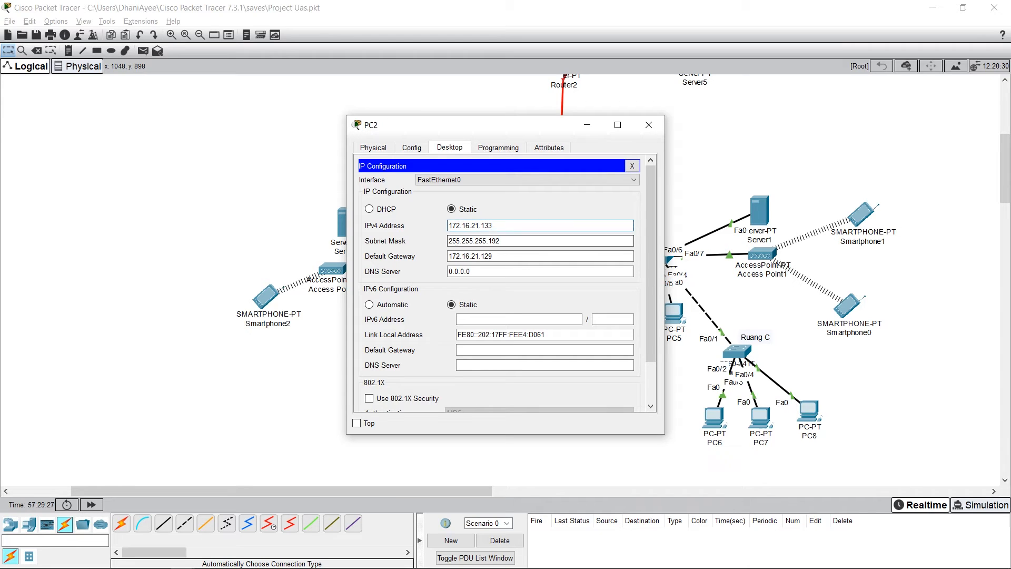
left_click_drag(503, 241, 451, 241)
left_click(508, 241)
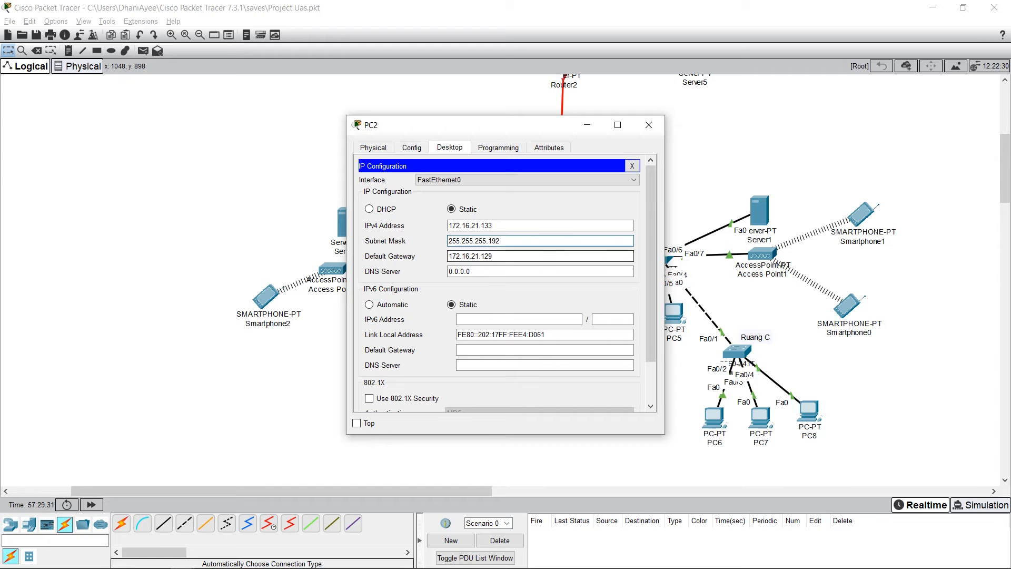
left_click_drag(501, 257, 449, 257)
left_click(518, 241)
left_click_drag(473, 125, 211, 124)
key("Tab")
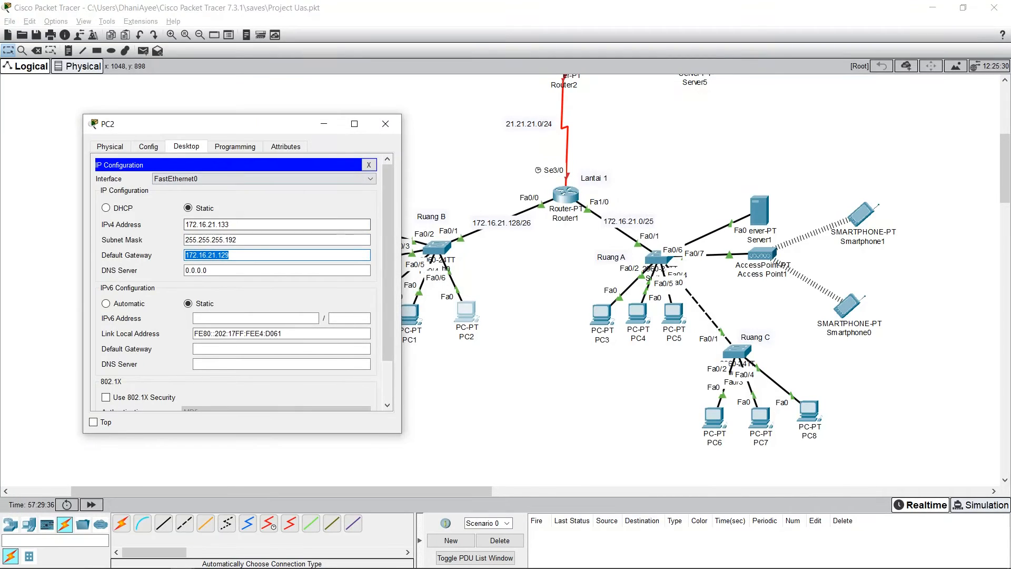
left_click(386, 124)
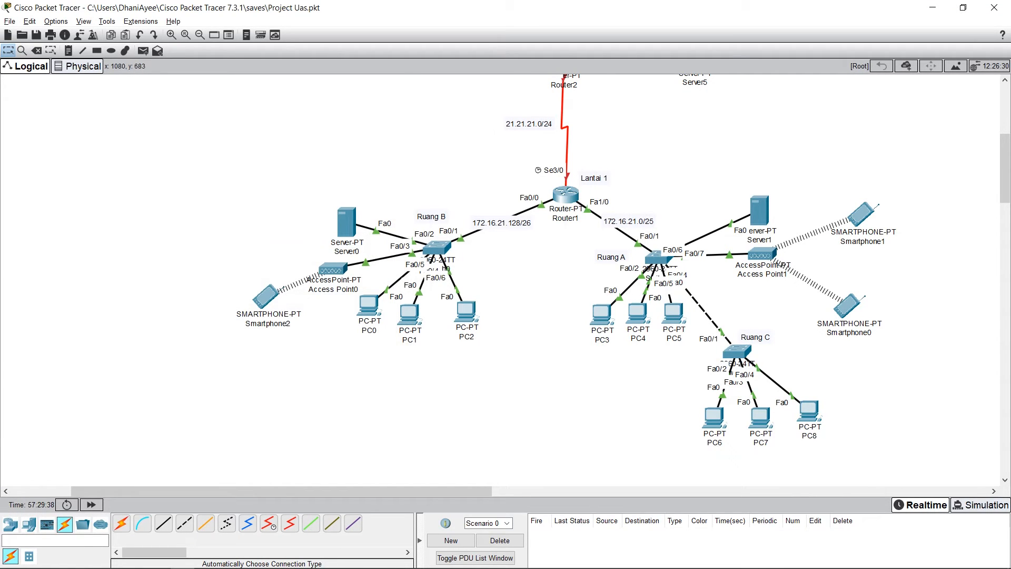
Step: Test connectivity by sending simple PDUs from Smartphone2, Server0 and PC0 to Router1
scroll(505, 279, "up", 2)
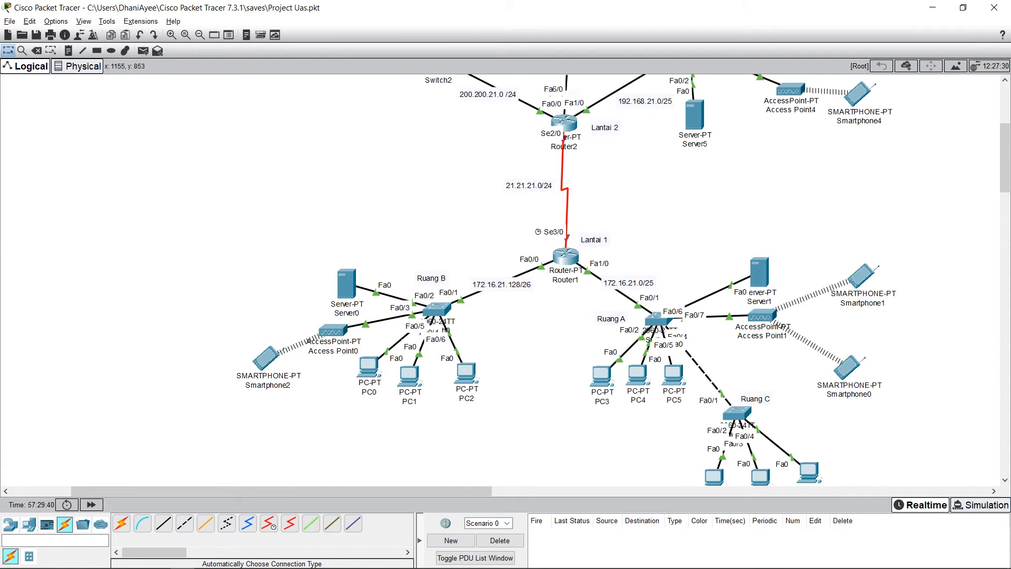
key("p")
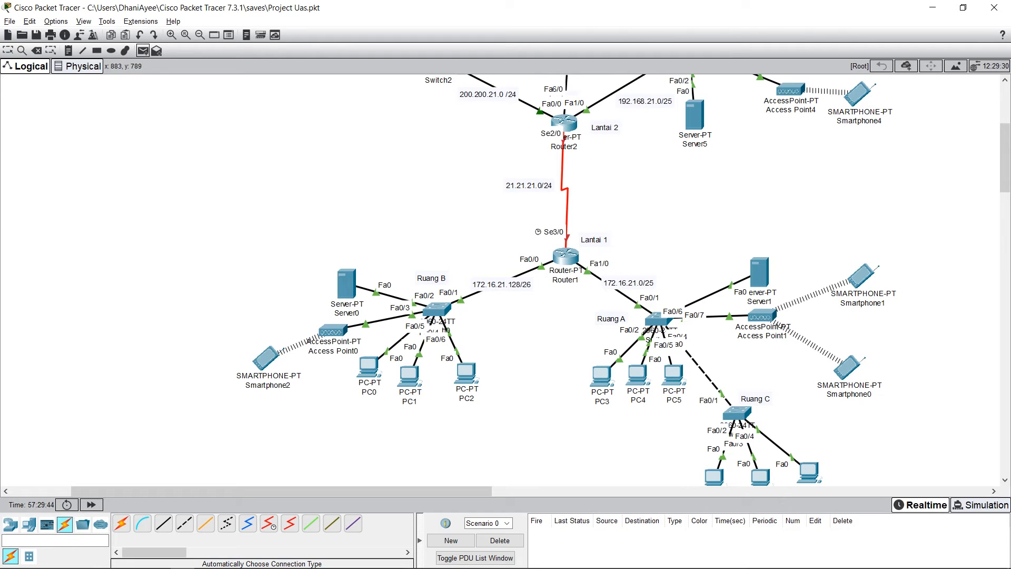
left_click(565, 257)
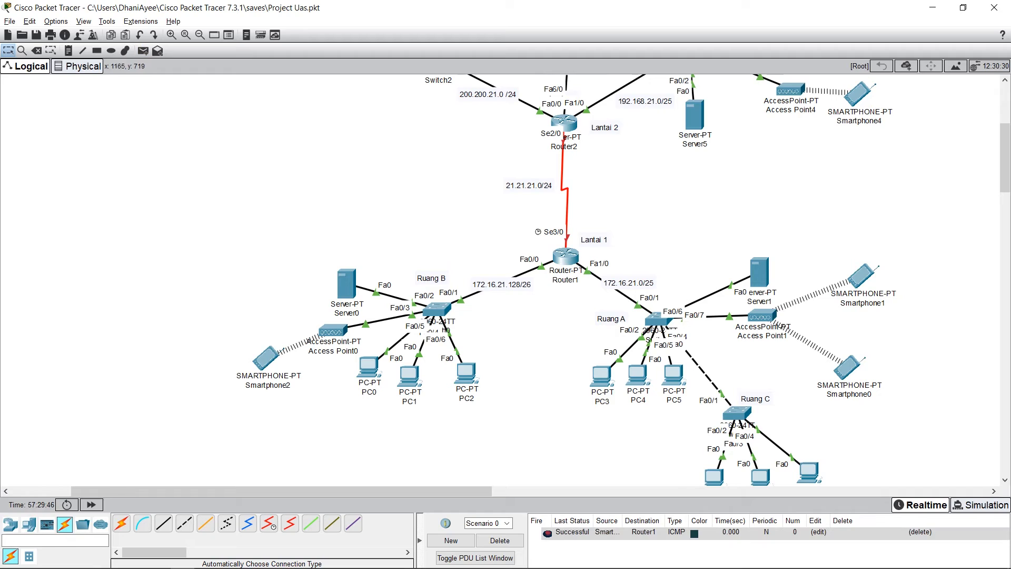
key("p")
left_click(347, 284)
left_click(565, 257)
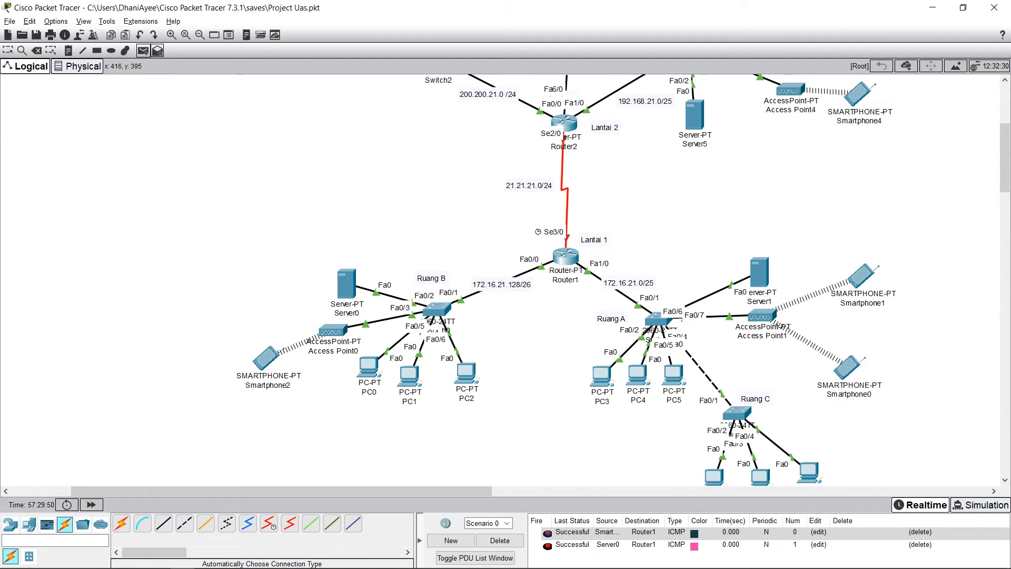
left_click(368, 367)
left_click(566, 257)
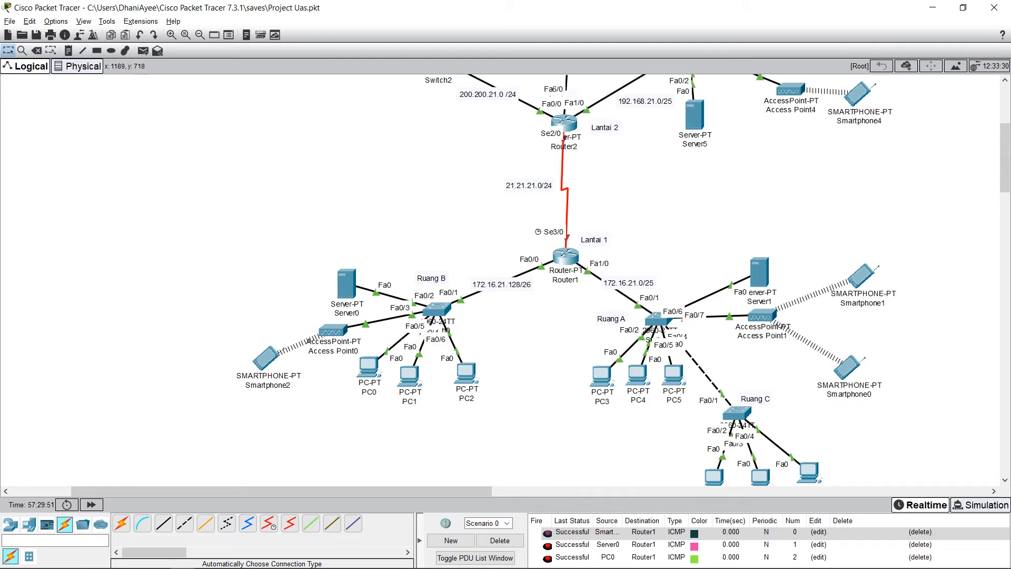
Step: Send simple PDUs from PC1 and Smartphone2 to Server0, and clear all PDUs by deleting the scenario
left_click(143, 51)
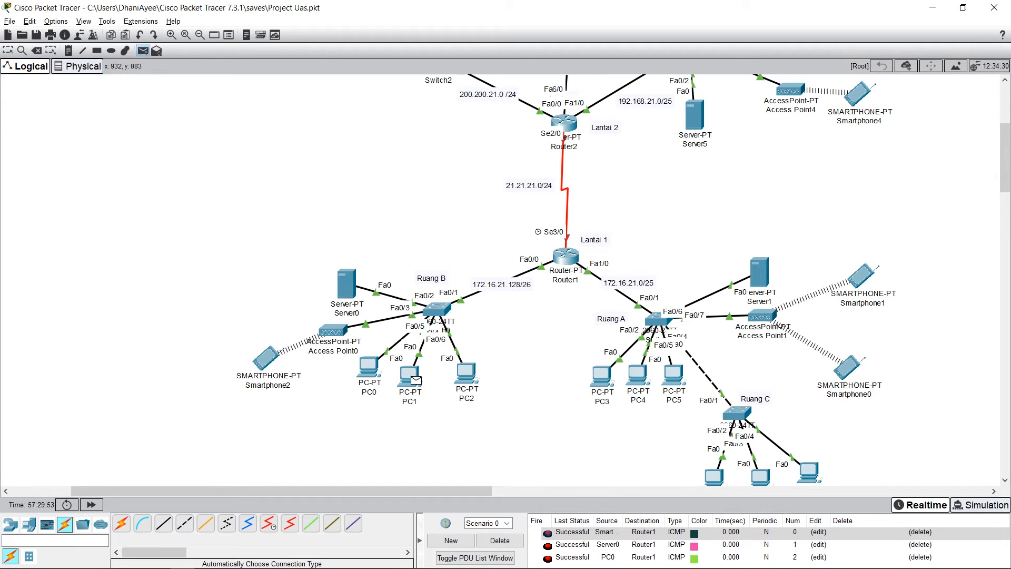
left_click(344, 281)
scroll(632, 539, "down", 1)
left_click(143, 51)
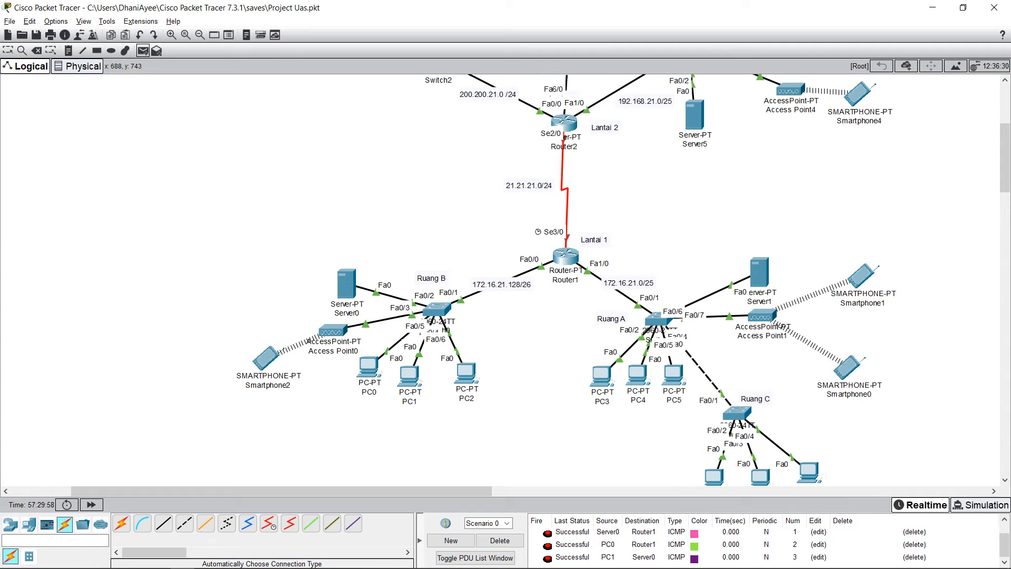
left_click(267, 358)
left_click(346, 284)
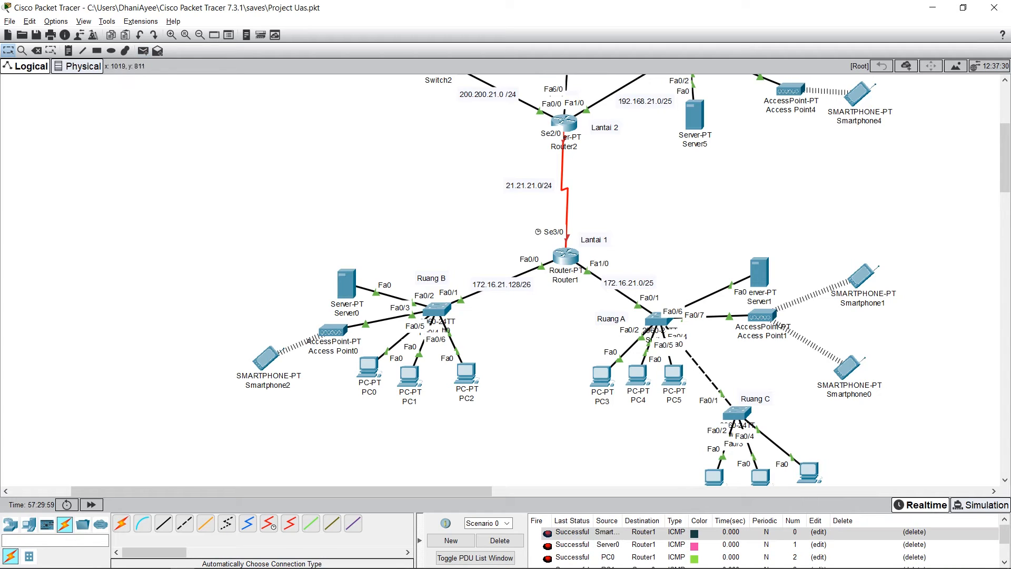
scroll(768, 544, "down", 2)
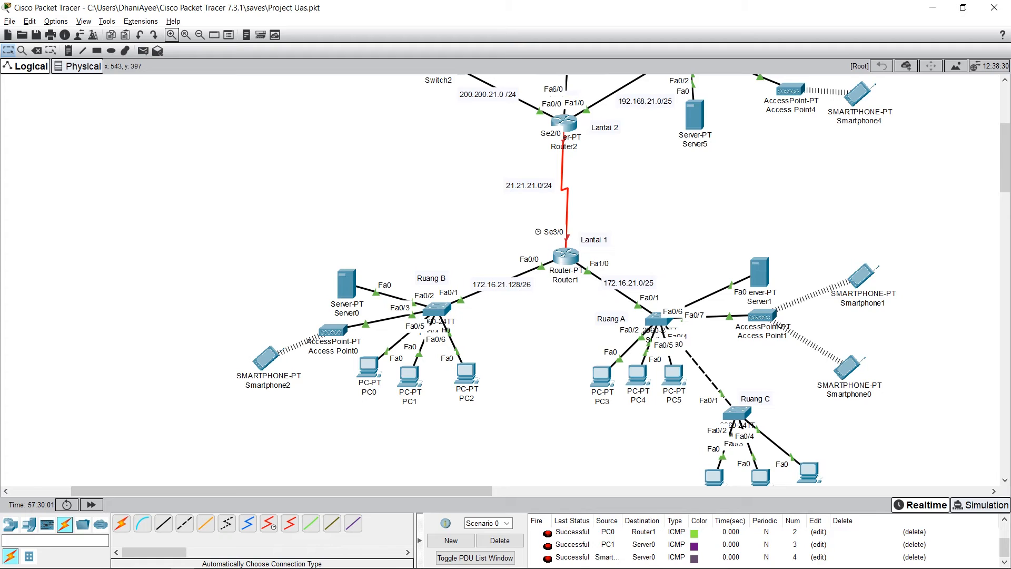
left_click(496, 540)
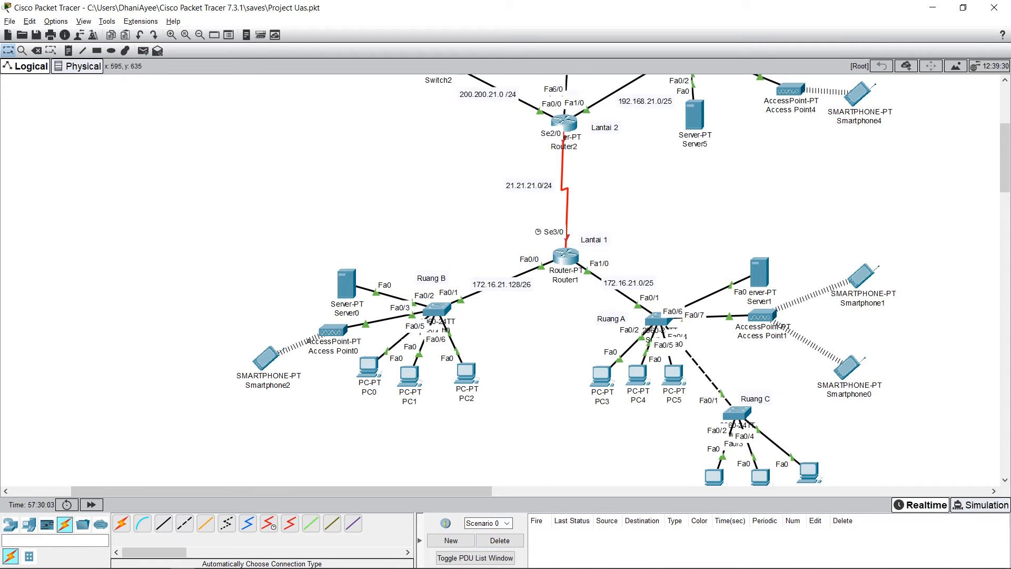
left_click_drag(494, 445, 203, 213)
left_click_drag(929, 237, 583, 468)
left_click(506, 368)
Step: Check the IPv4 address and subnet mask on Router2's FastEthernet0/0 interface against the server network's label
scroll(506, 368, "up", 5)
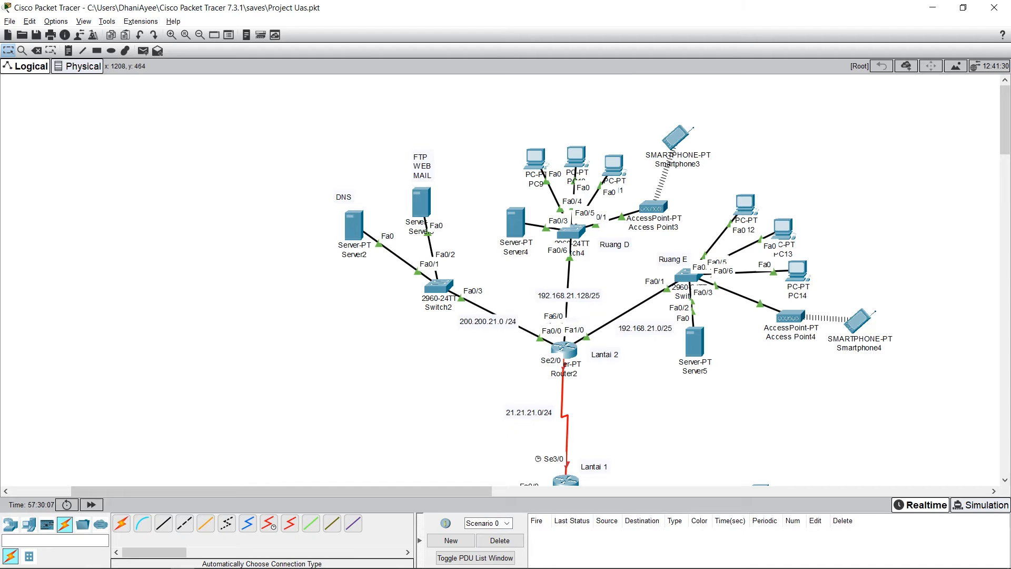
left_click(564, 348)
left_click_drag(421, 125, 184, 116)
left_click(159, 239)
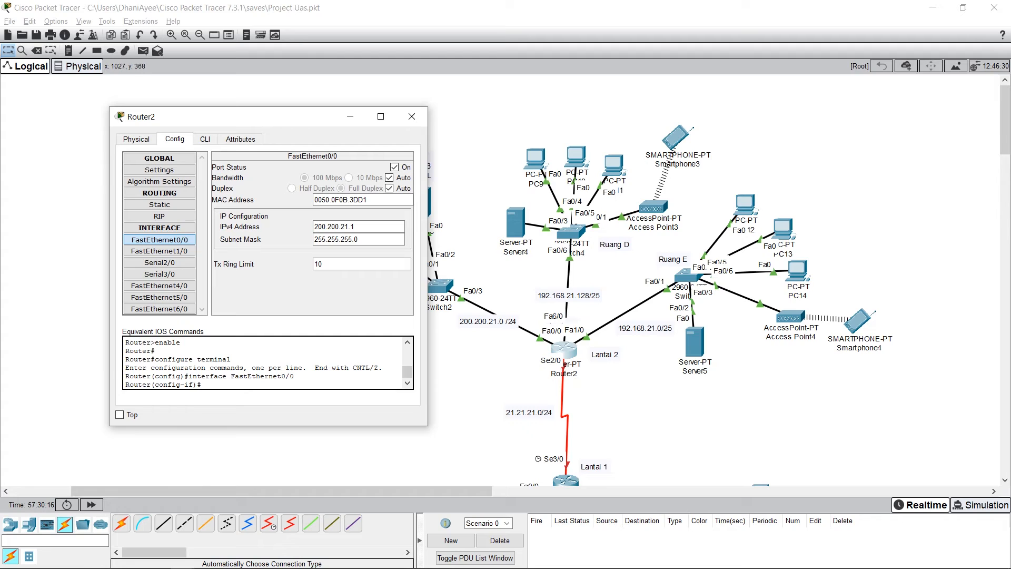
left_click_drag(306, 117, 763, 122)
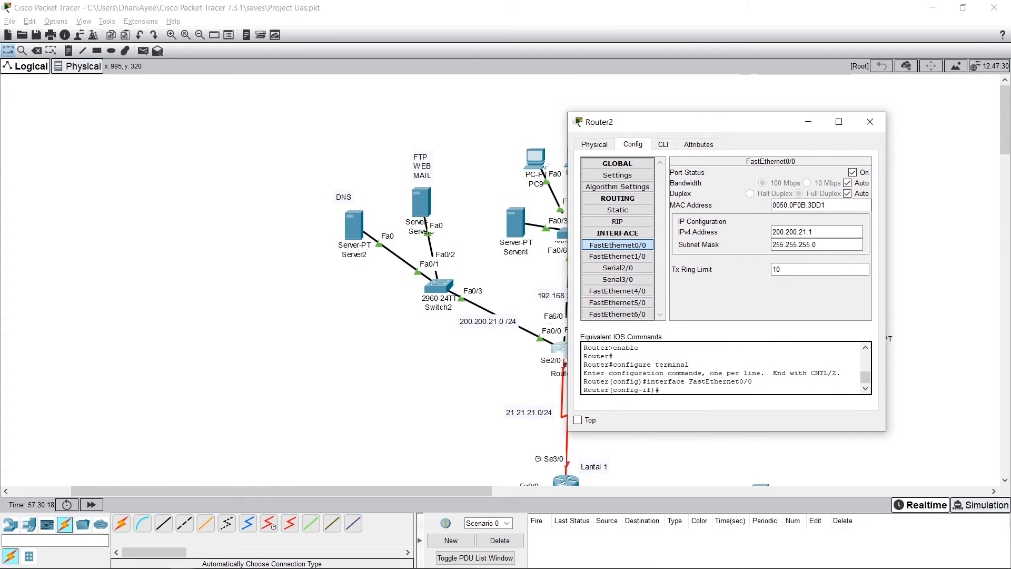
left_click(618, 245)
double_click(797, 232)
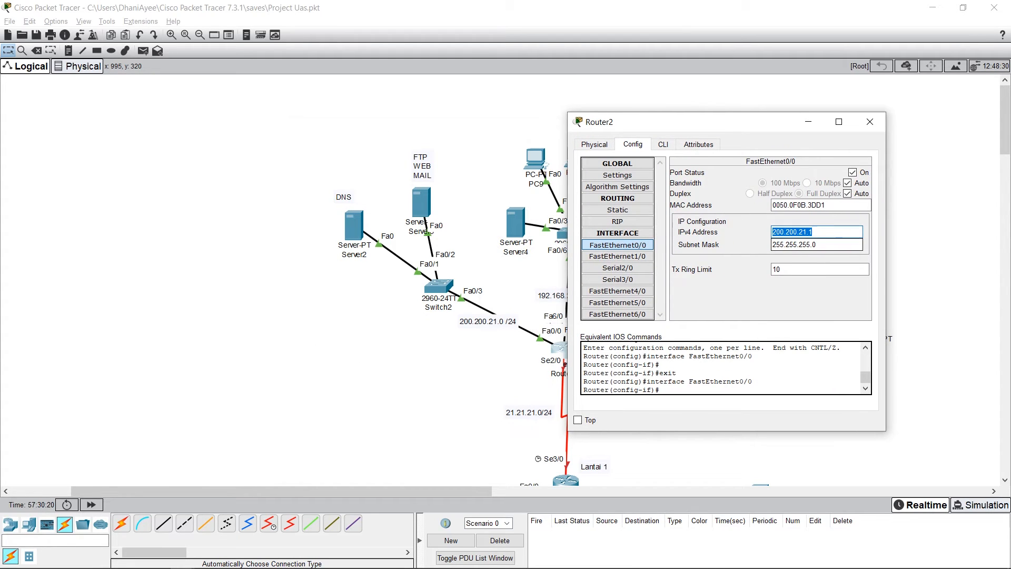
key("Tab")
left_click(816, 245)
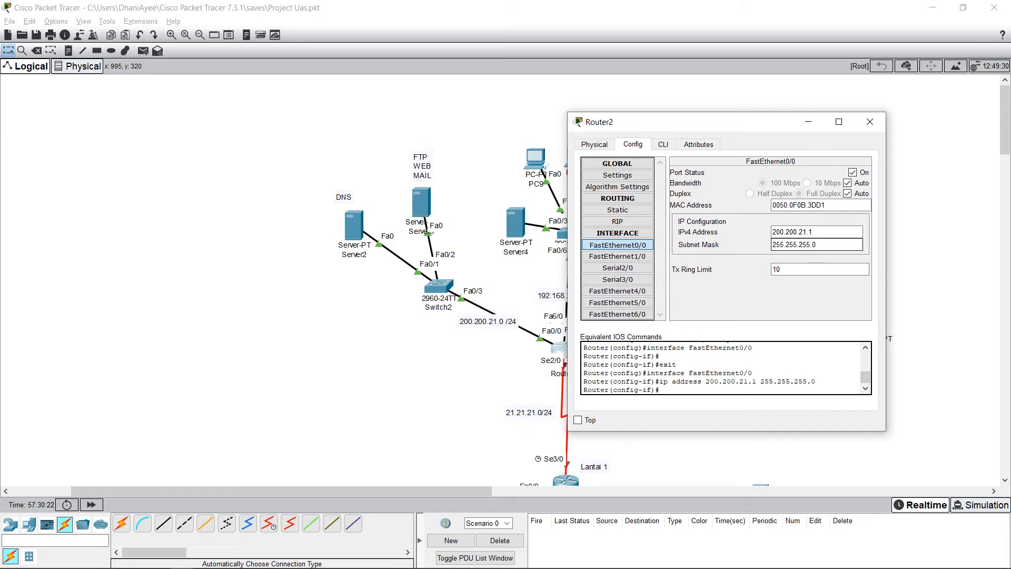
left_click(824, 233)
left_click(824, 245)
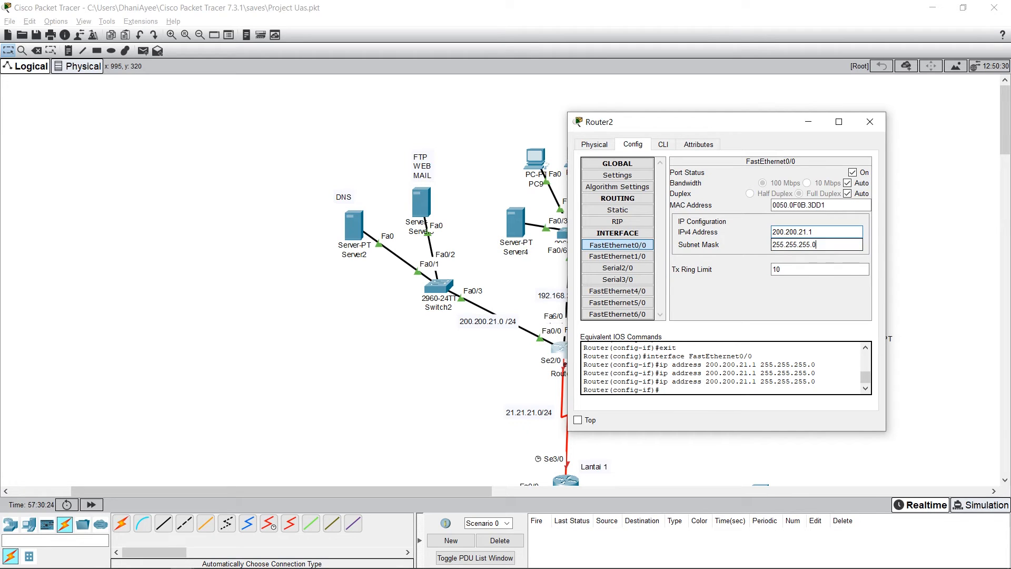
left_click(824, 232)
left_click(824, 245)
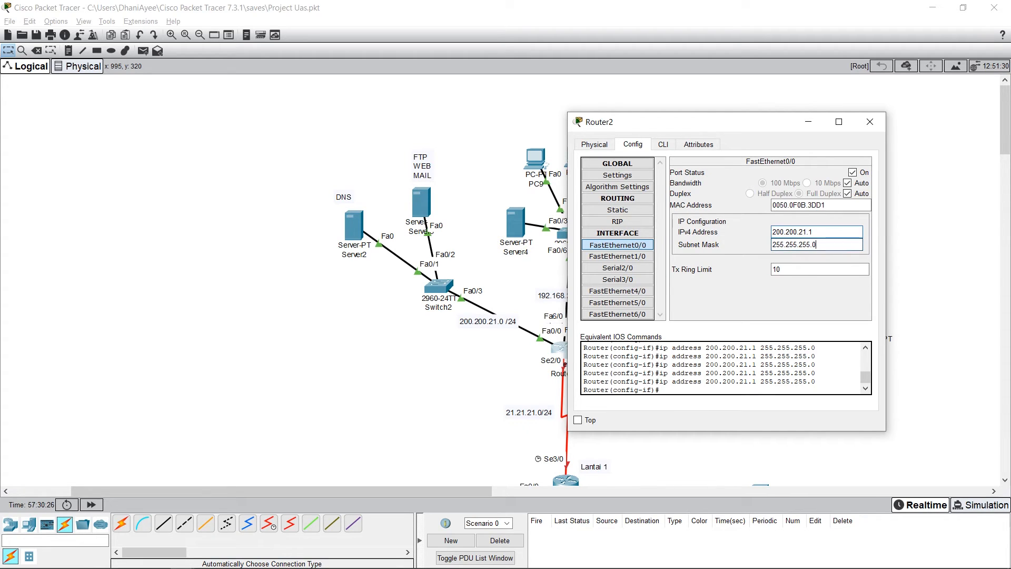
Step: Check the IPv4 address and subnet mask on Router2's FastEthernet1/0 interface, which serves Ruang E
left_click(616, 256)
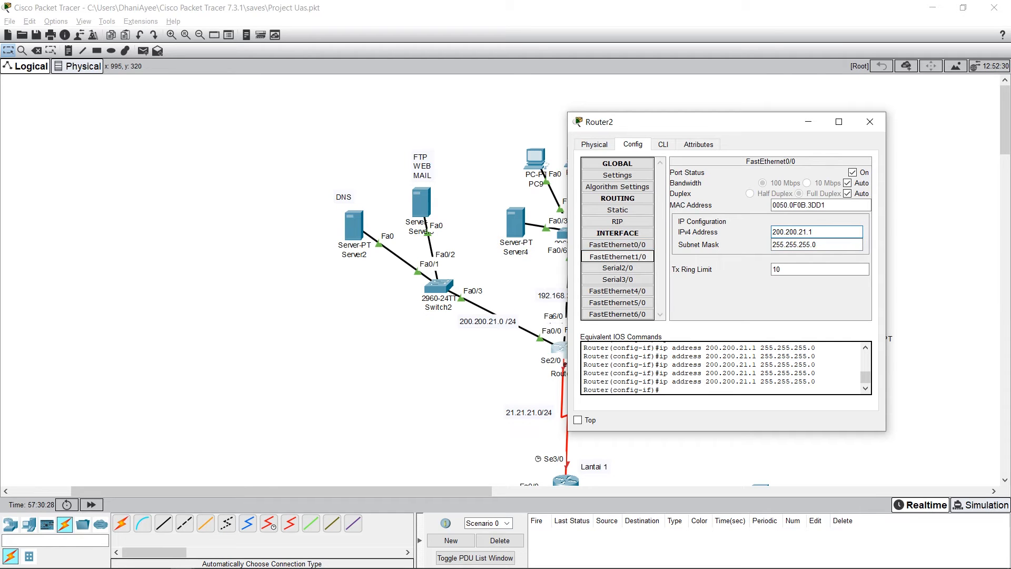
left_click_drag(655, 122, 281, 140)
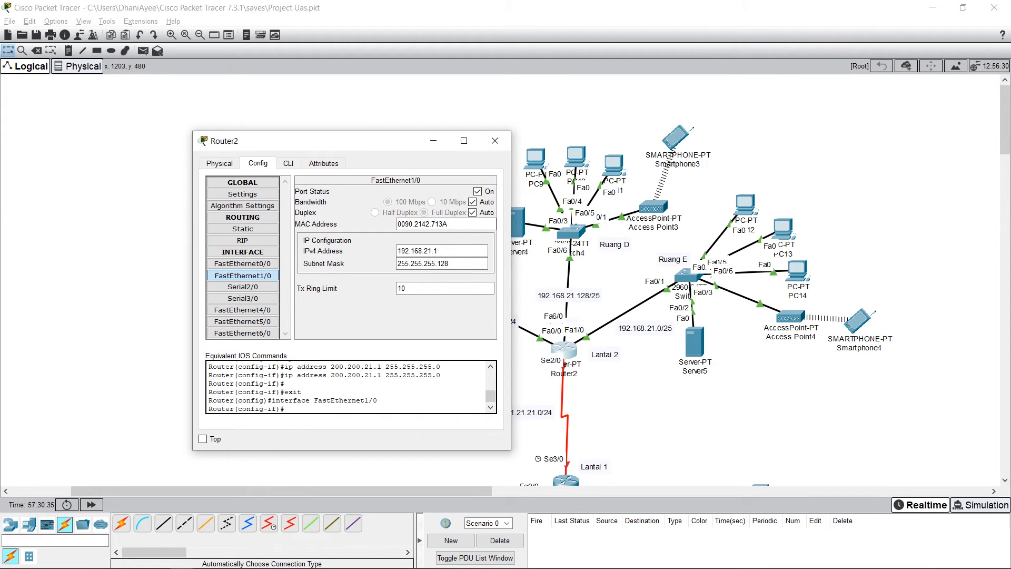
double_click(421, 251)
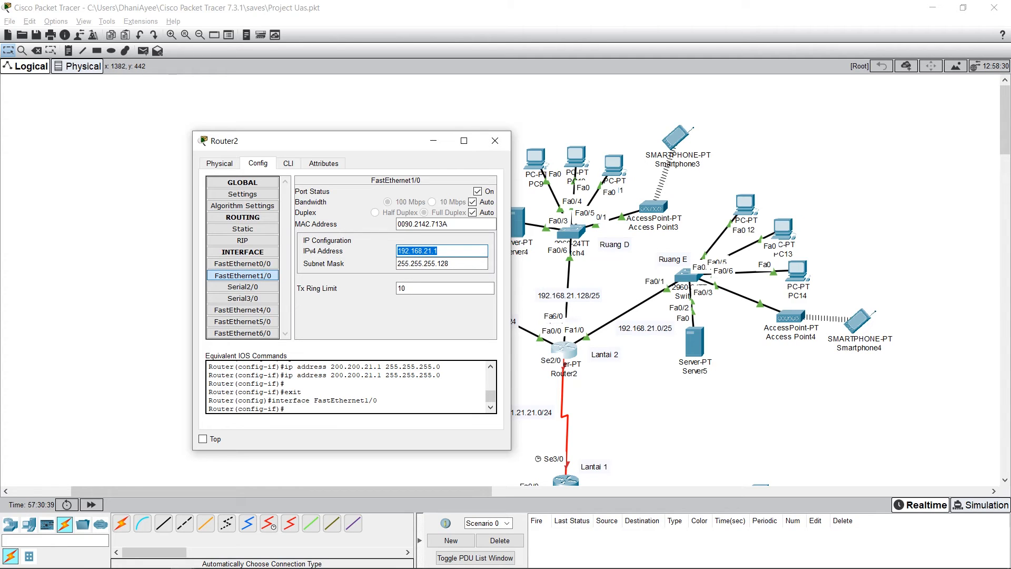
key("shift+Left")
key("Tab")
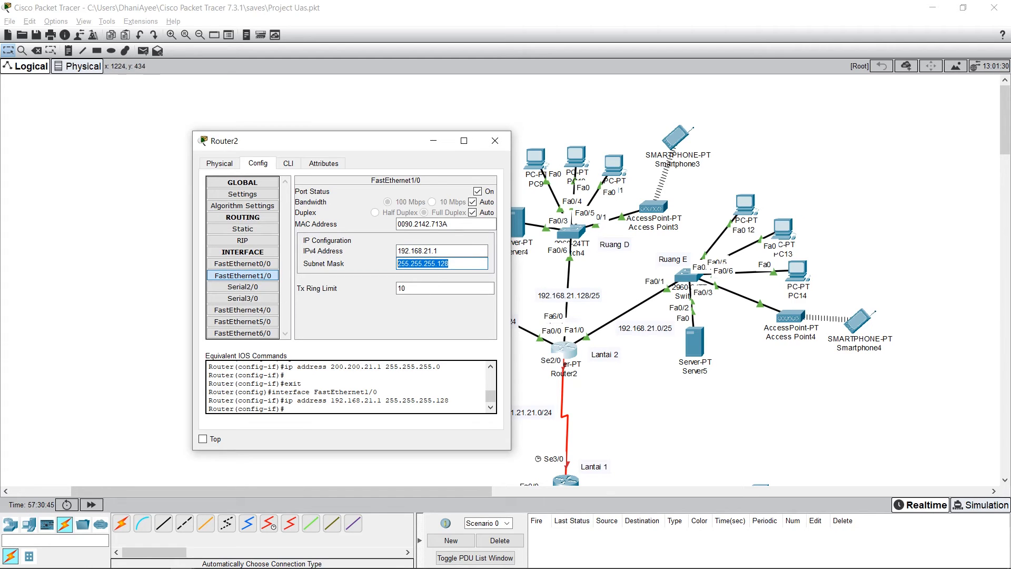
Step: Check the IPv4 address and subnet mask on Router2's FastEthernet6/0 interface, which serves Ruang D
left_click(242, 333)
left_click_drag(315, 140, 786, 179)
left_click(713, 372)
left_click_drag(921, 289, 867, 302)
left_click(921, 302)
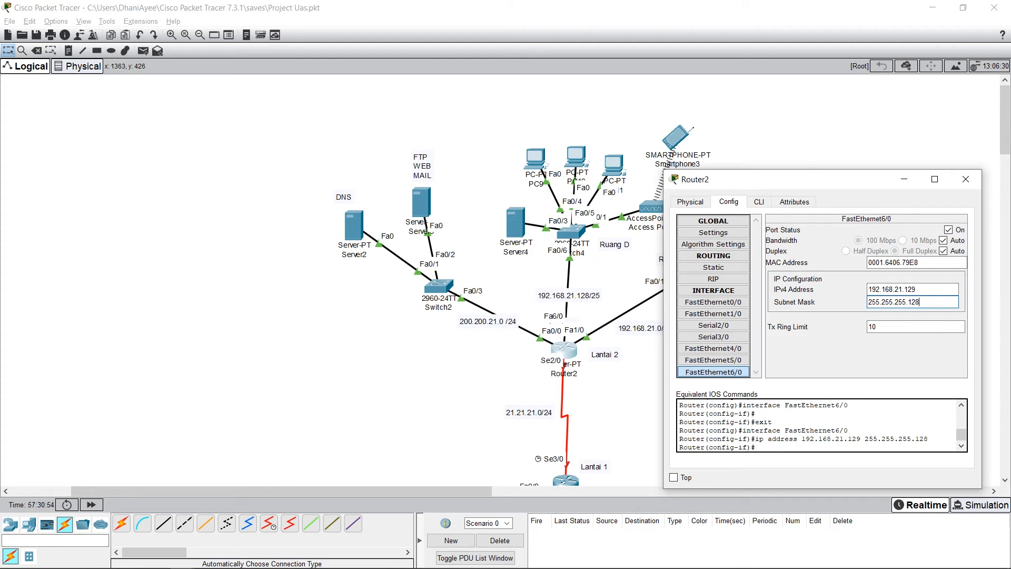
Step: Switch the port status of Router2's FastEthernet6/0 off and back on, and close the router's window
left_click(948, 229)
left_click(948, 229)
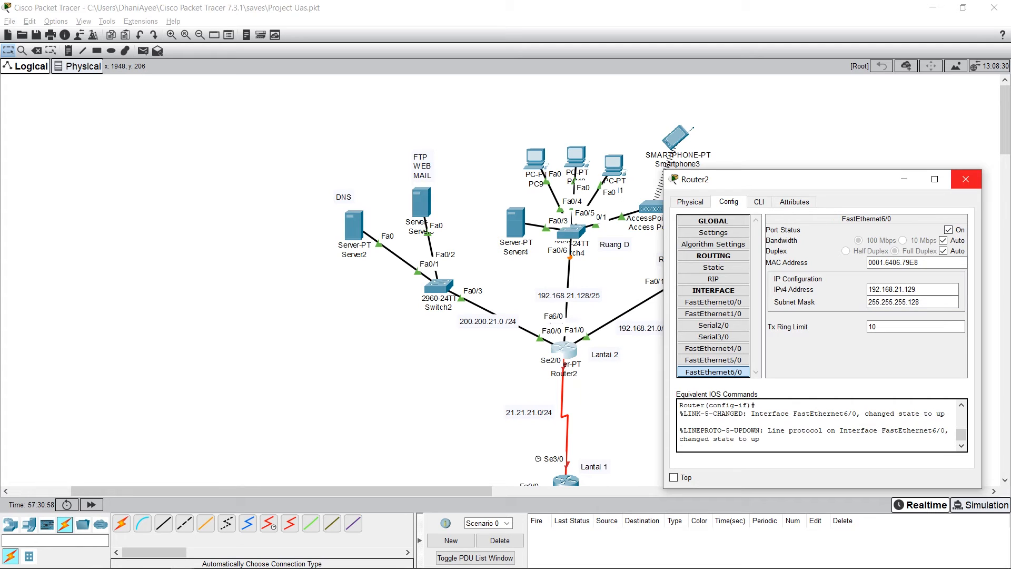
left_click(965, 180)
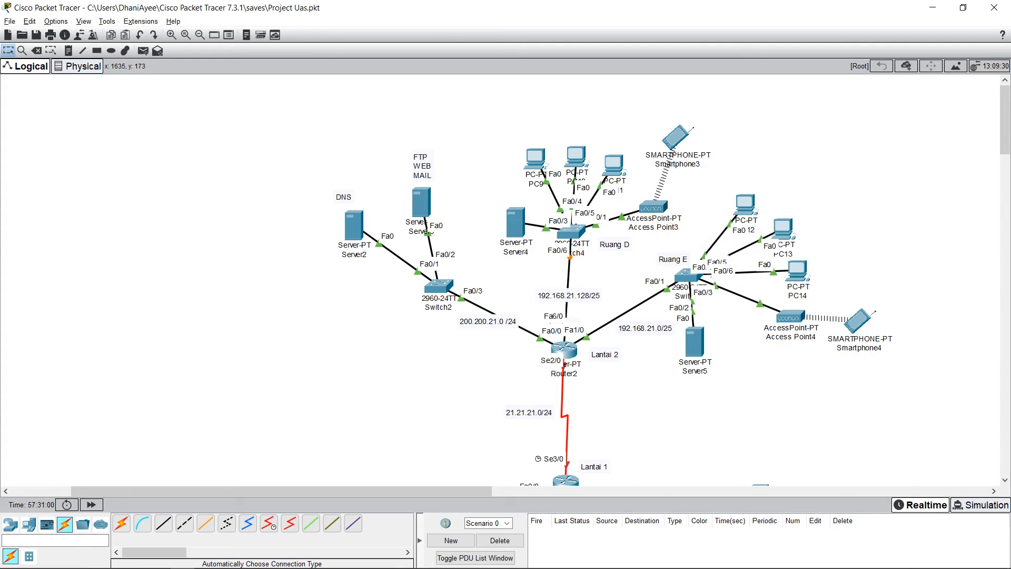
Step: Switch the port status of the DNS server's (Server2) FastEthernet0 interface off and back on
left_click(354, 225)
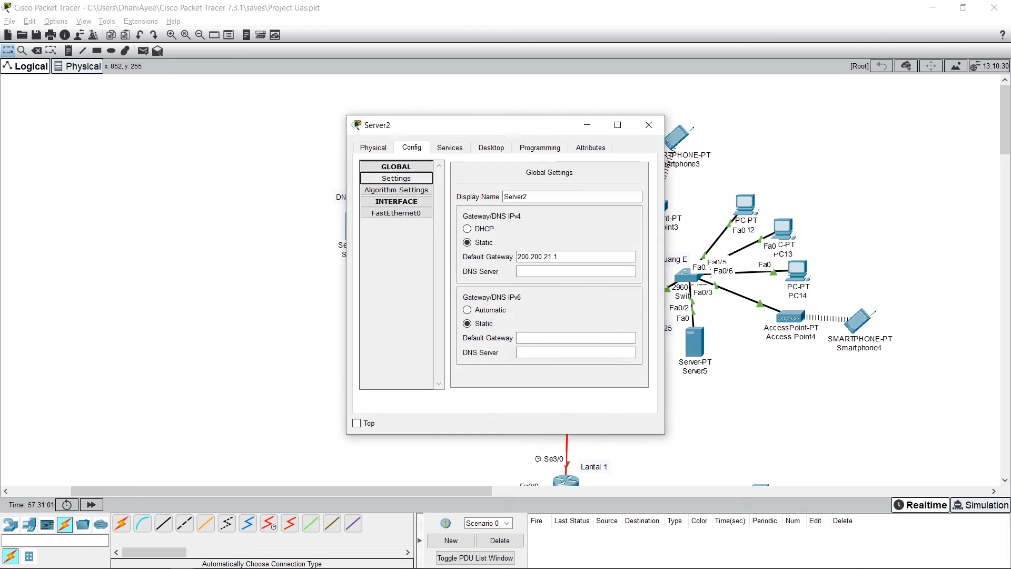
left_click_drag(452, 124, 779, 136)
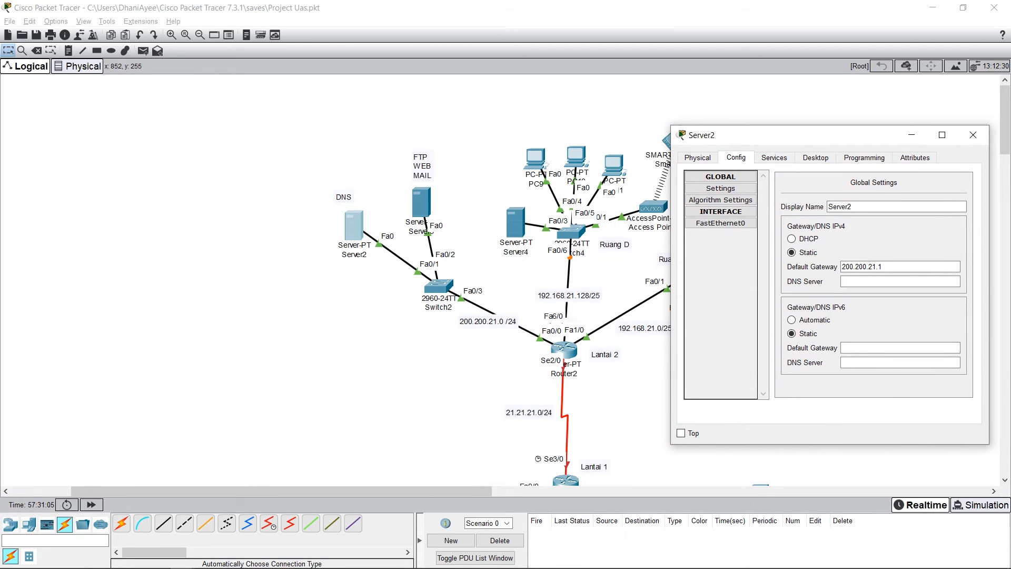
left_click(720, 224)
left_click(956, 185)
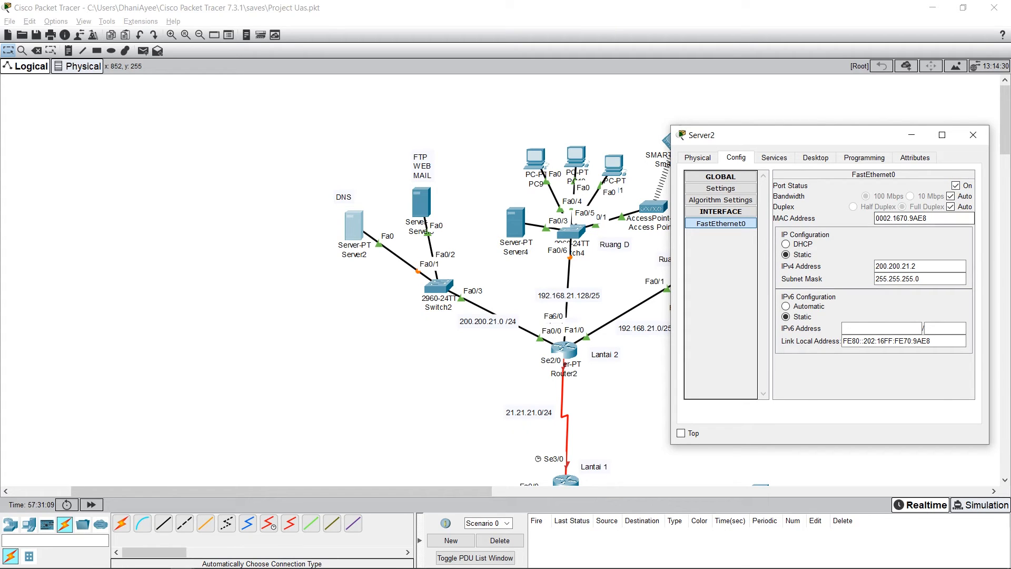
Step: Check the static IPv4 address and subnet mask on Server2's FastEthernet0 interface
mouse_move(737, 135)
left_mouse_down()
mouse_move(758, 136)
mouse_move(119, 90)
mouse_move(332, 169)
mouse_move(734, 117)
left_mouse_up()
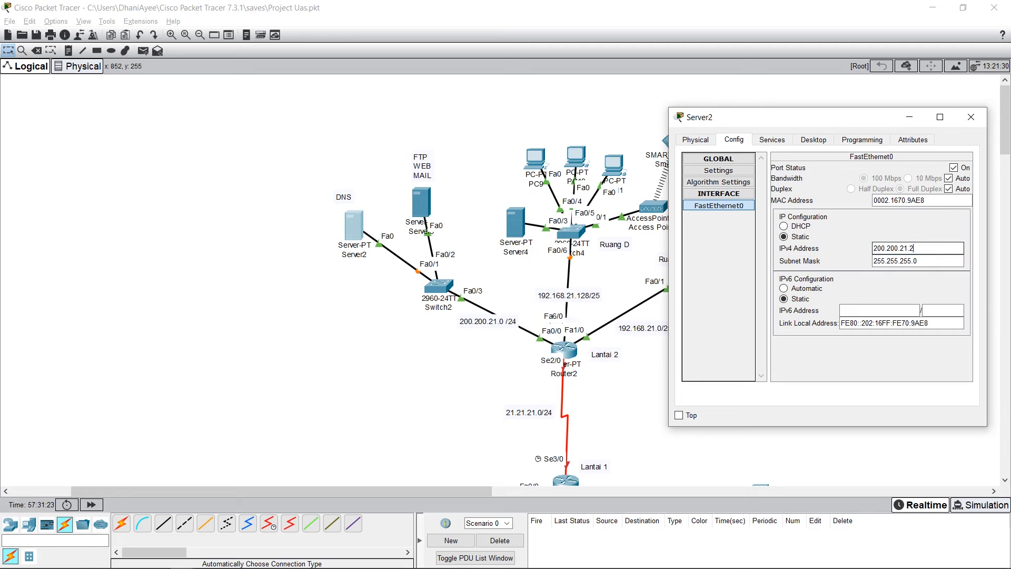
left_click_drag(918, 261, 867, 258)
left_click(863, 261)
left_click(919, 261)
left_click(864, 251)
left_click(864, 259)
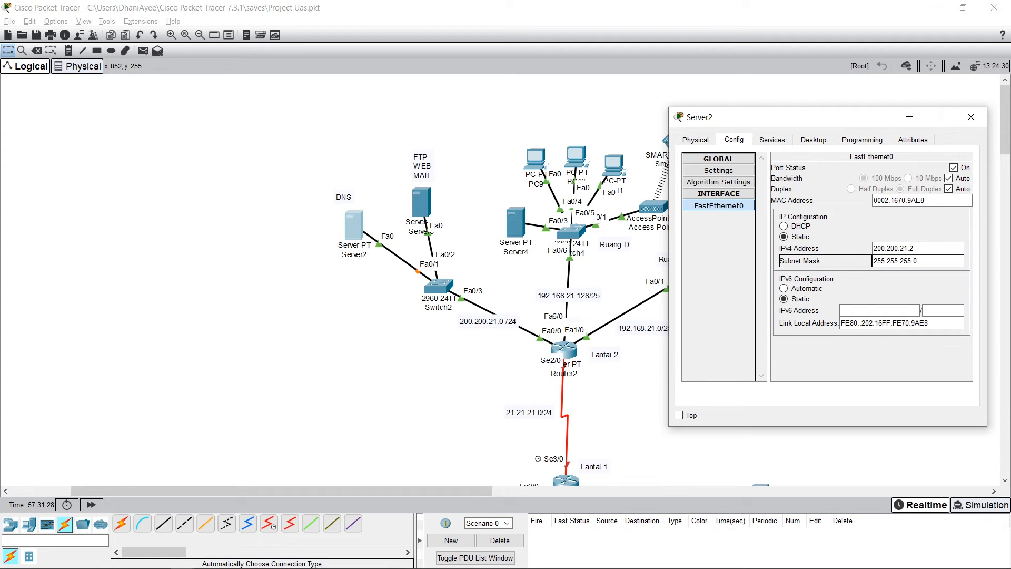
Step: Check the DHCP service status and address pool on Server2, and close the server's window
left_click(772, 140)
left_click(715, 182)
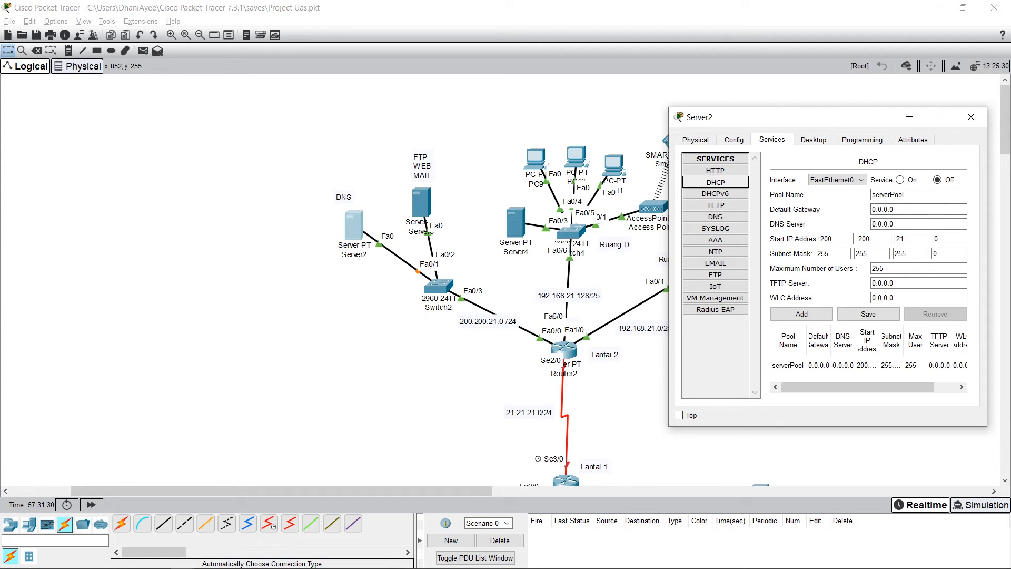
left_click(900, 179)
left_click(899, 180)
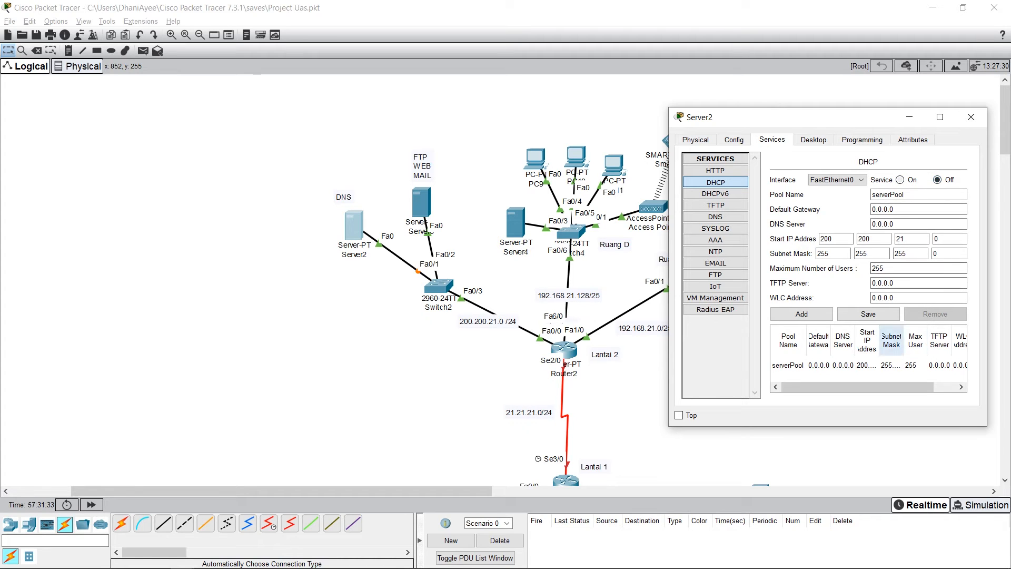
left_click(892, 365)
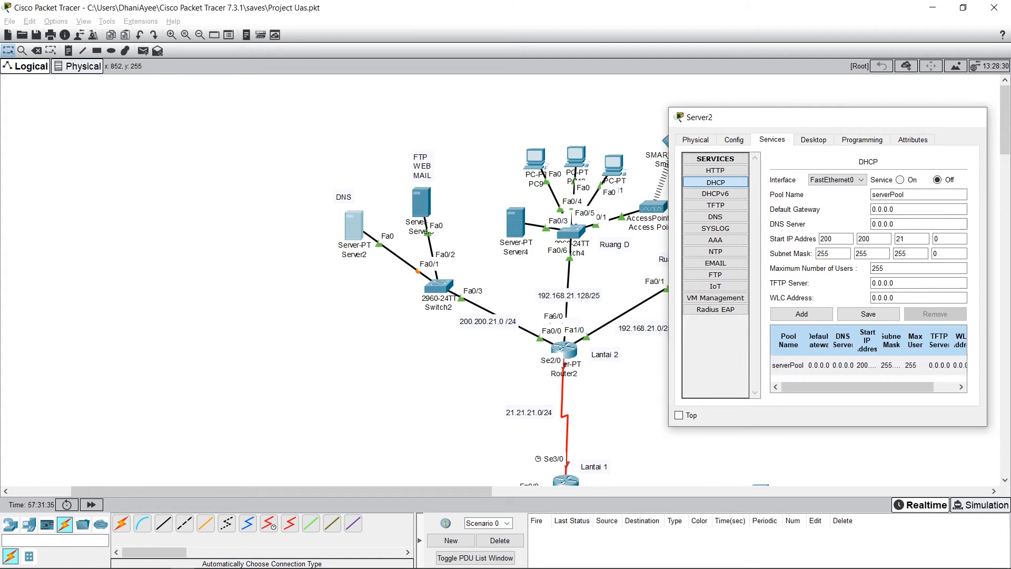
left_click(970, 117)
Step: Check the port status, IPv4 address and subnet mask on the FastEthernet0 interface of Server3, the FTP, web and mail server
left_click(421, 202)
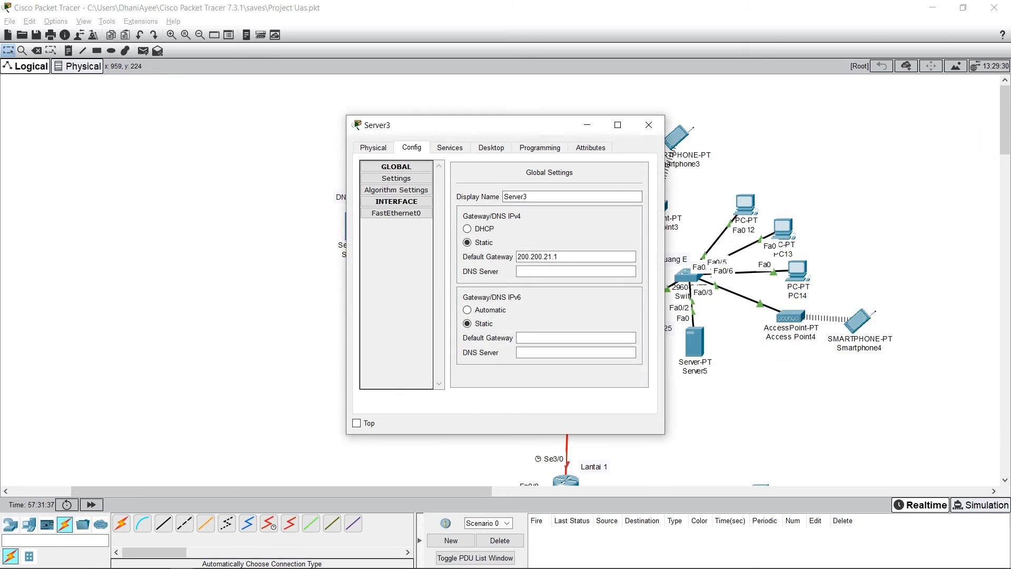
left_click_drag(426, 126, 753, 127)
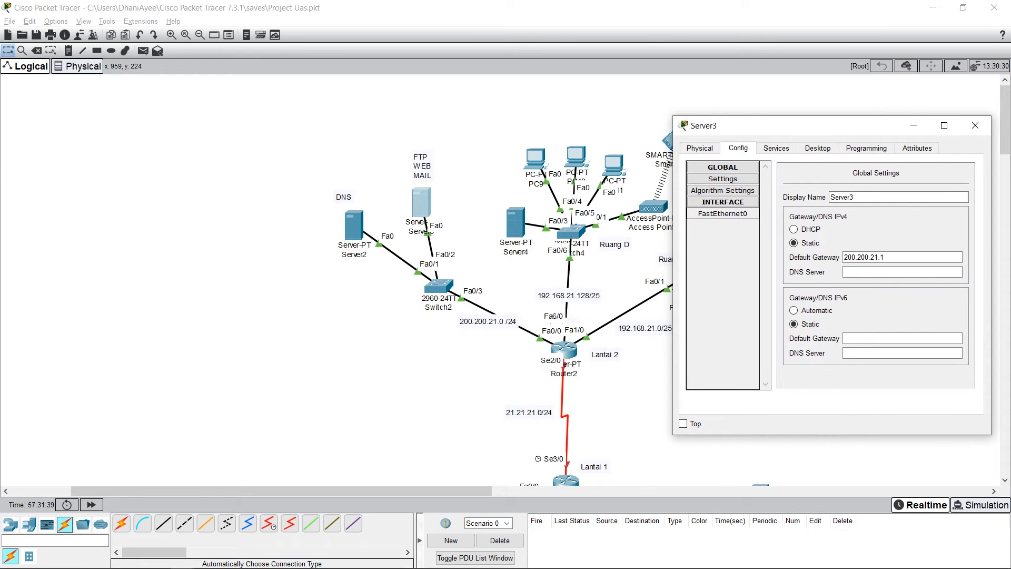
left_click(722, 214)
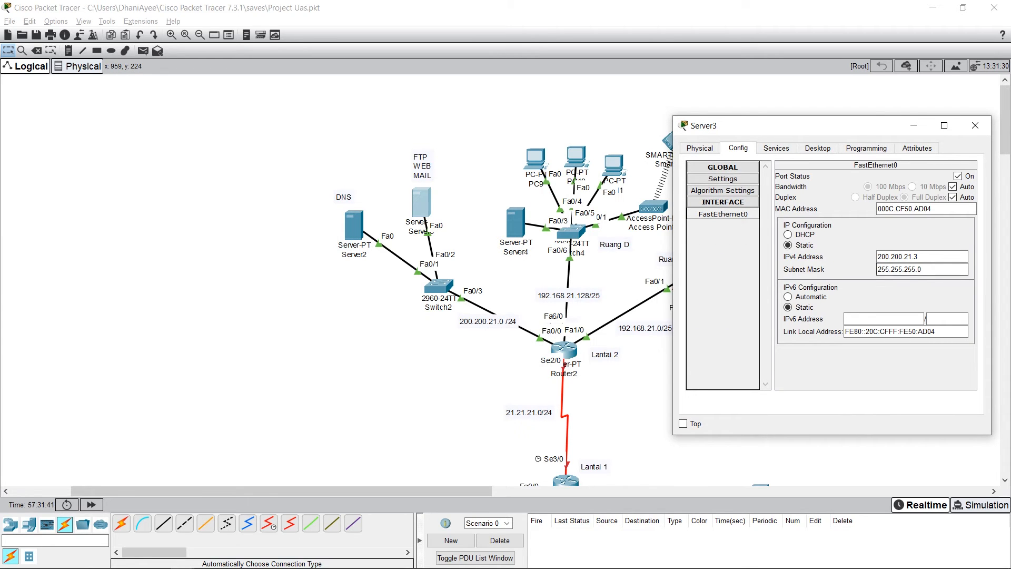
left_click_drag(810, 126, 781, 117)
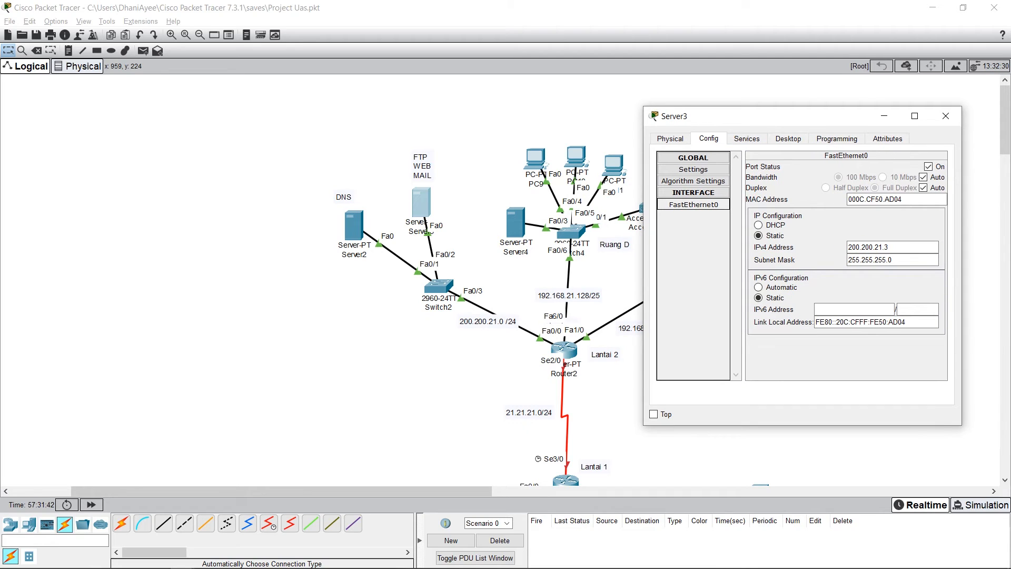
left_click(928, 166)
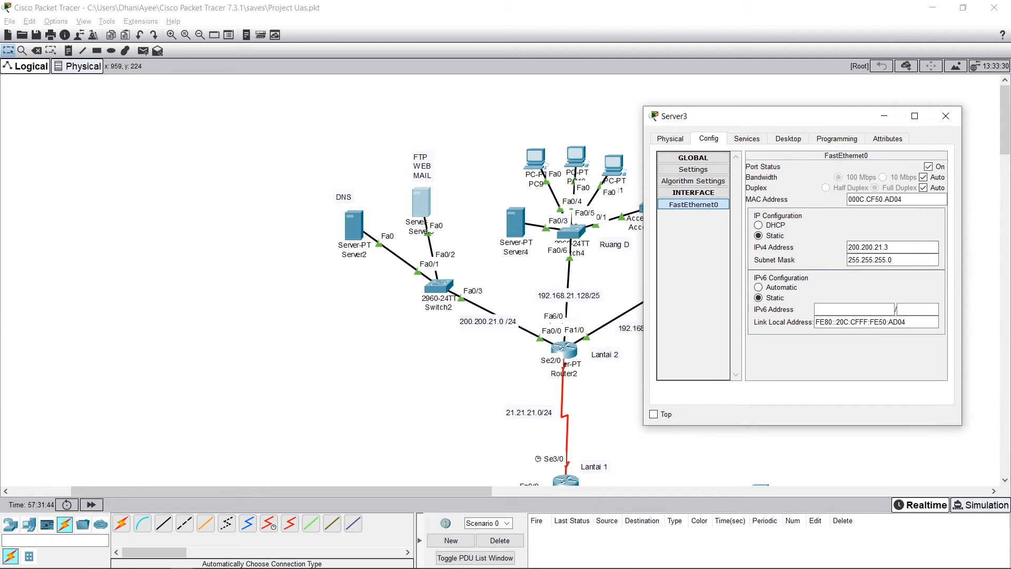
double_click(869, 247)
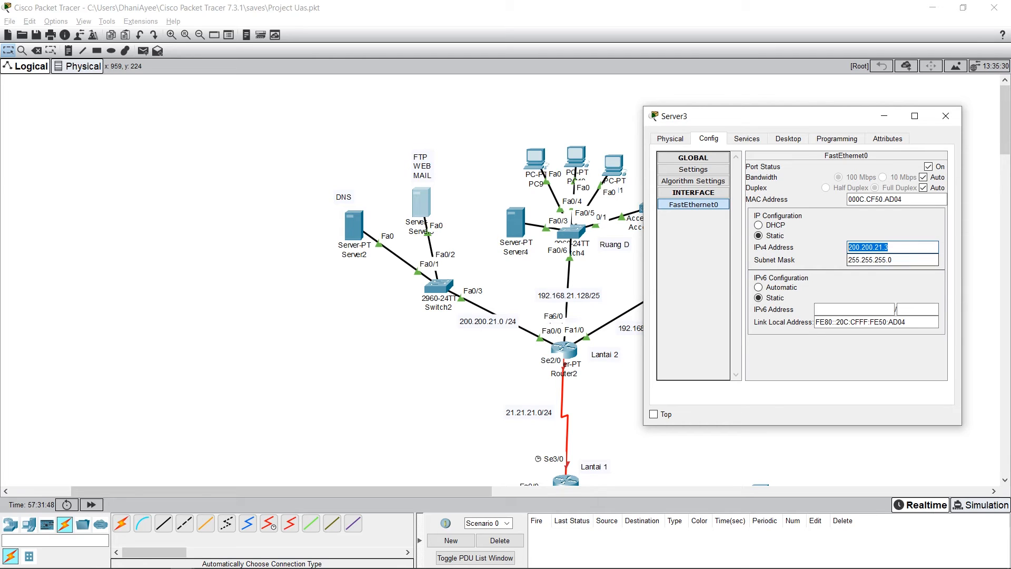
left_click_drag(894, 260, 847, 259)
left_click(821, 247)
left_click(822, 259)
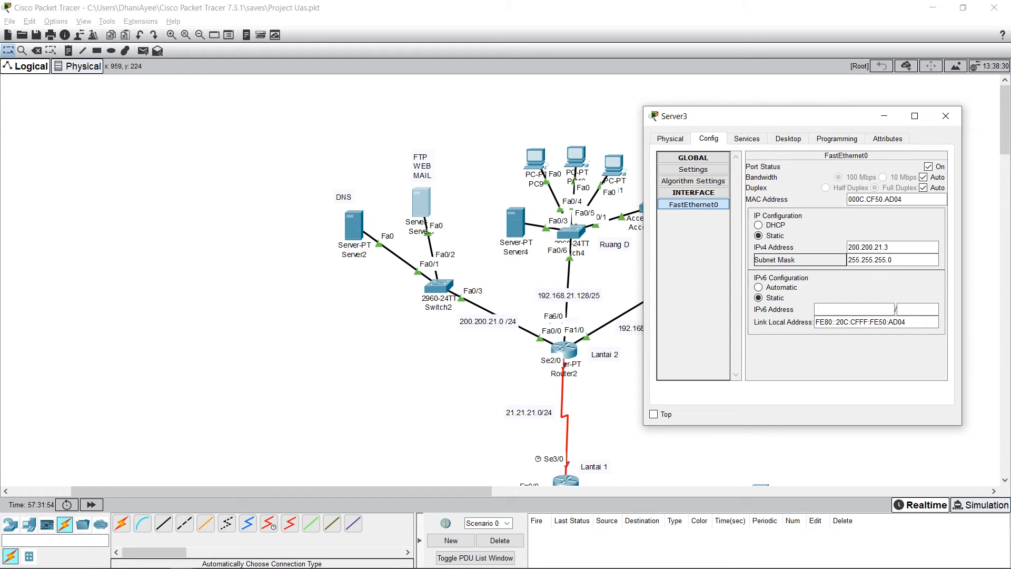
left_click(821, 248)
left_click_drag(894, 259, 847, 260)
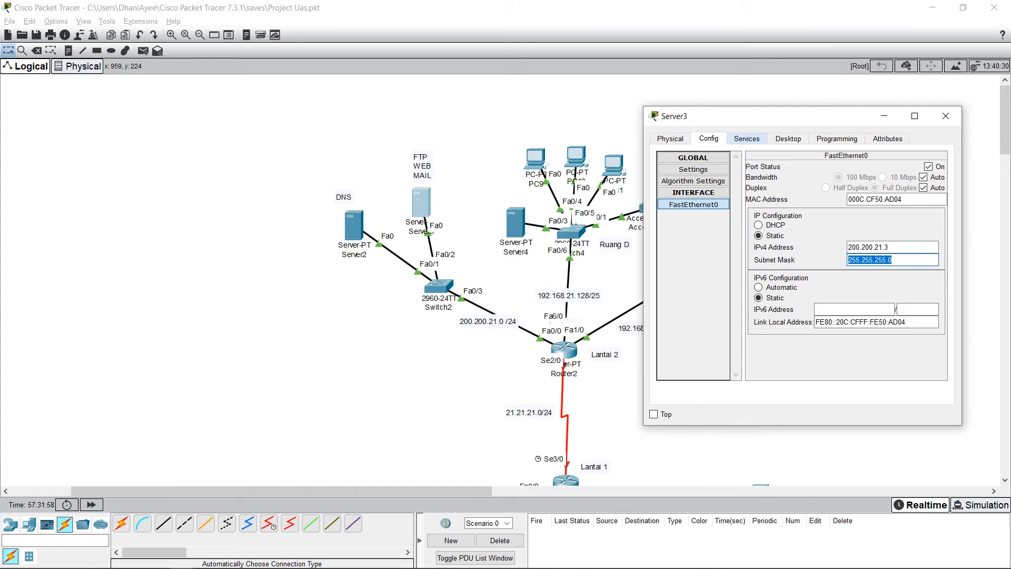
Step: Check the DHCP service status and address pool on Server3, and close the server's window
left_click(746, 139)
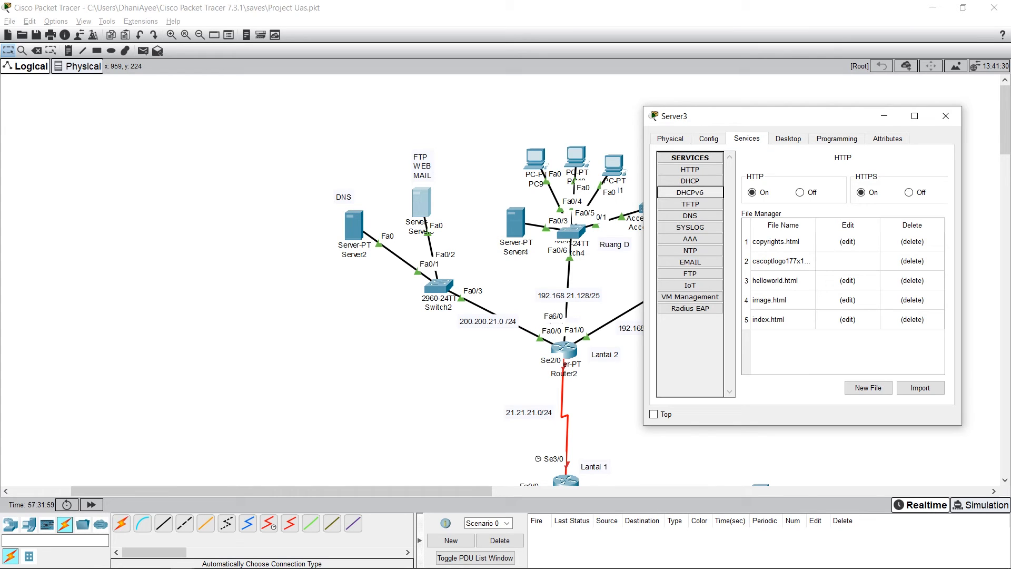
left_click(690, 181)
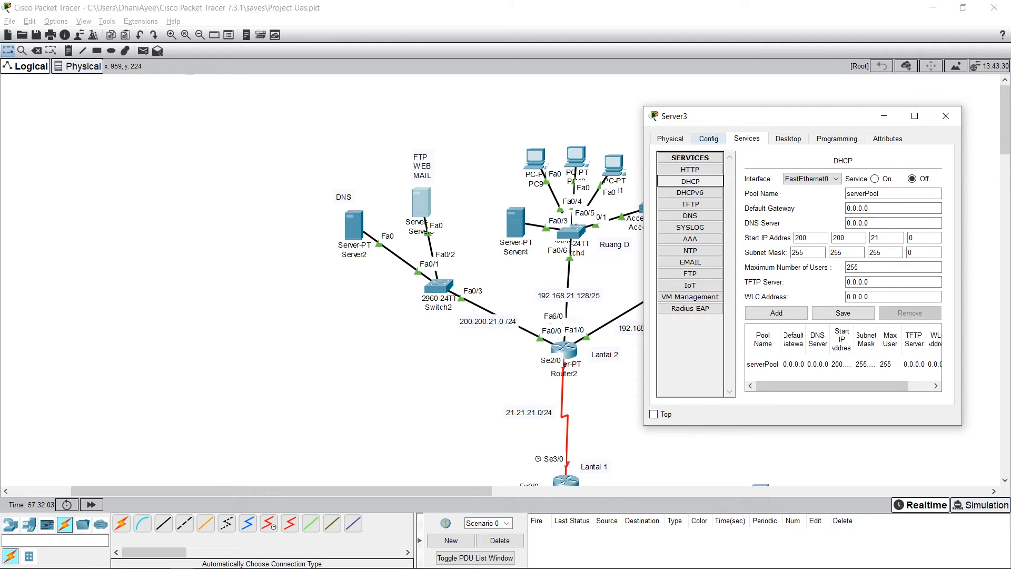
left_click(708, 139)
left_click(946, 116)
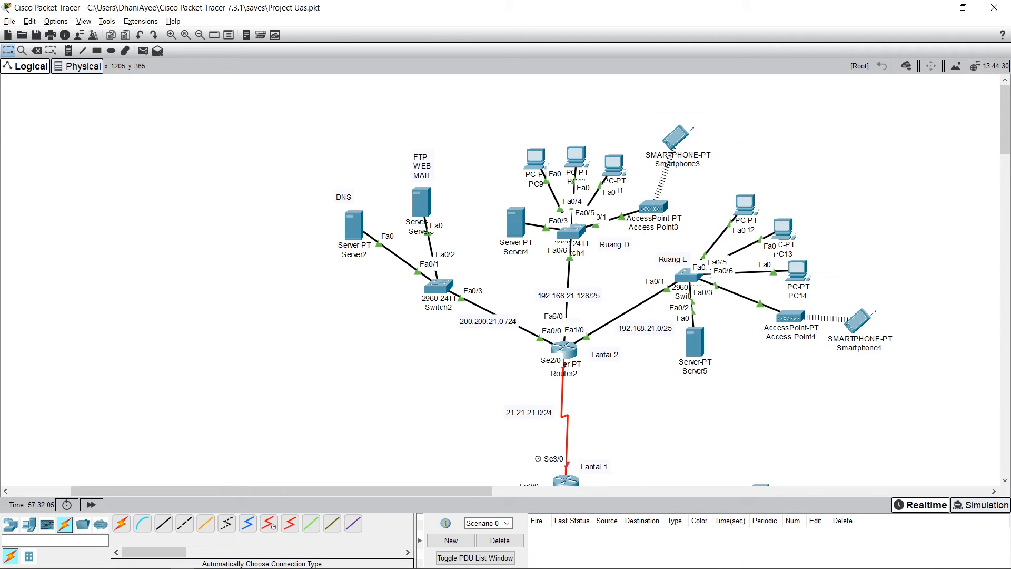
Step: Switch the port status of Server4's FastEthernet0 off and back on, and check its IPv4 address and subnet mask
mouse_move(515, 221)
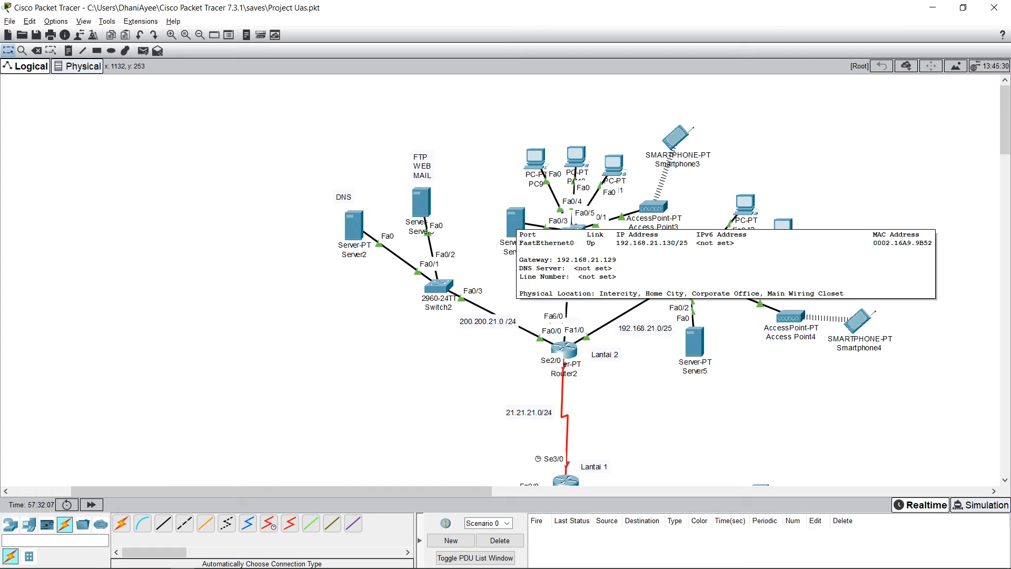
left_click_drag(613, 245, 610, 242)
left_click(515, 222)
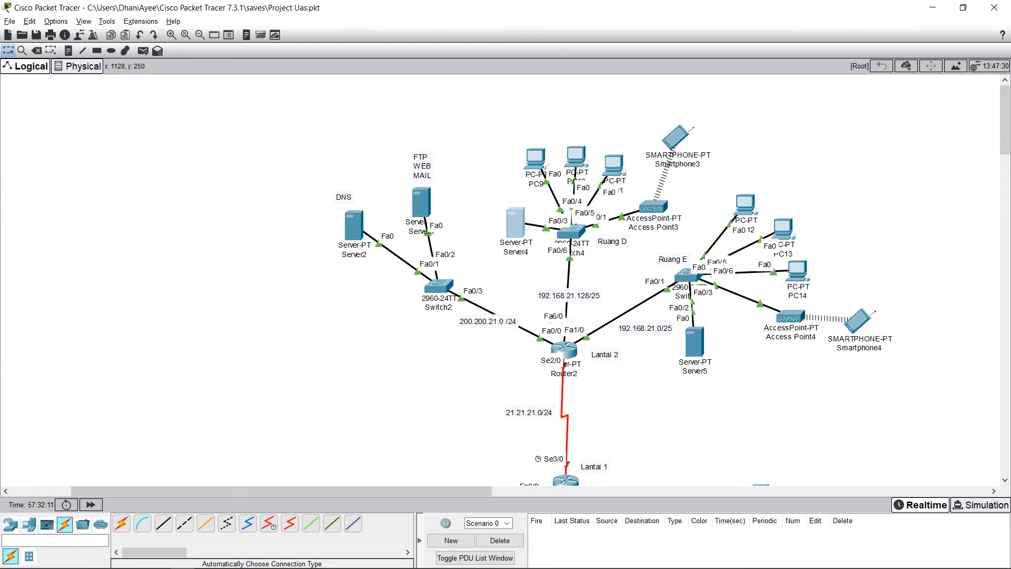
left_click_drag(467, 124, 757, 133)
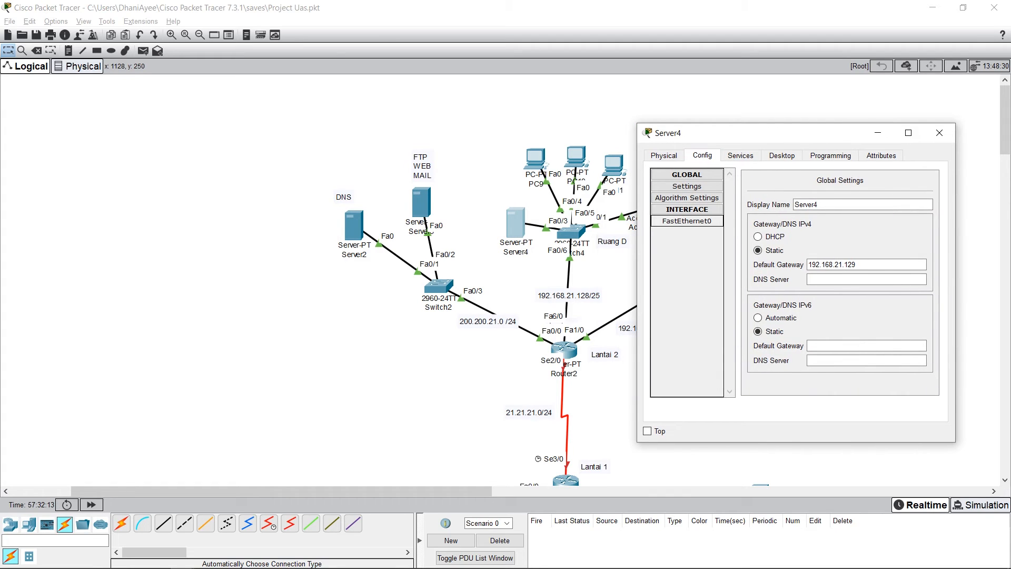
left_click(686, 220)
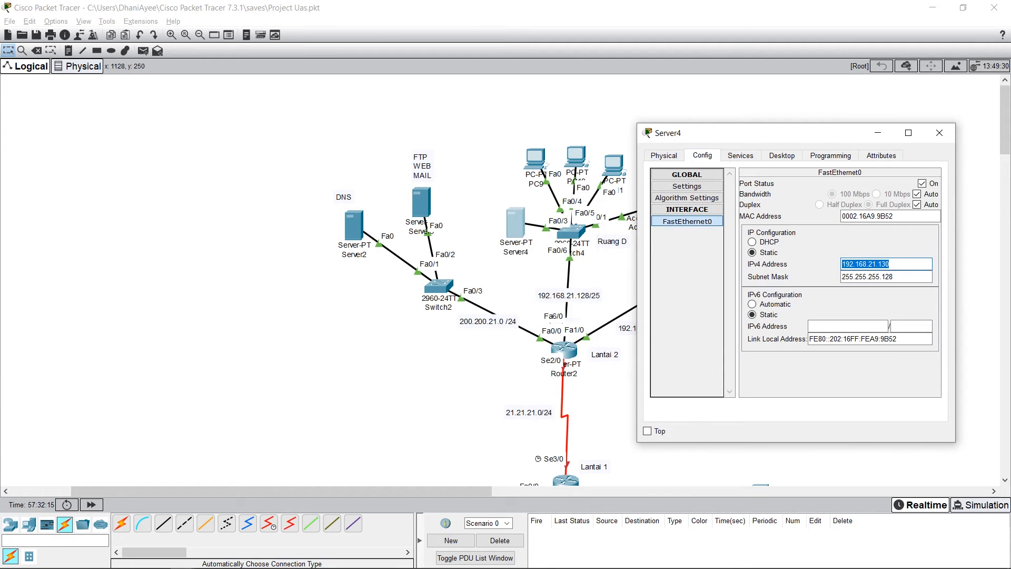
left_click_drag(737, 133, 792, 122)
left_click(976, 172)
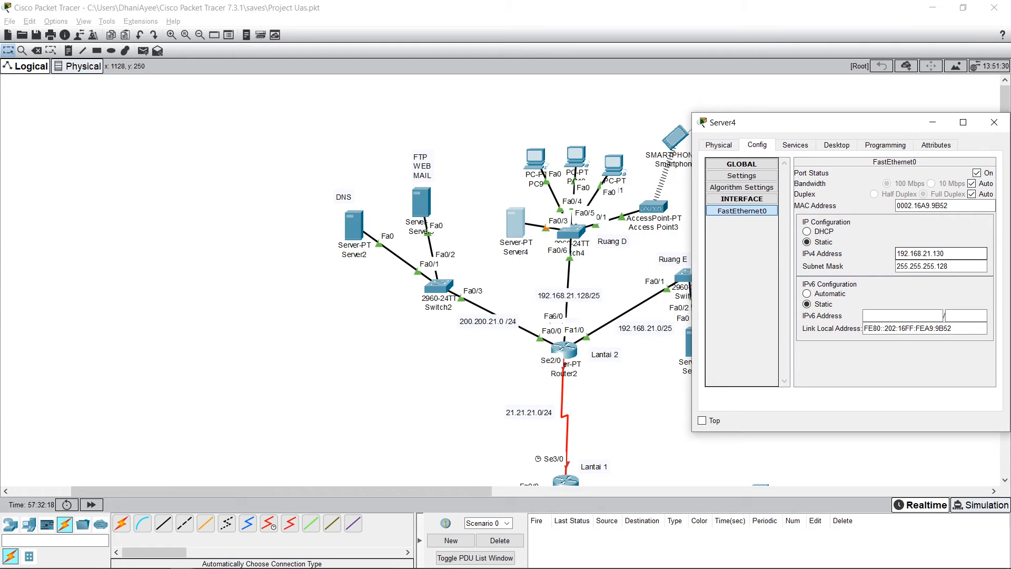
left_click_drag(945, 254, 893, 267)
Step: Review the default gateway, start address and maximum users of Server4's DHCP pool, and save the pool
left_click(795, 145)
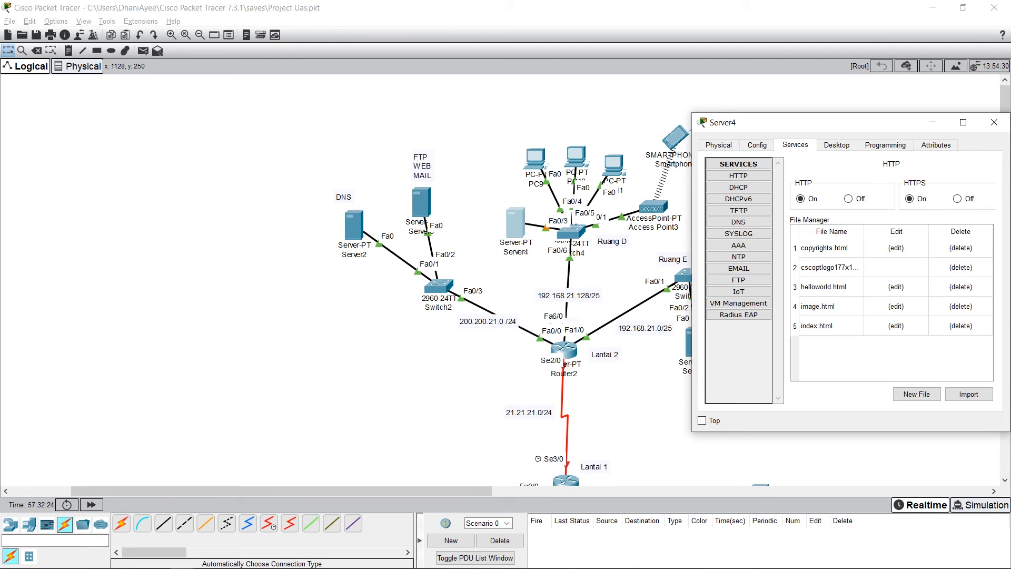
left_click(738, 187)
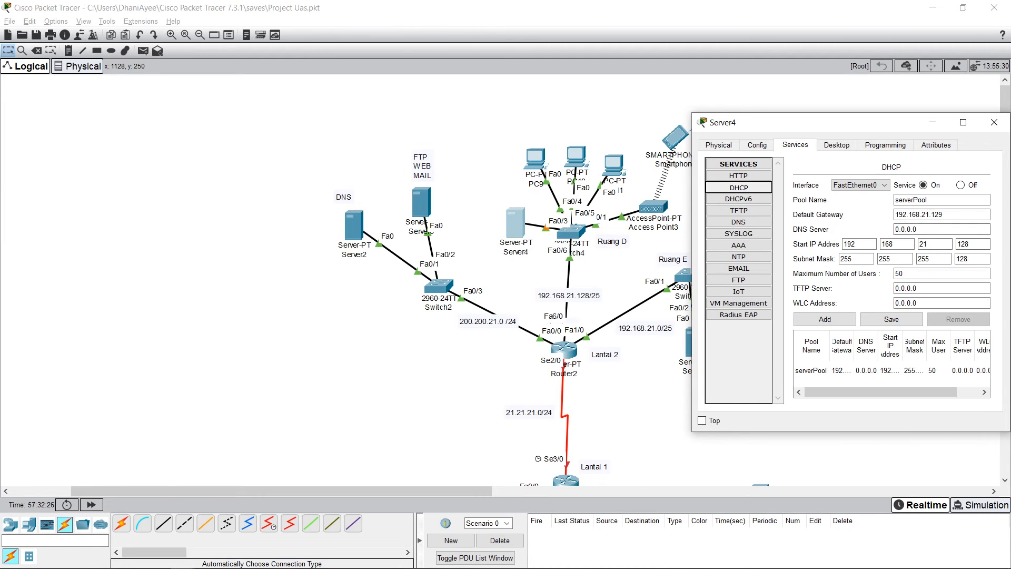
left_click_drag(944, 214, 893, 214)
left_click_drag(970, 244, 908, 245)
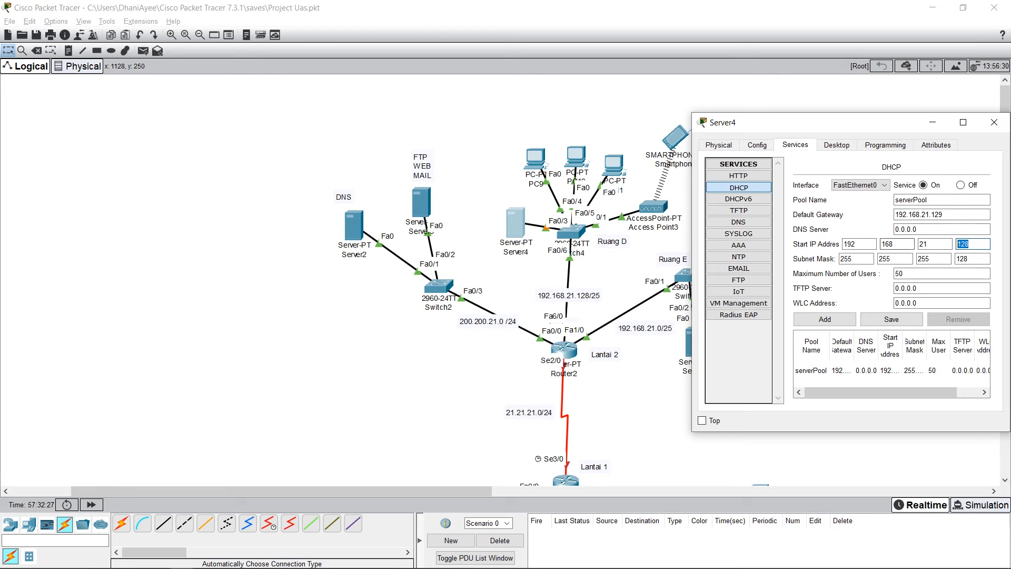
left_click(890, 371)
left_click(935, 273)
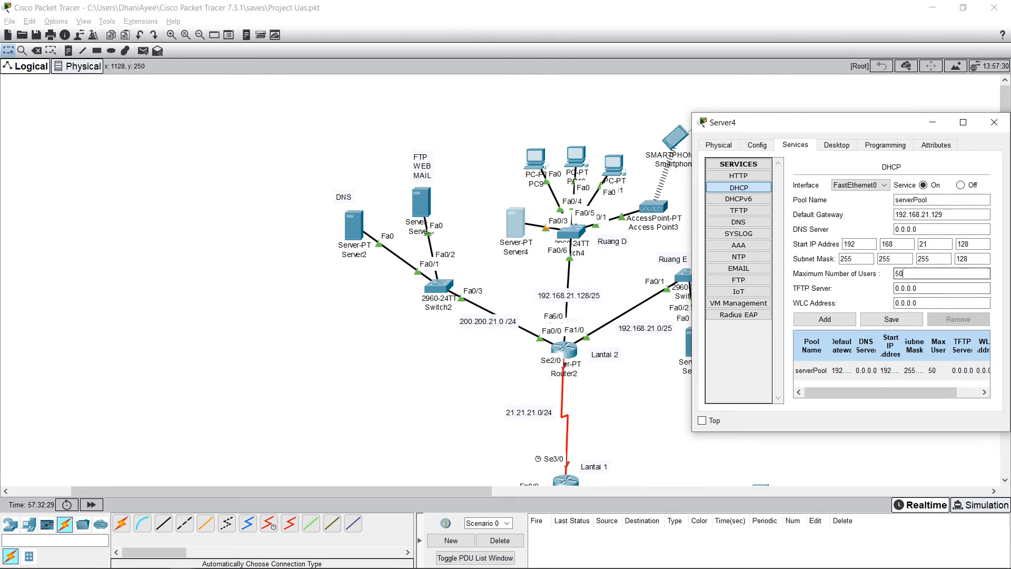
left_click(891, 319)
left_click(994, 123)
Step: Check the IPv4 address and subnet mask on PC9's FastEthernet0 interface, and close the PC's window
left_click(535, 158)
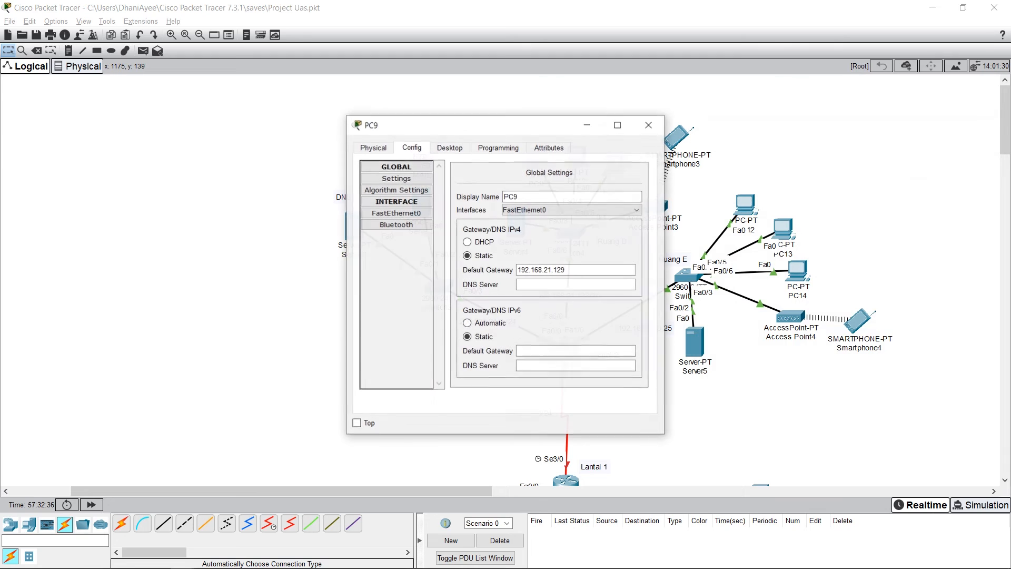
left_click_drag(519, 125, 781, 109)
left_click(795, 216)
left_click(795, 205)
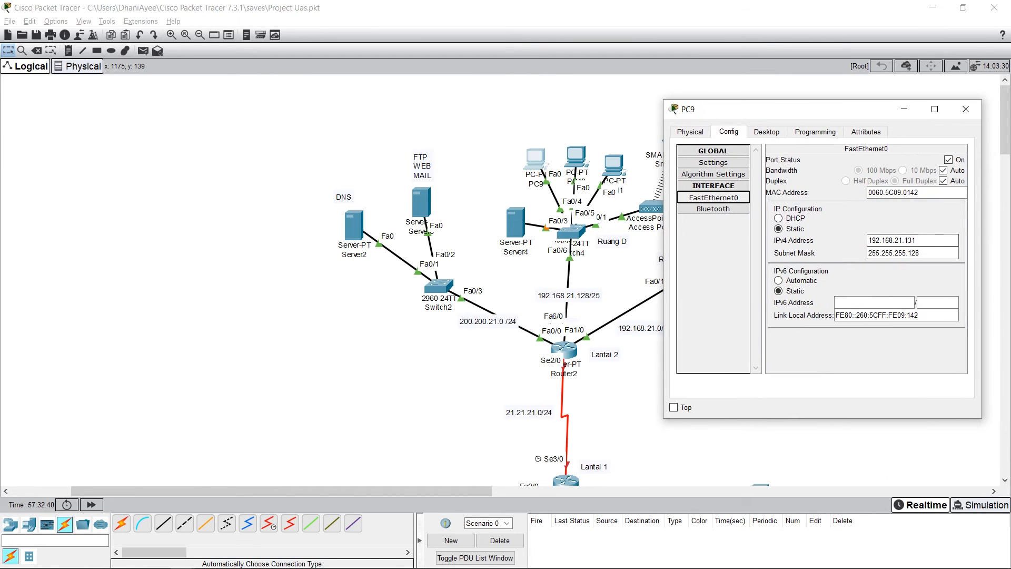
double_click(895, 240)
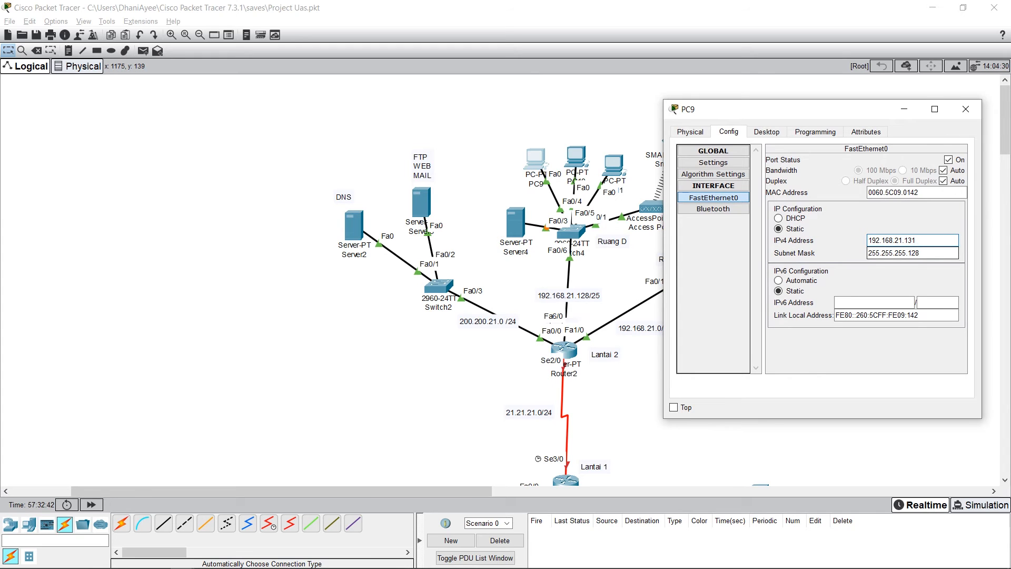
key("Tab")
left_click(966, 109)
Step: Check the IPv4 address and subnet mask on PC11's FastEthernet0 interface
left_click(614, 164)
left_click_drag(473, 125, 771, 112)
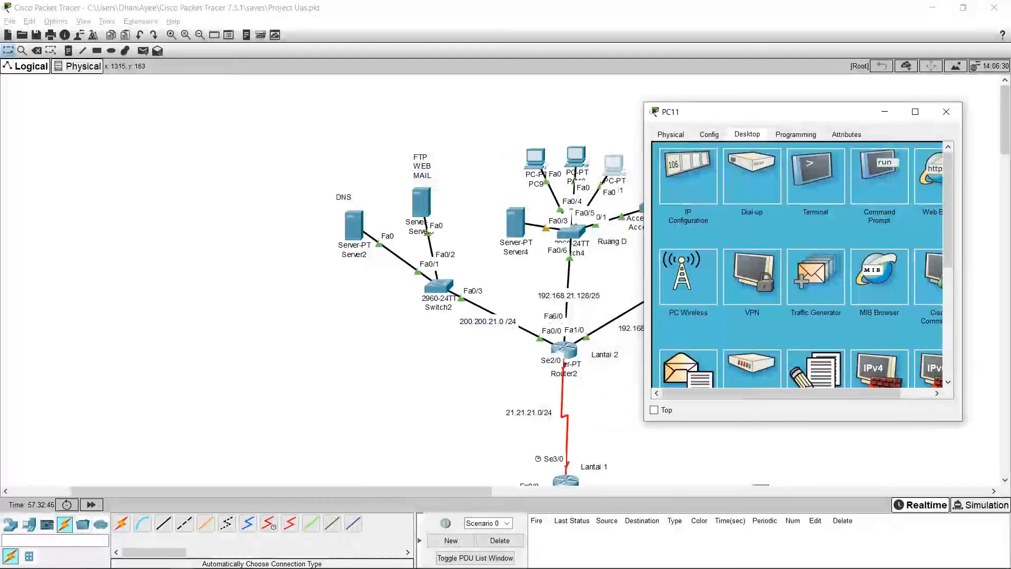
left_click(708, 134)
left_click(694, 200)
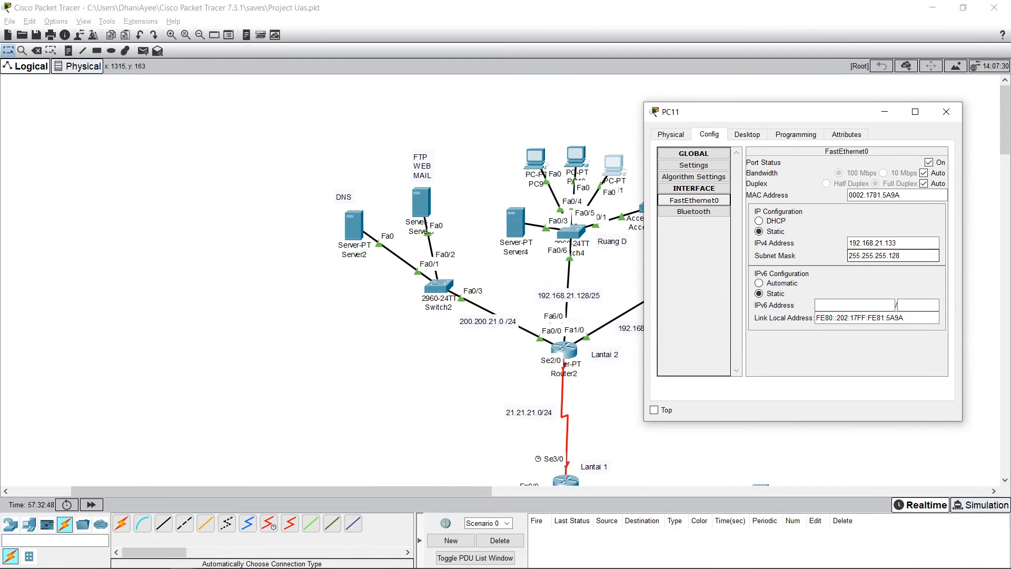
key("Tab")
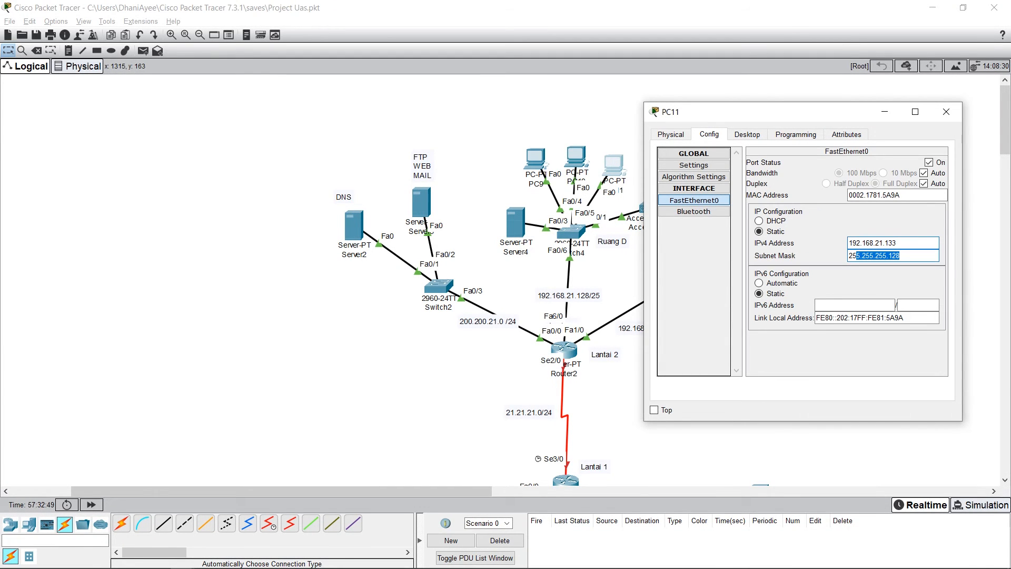
Step: Check the IPv4 address, subnet mask and default gateway in PC11's IP configuration, and close the PC's window
left_click(747, 135)
left_click_drag(752, 112, 795, 105)
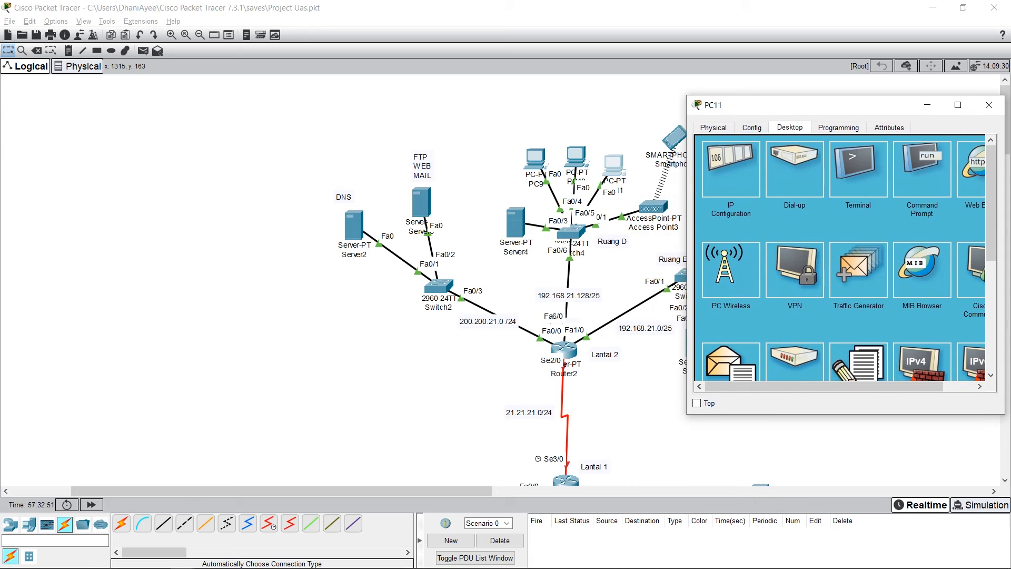
left_click(729, 166)
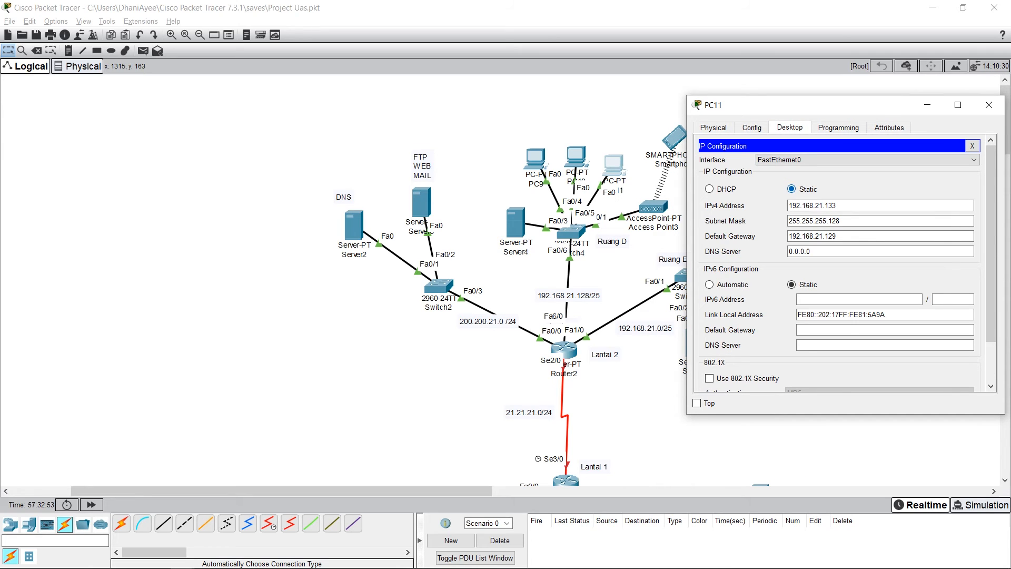
double_click(821, 206)
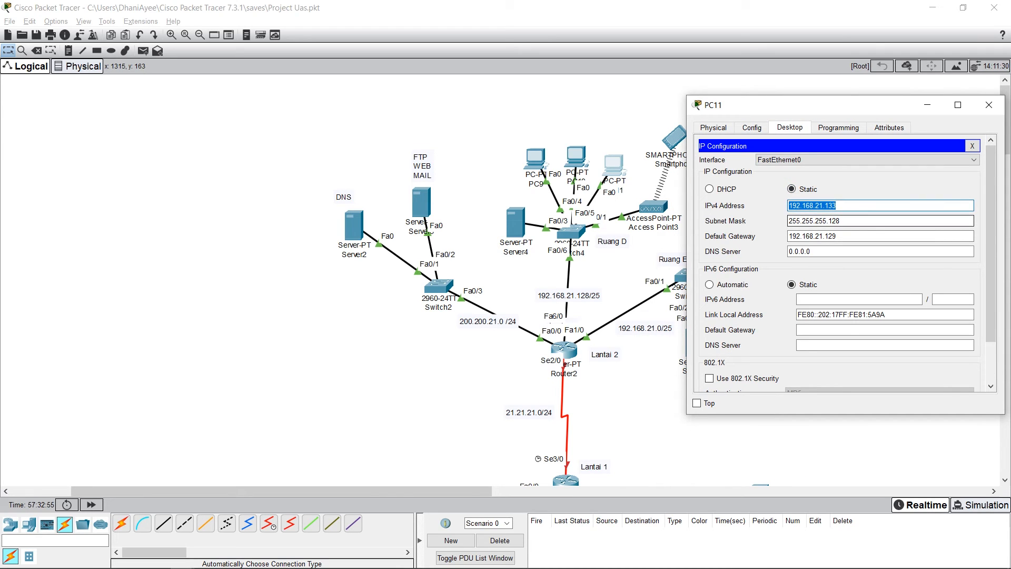
key("Tab")
key("Tab")
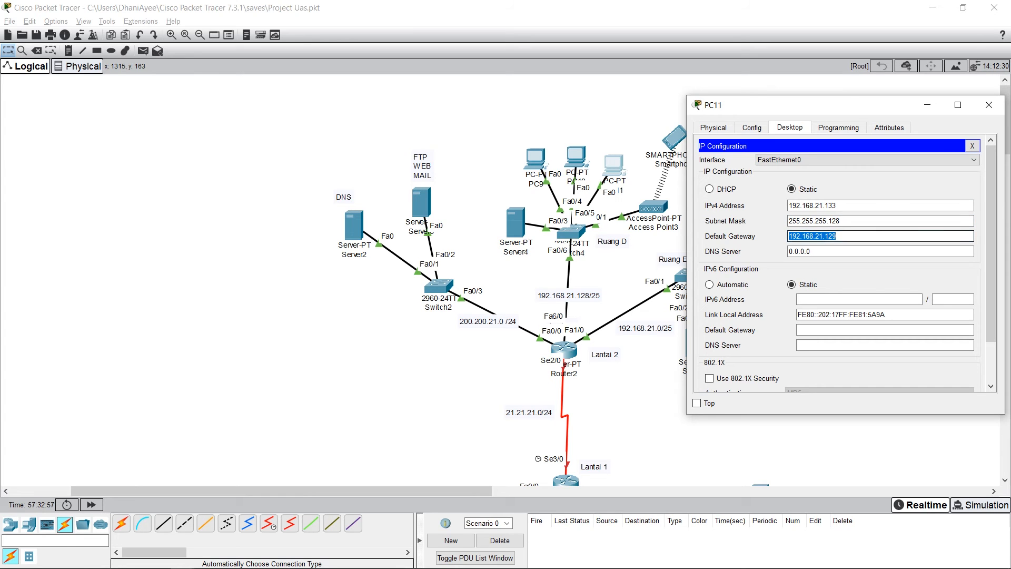
left_click(989, 104)
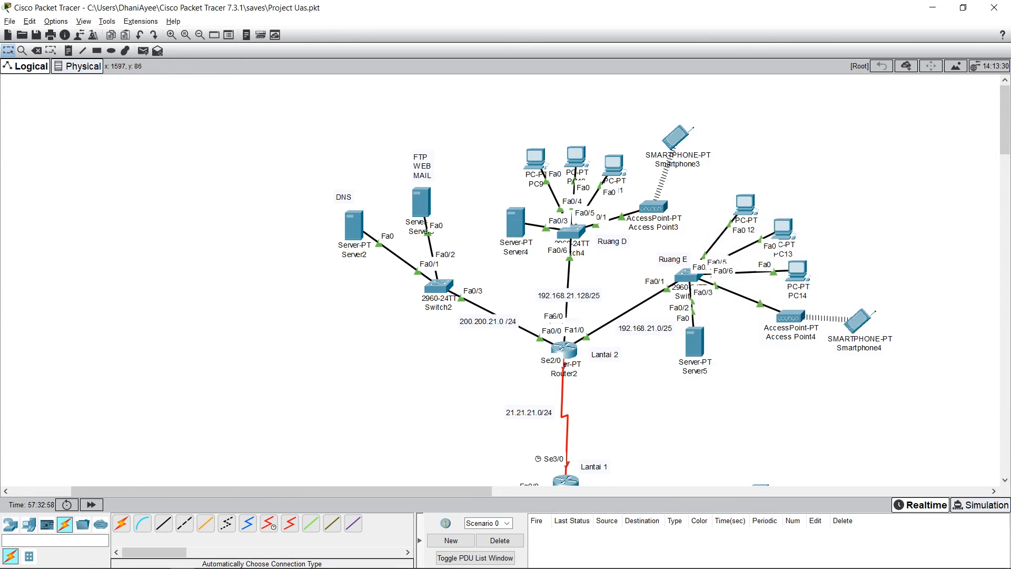
Step: Review the SSID and WPA2-PSK pass phrase on Port 1 of Access Point3, and close its window
left_click(653, 207)
left_click_drag(421, 129, 245, 129)
left_click(204, 217)
left_click(204, 205)
left_click(204, 218)
left_click(416, 192)
key("Tab")
key("Tab")
key("Tab")
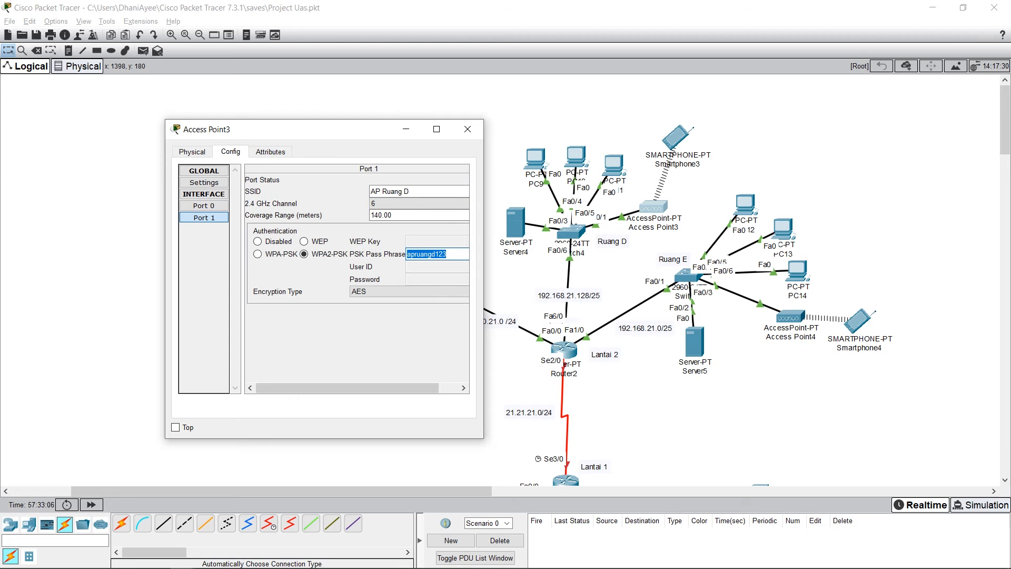
left_click(270, 152)
left_click(231, 151)
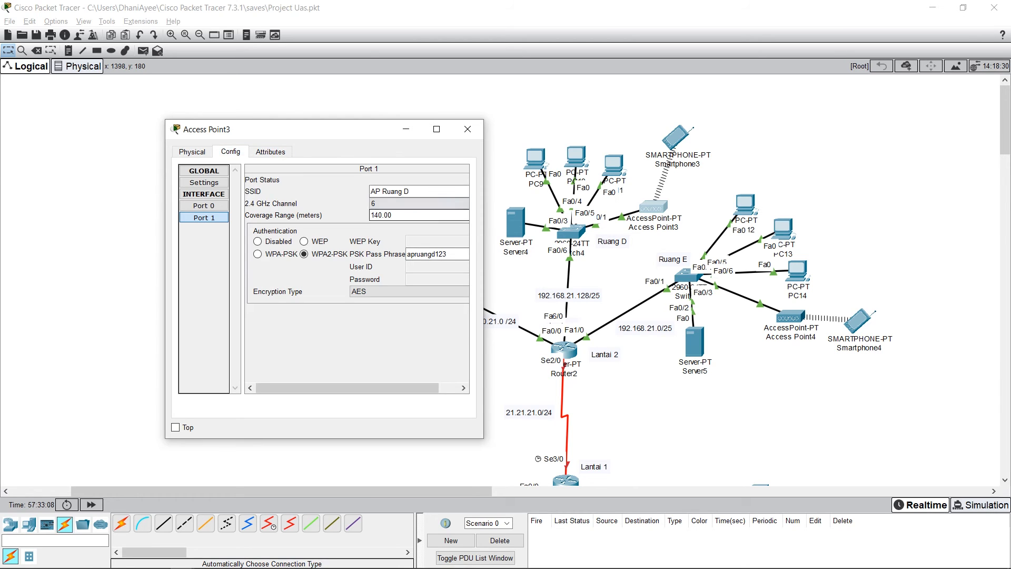
left_click(468, 129)
Step: Check the SSID and WPA2-PSK pass phrase on Smartphone3's Wireless0 interface
left_click(675, 143)
left_click_drag(474, 125, 258, 108)
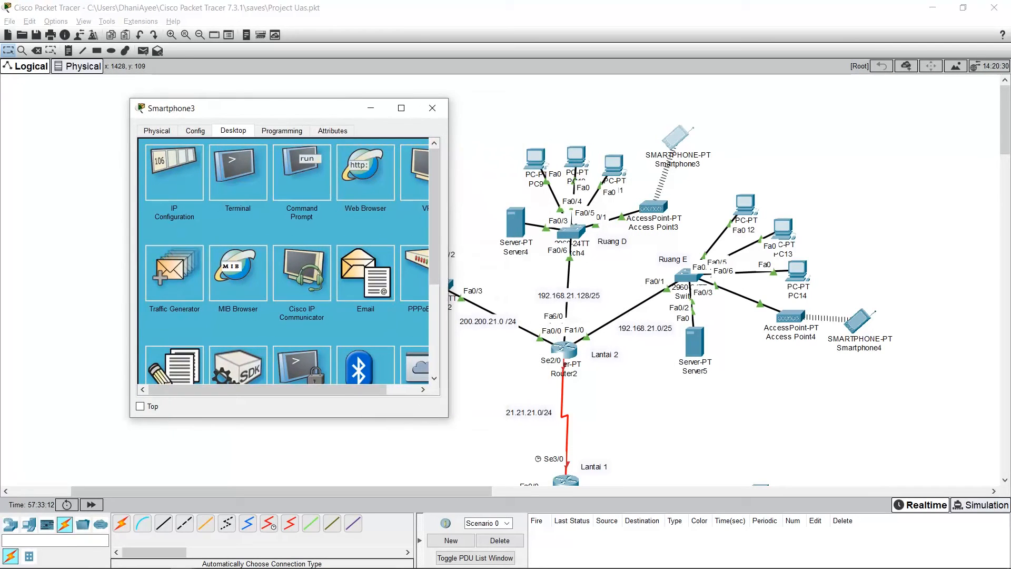
left_click(194, 130)
left_click(180, 196)
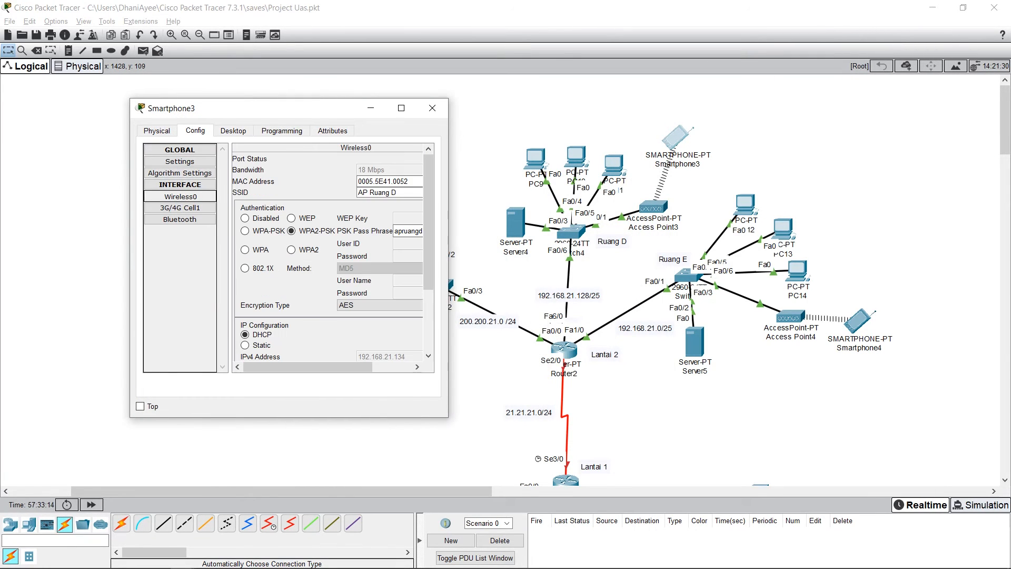
left_click_drag(398, 192, 357, 192)
left_click(405, 192)
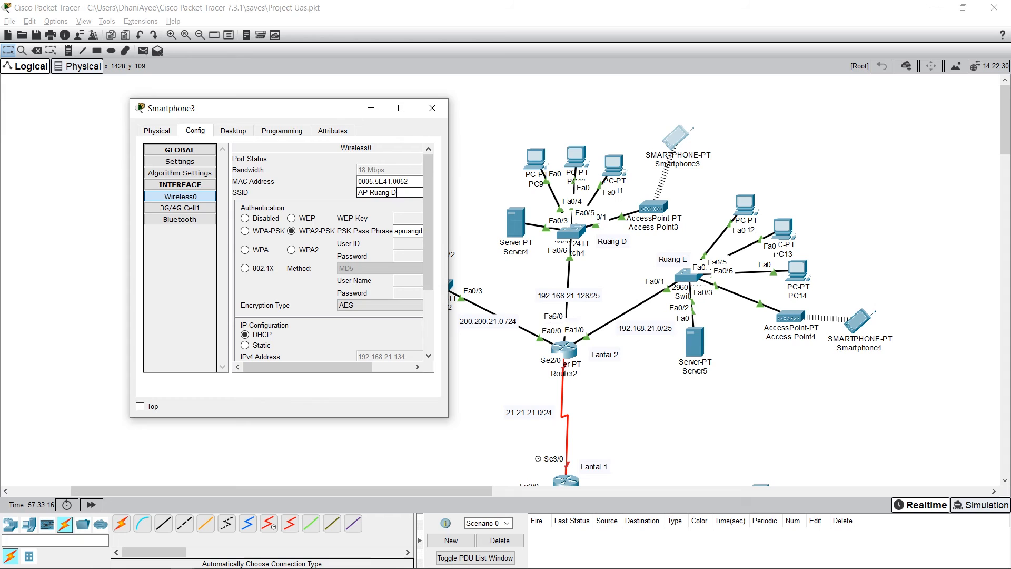
left_click(404, 192)
left_click_drag(337, 367, 369, 367)
left_click_drag(394, 230, 347, 231)
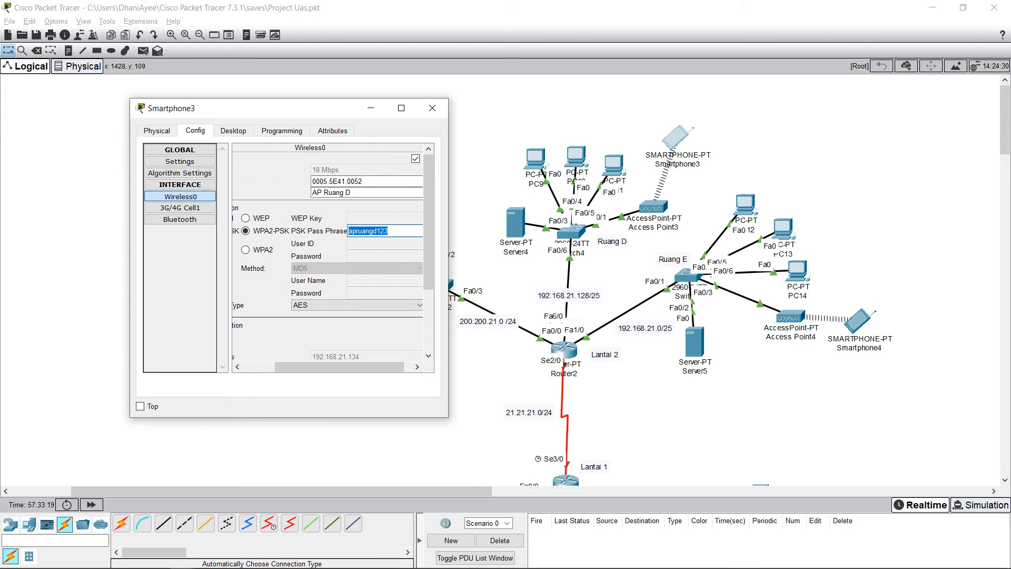
left_click(348, 231)
Step: Switch Smartphone3's IPv4 configuration to static and back to DHCP to request its address again
left_click(232, 131)
left_click(174, 172)
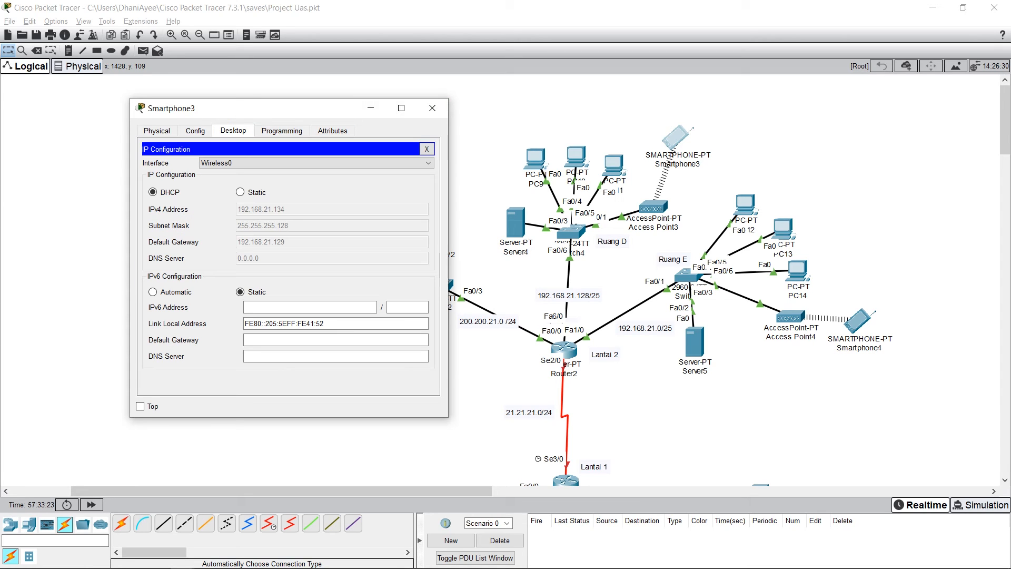
left_click(240, 192)
left_click(153, 192)
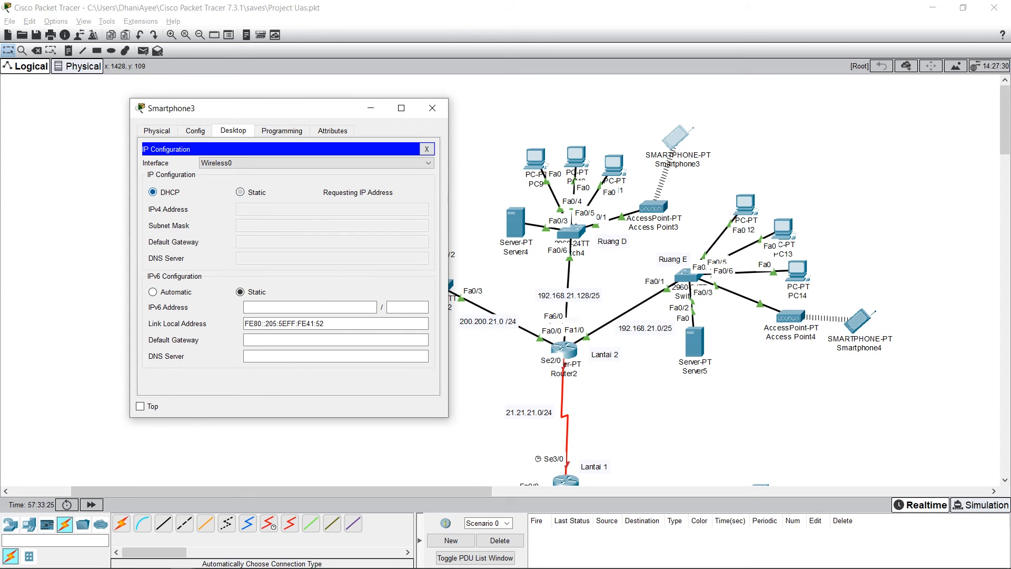
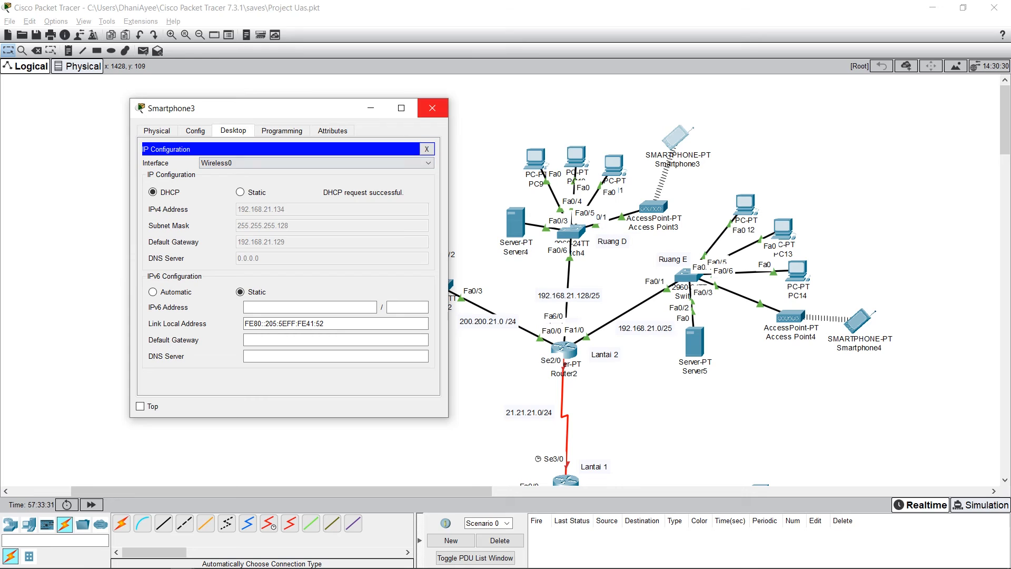
Step: Close Smartphone3's window and shift the Ruang E label slightly on the canvas
left_click(431, 107)
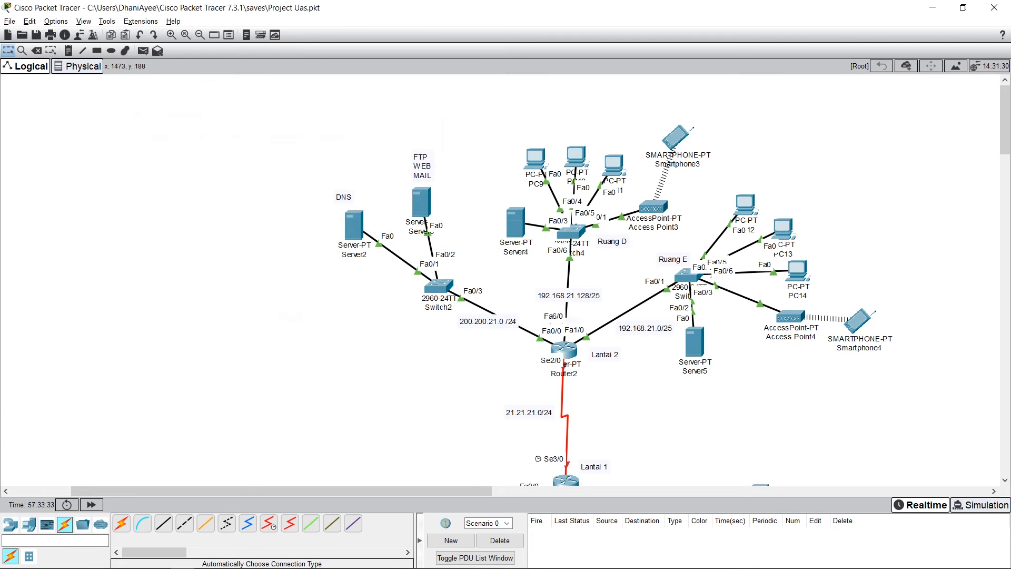
left_click_drag(893, 378, 666, 194)
left_click(700, 148)
left_click_drag(676, 258, 667, 255)
Step: Check the port status, IPv4 address and subnet mask on Server5's FastEthernet0 interface
left_click(694, 342)
left_click(412, 148)
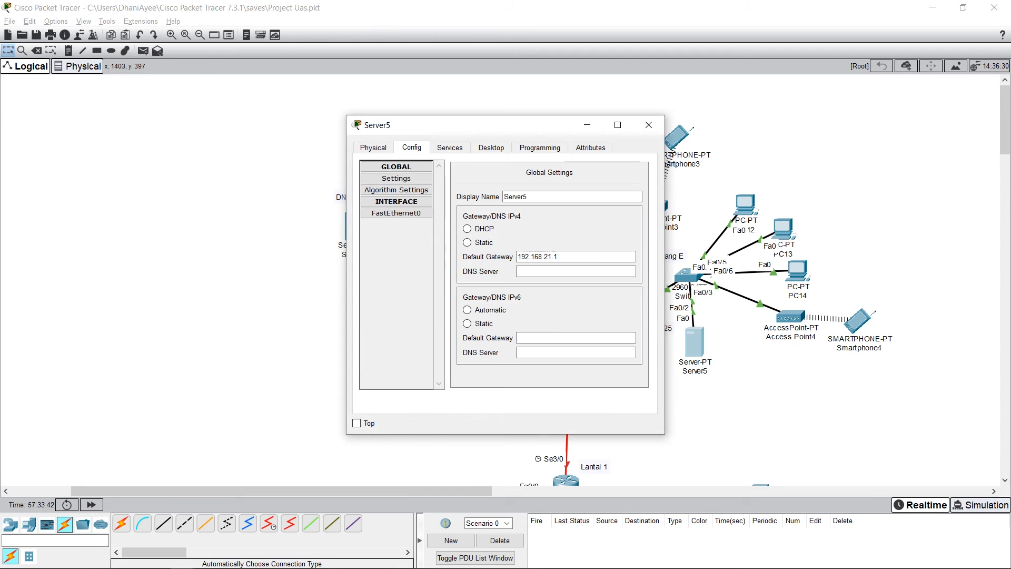
left_click(396, 213)
left_click_drag(465, 125, 383, 114)
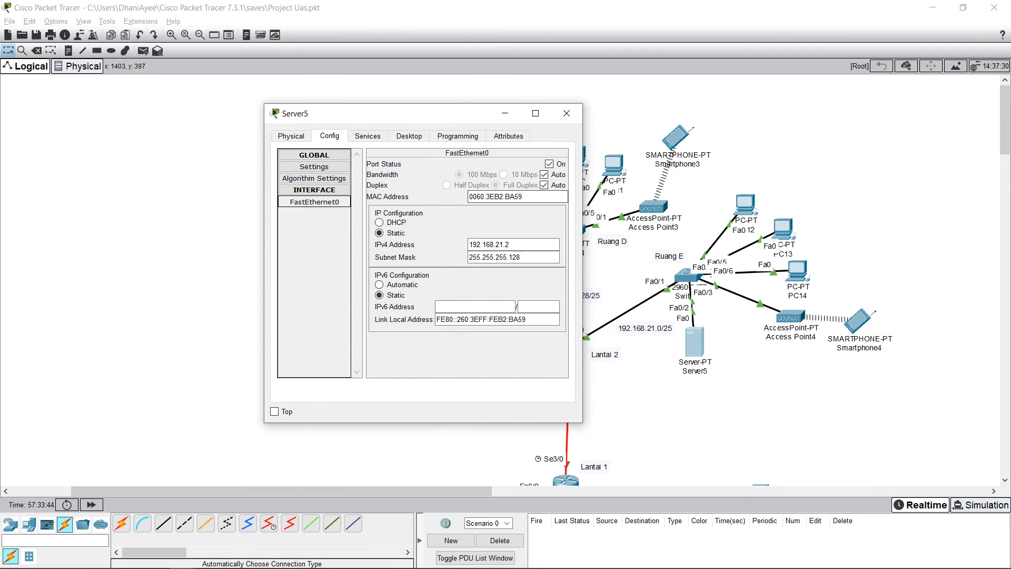
left_click(549, 163)
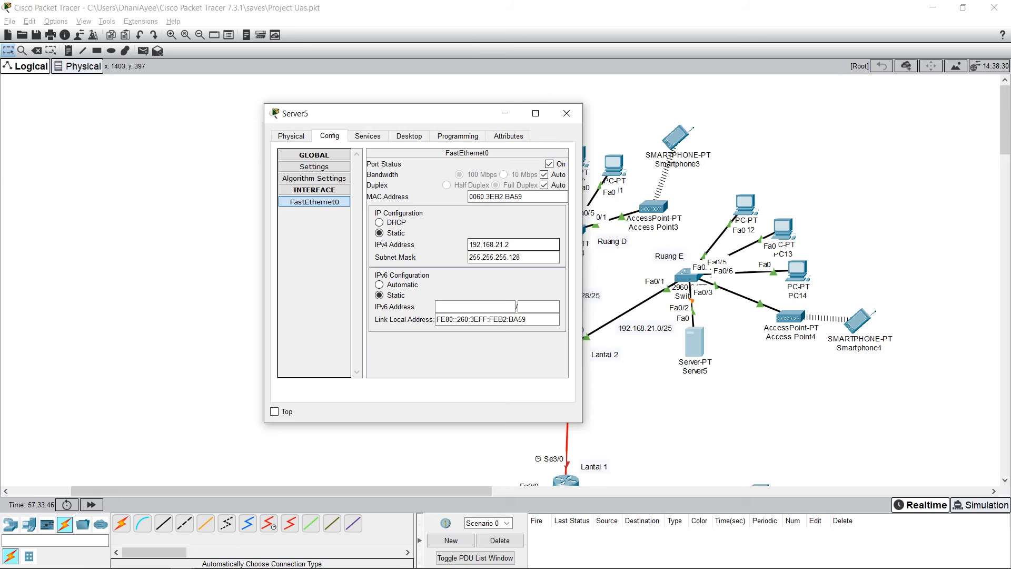
double_click(511, 244)
left_click(511, 244)
left_click_drag(522, 257, 468, 257)
left_click(532, 257)
left_click(532, 257)
Step: Switch Server5's DHCP service off and back on
left_click(367, 136)
left_click(311, 178)
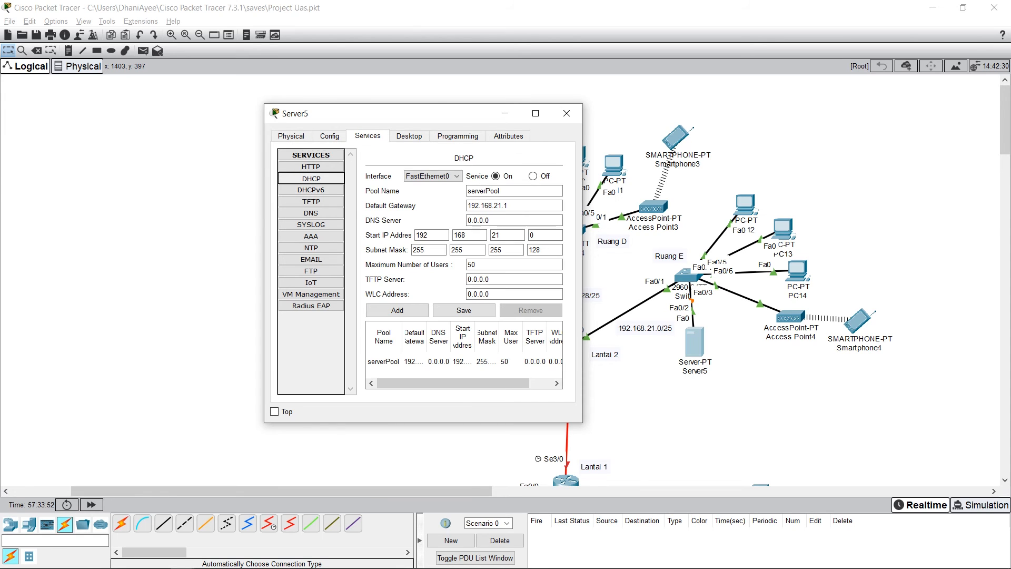
left_click(533, 176)
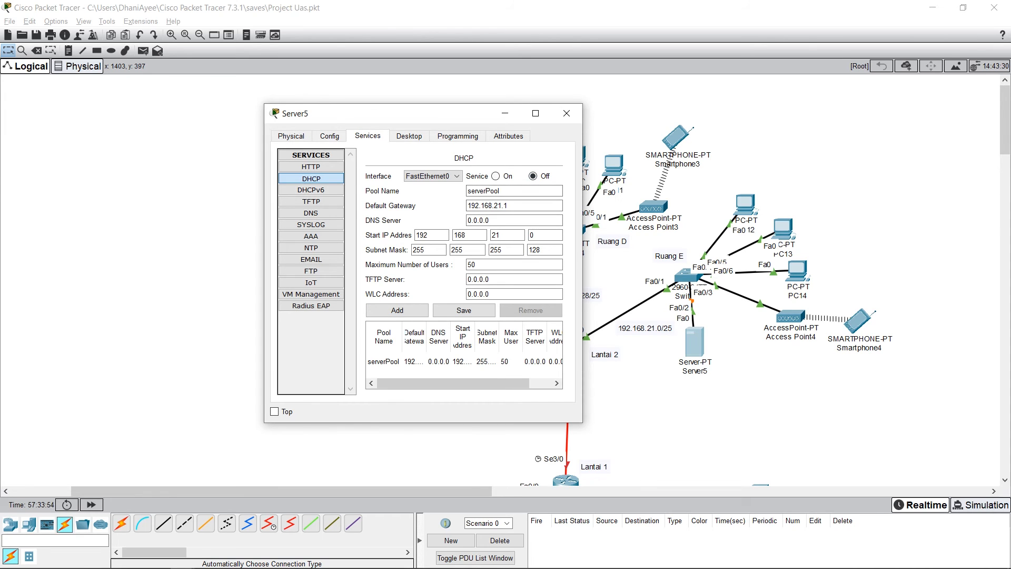
left_click(495, 175)
Step: Review the default gateway, start IP address and maximum number of users in Server5's DHCP pool serverPool
double_click(503, 206)
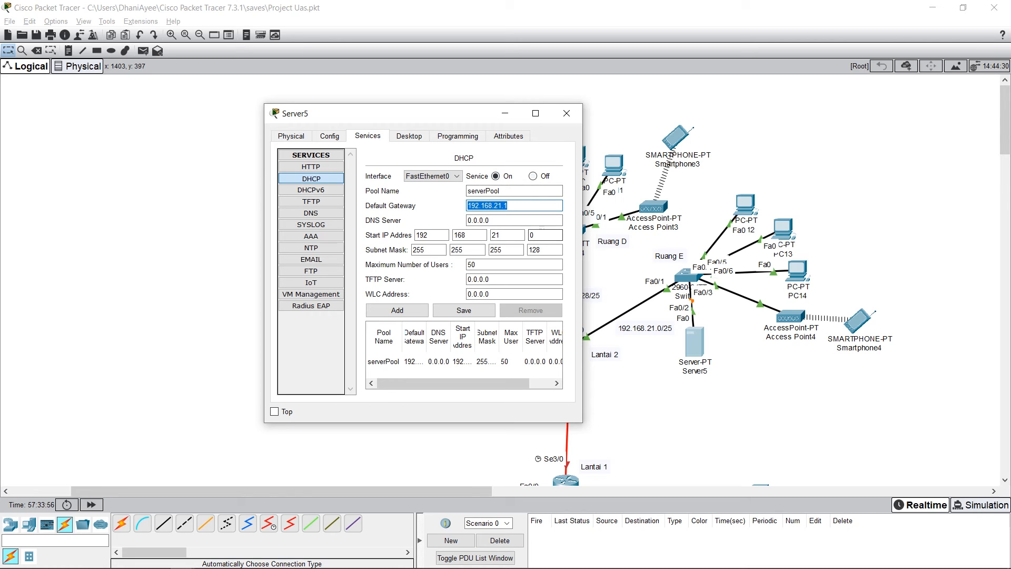
left_click(474, 362)
left_click_drag(514, 206, 465, 205)
left_click_drag(537, 235, 520, 235)
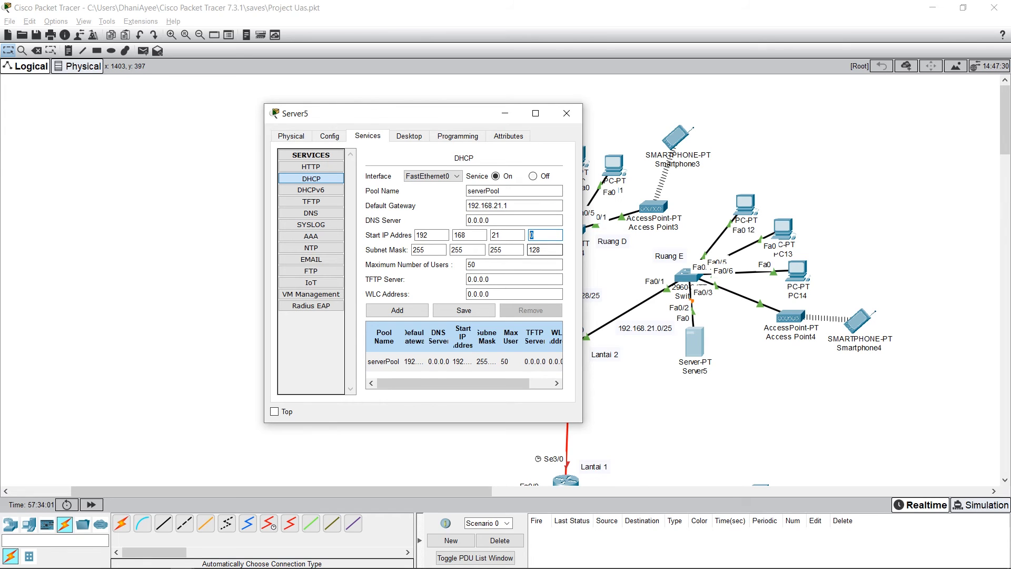
left_click_drag(479, 265, 463, 264)
left_click(457, 265)
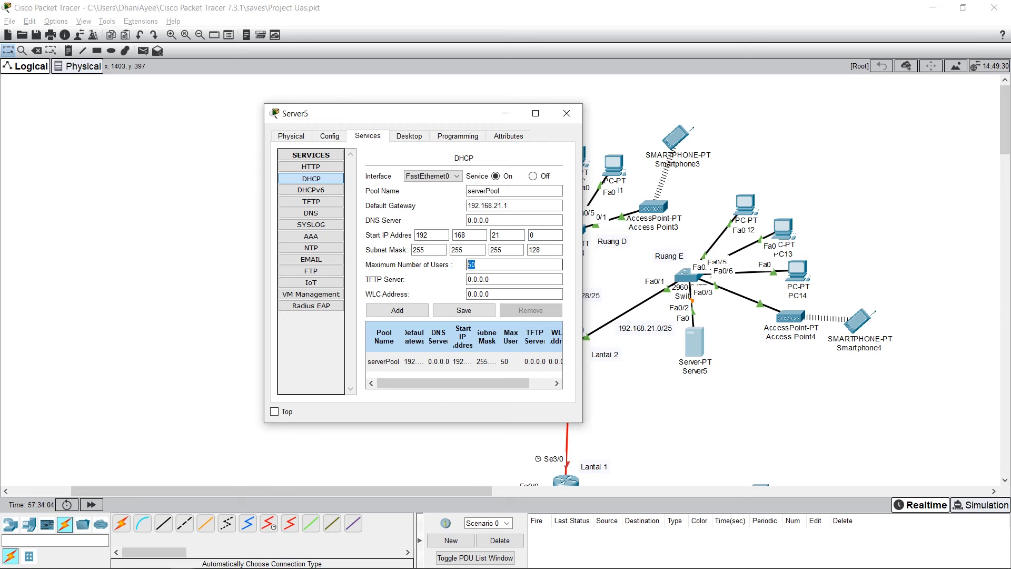
Step: Check the static IPv4 settings in Server5's IP configuration and close the server's window
left_click(409, 136)
left_click(307, 171)
double_click(408, 200)
left_click(407, 201)
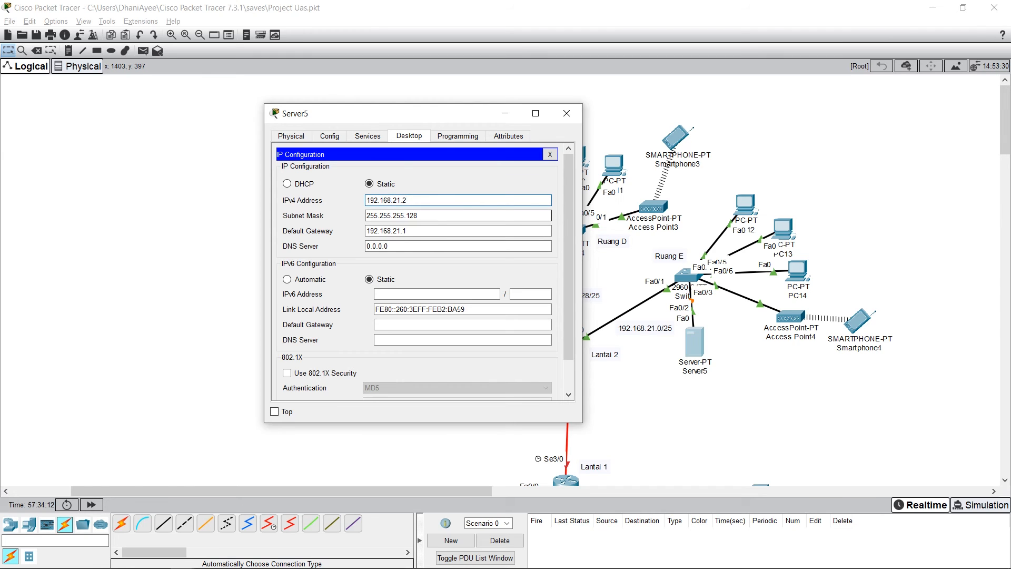
left_click(566, 113)
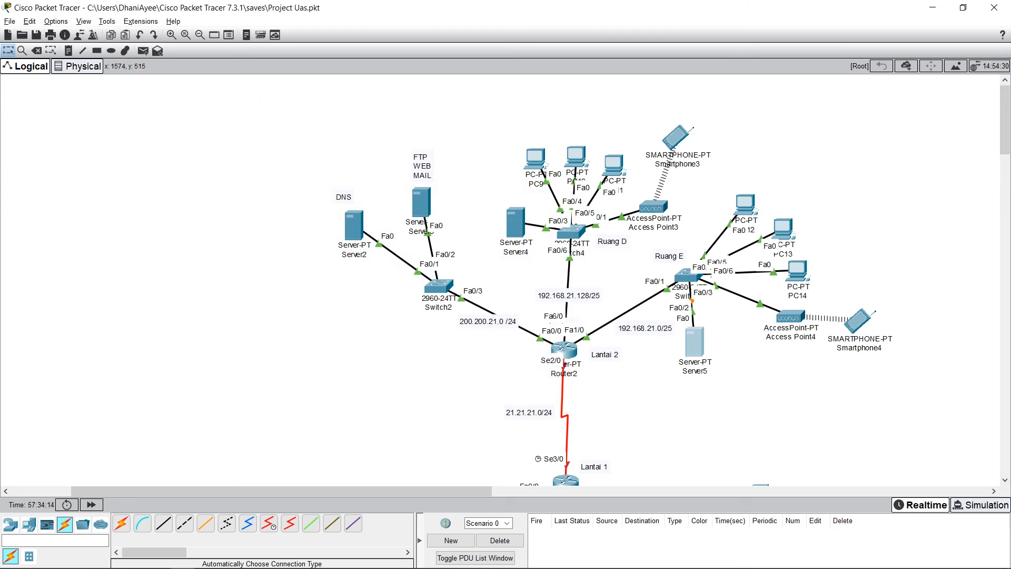
left_click(694, 342)
left_click(649, 125)
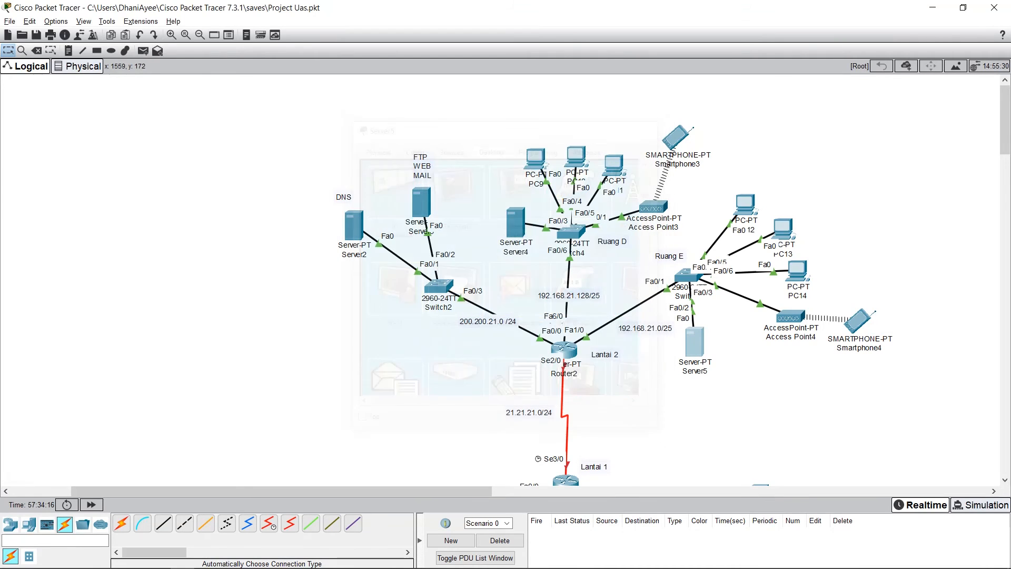
Step: Check the IPv4 address and subnet mask on PC12's FastEthernet0 interface, and close its window
left_click(745, 204)
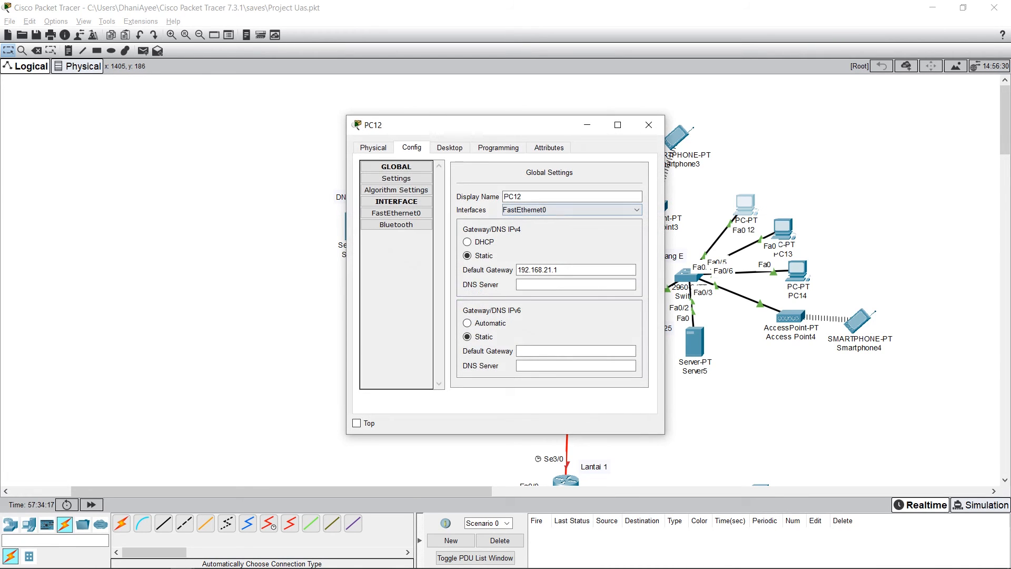
left_click(396, 213)
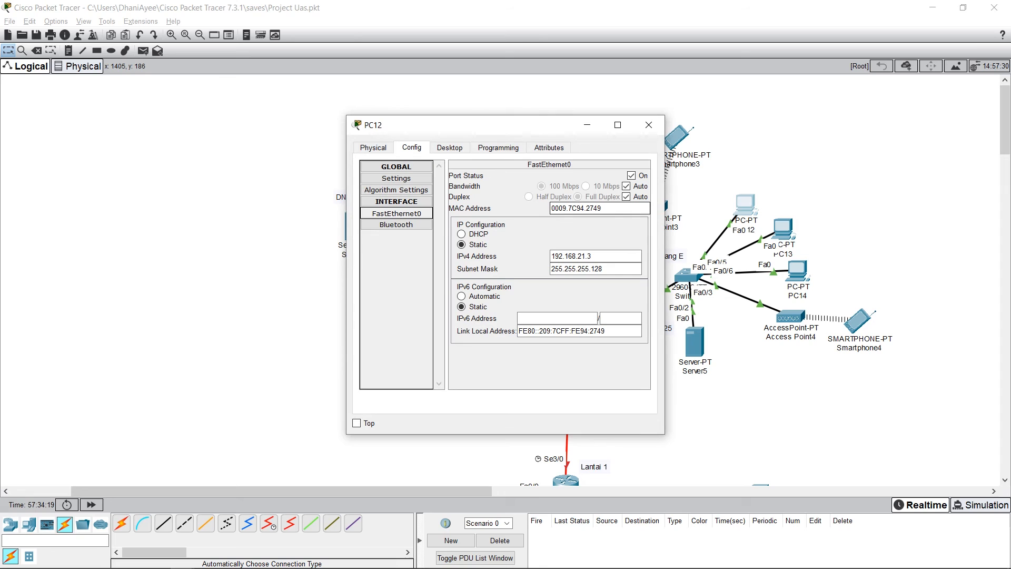
left_click(600, 256)
double_click(600, 256)
left_click(600, 256)
left_click_drag(611, 269, 551, 268)
left_click(611, 268)
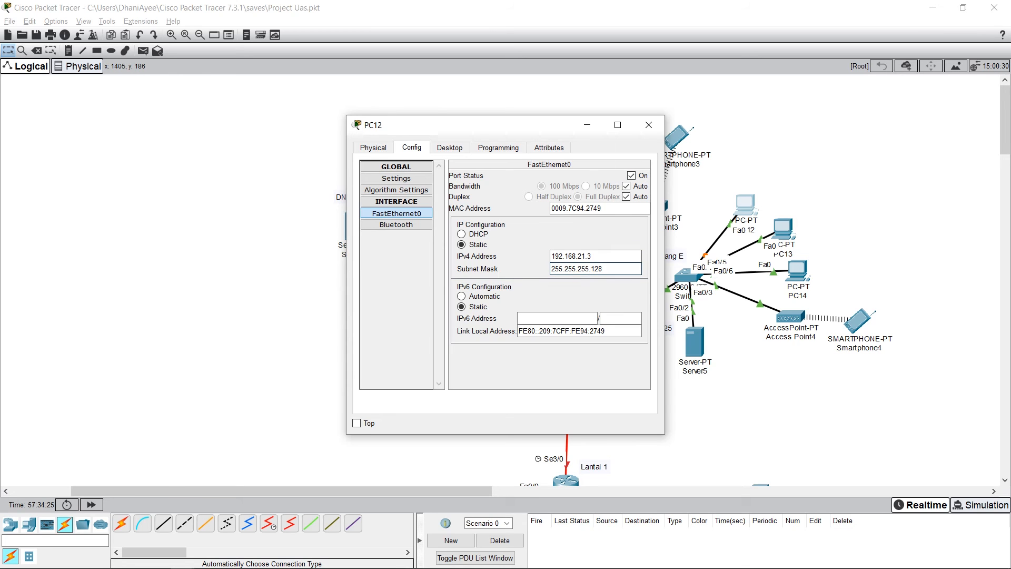
left_click_drag(542, 126, 390, 120)
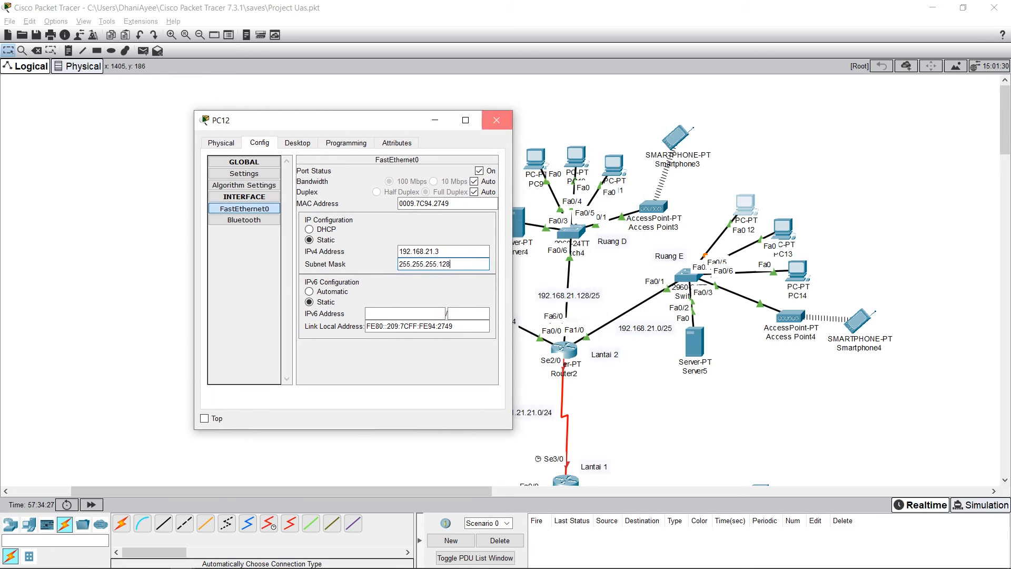
left_click(496, 120)
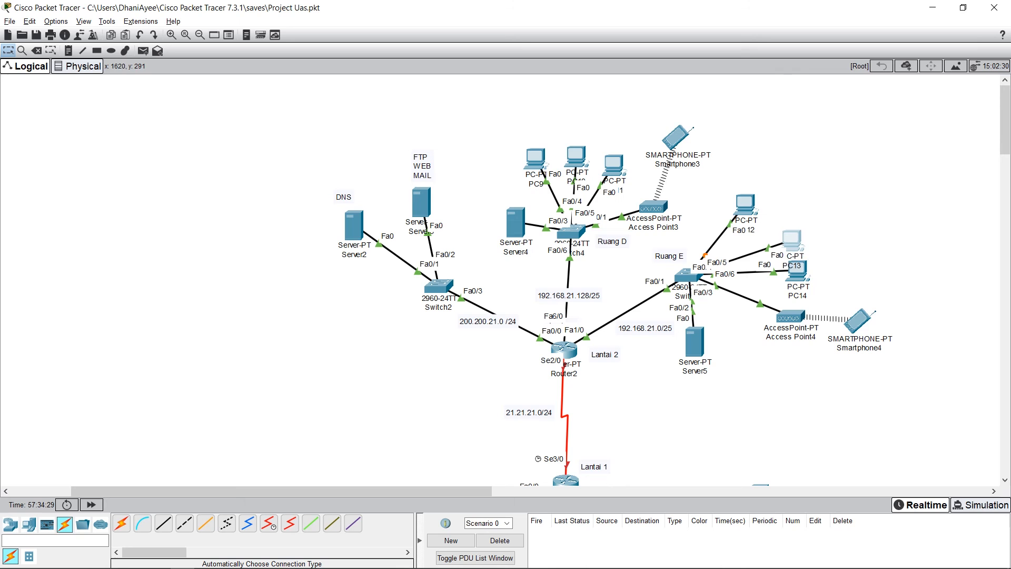
Step: Check PC14's IPv4 address in its IP configuration and the subnet mask on its FastEthernet0 interface
left_click(797, 272)
left_click(390, 188)
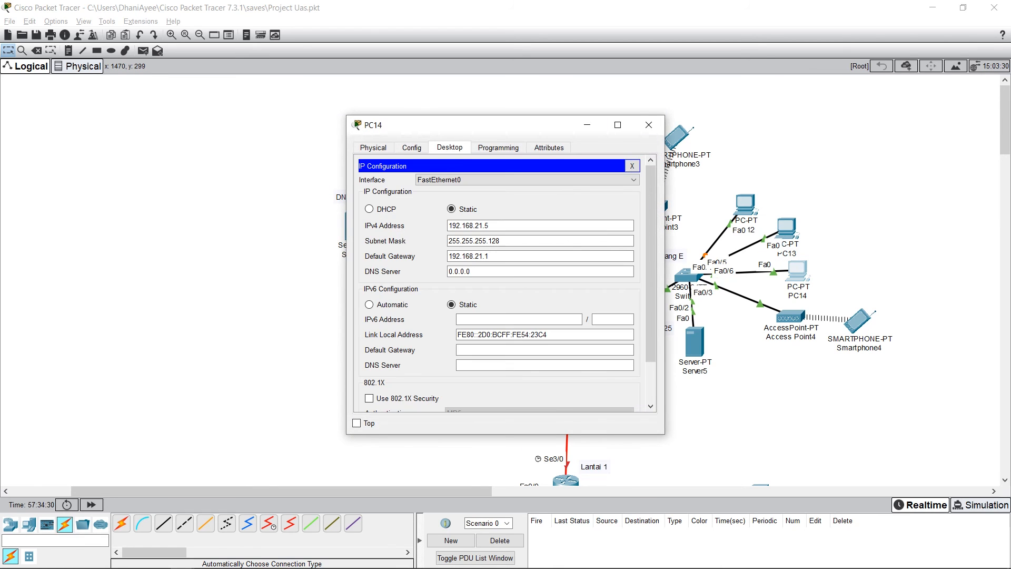
double_click(469, 226)
left_click(491, 225)
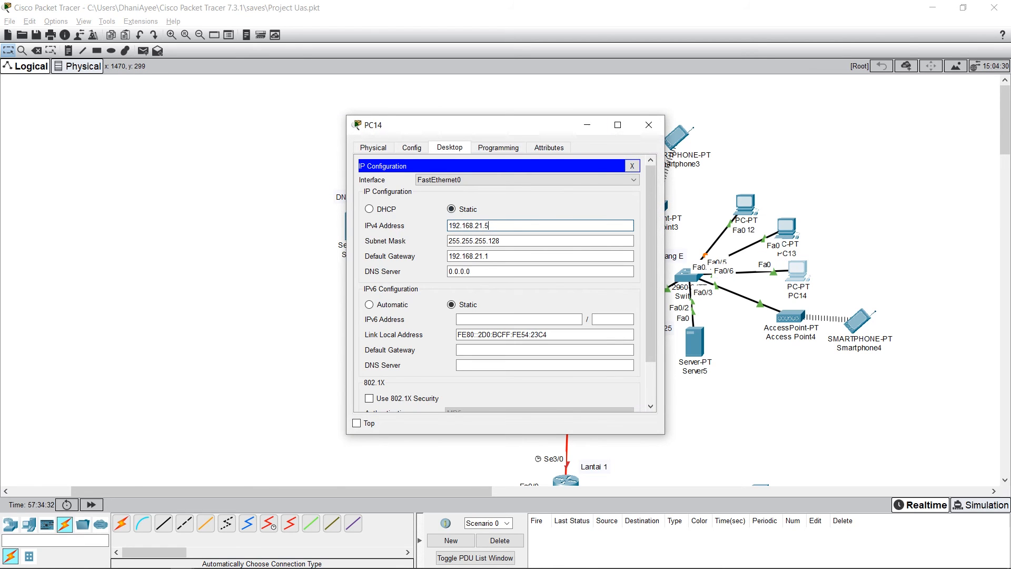
left_click(412, 147)
left_click(396, 212)
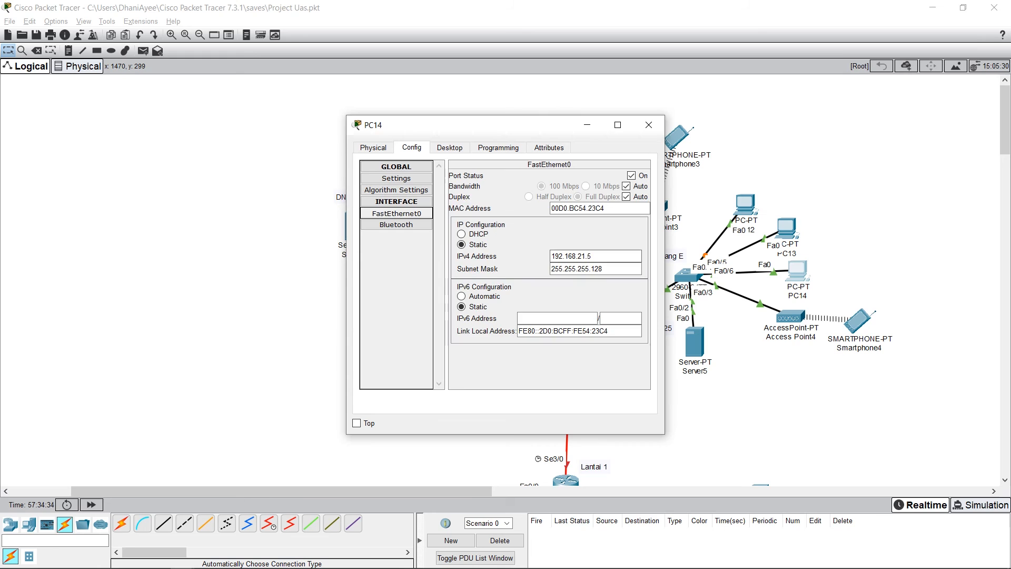
double_click(577, 269)
Step: Review the IPv4 address, subnet mask and default gateway in PC14's IP configuration, and close its window
left_click(449, 147)
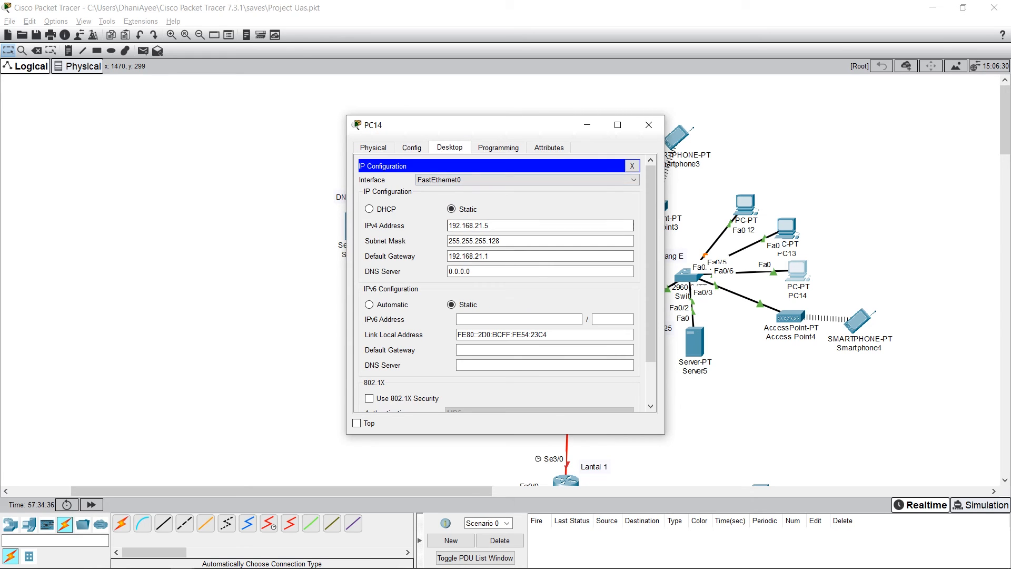
left_click_drag(492, 226, 453, 225)
key("Tab")
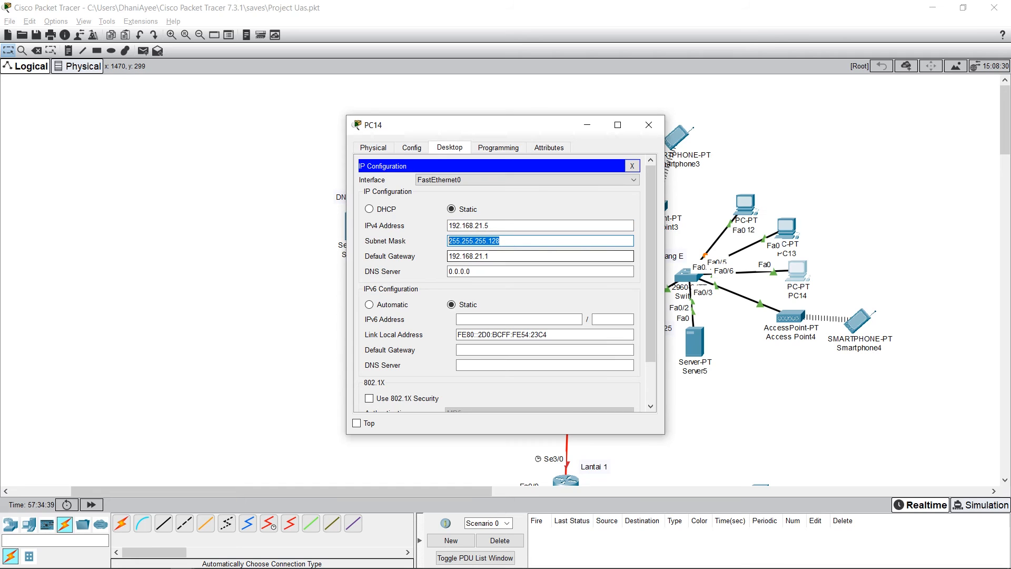
left_click(504, 240)
left_click_drag(491, 256, 448, 256)
left_click(495, 256)
left_click(489, 255)
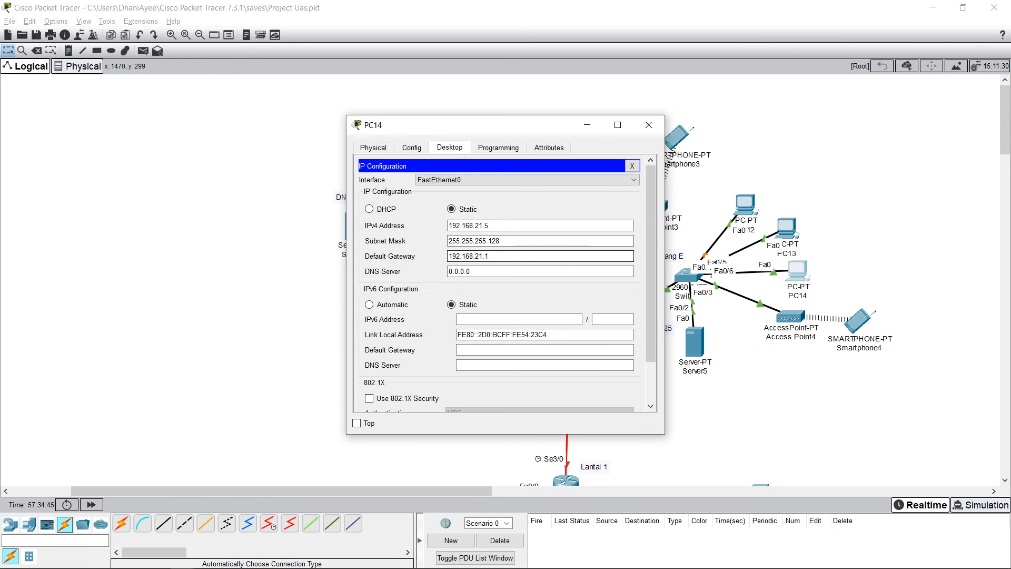
left_click(648, 124)
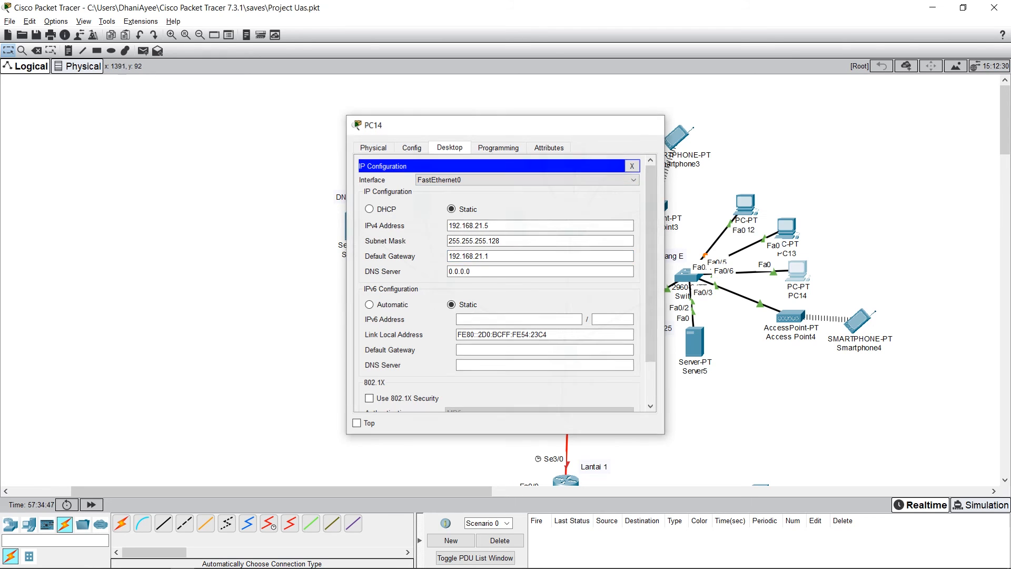
Step: Examine the SSID on Port 1 of Access Point4
left_click(788, 316)
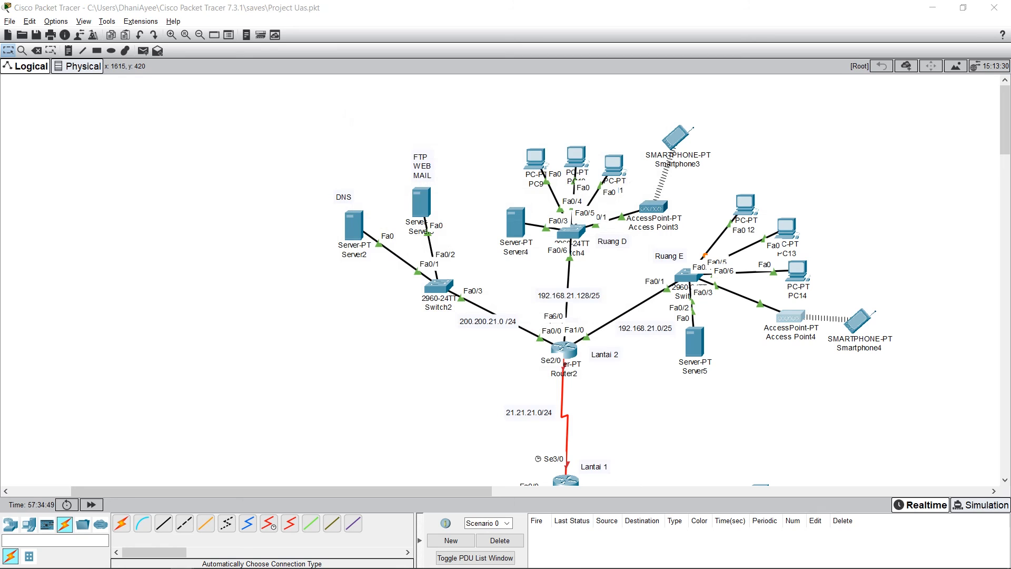
left_click(412, 147)
left_click(451, 148)
left_click(374, 148)
left_click(411, 147)
left_click(385, 213)
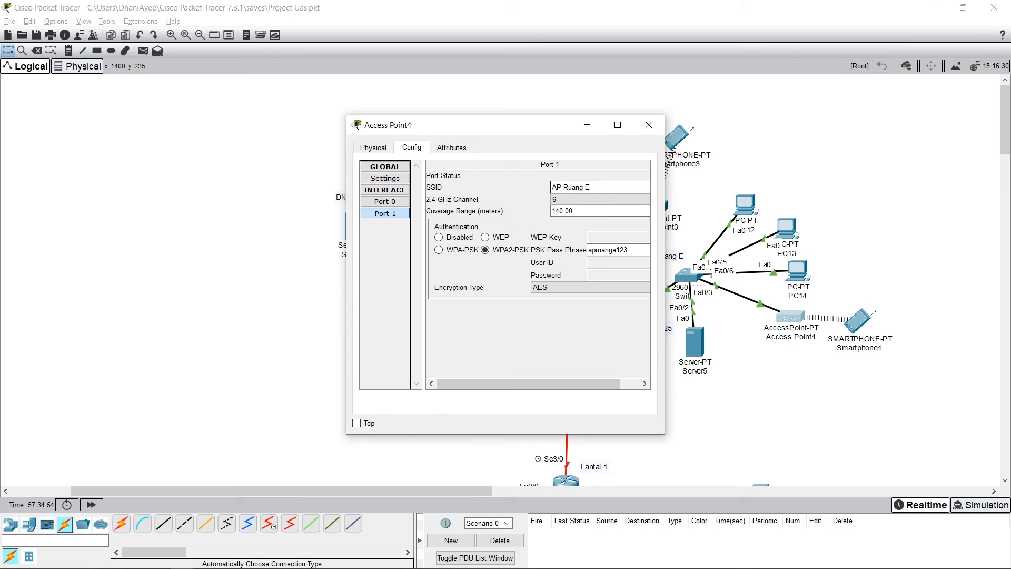
left_click_drag(593, 187, 549, 187)
left_click(593, 188)
left_click(592, 188)
left_click(593, 187)
left_click_drag(593, 187, 550, 187)
left_click(593, 188)
Step: Check the WPA2-PSK pass phrase on Access Point4's Port 1 and close the access point's window
left_click_drag(630, 250, 584, 250)
left_click(631, 249)
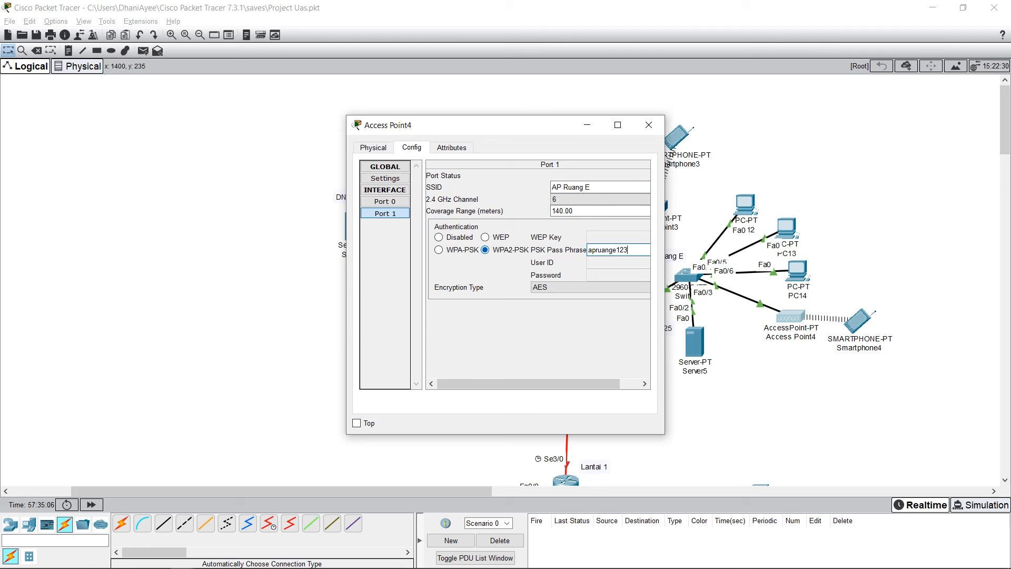
left_click_drag(630, 250, 586, 250)
left_click(649, 125)
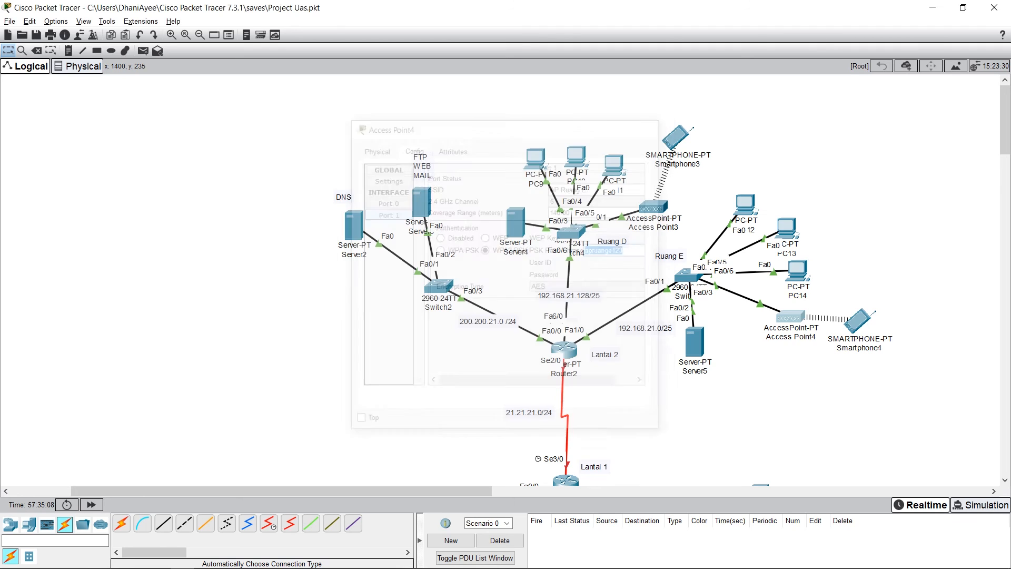
Step: Check the SSID and WPA2-PSK pass phrase on Smartphone4's Wireless0 interface
left_click(858, 319)
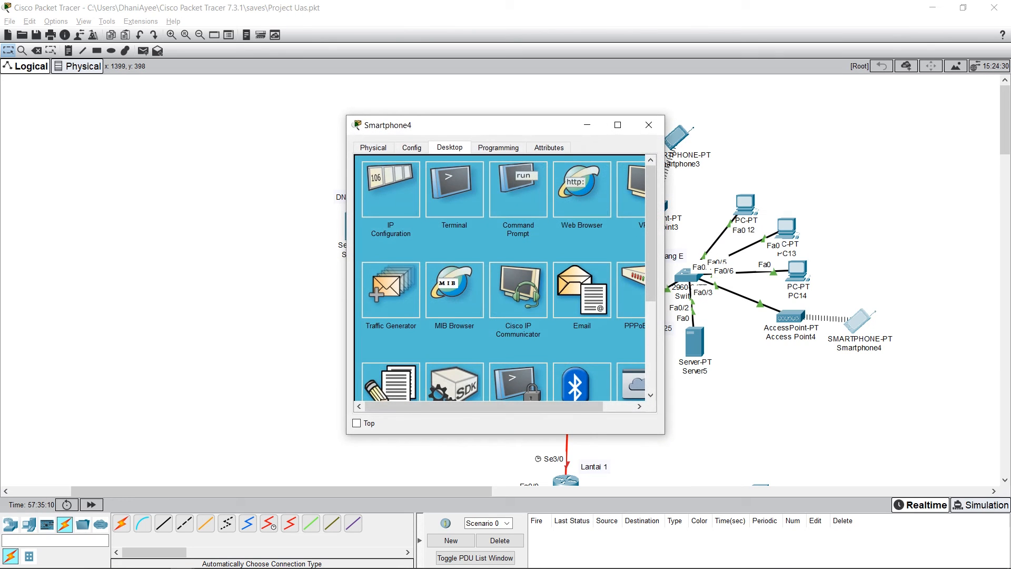
left_click_drag(526, 103, 486, 97)
left_click(790, 316)
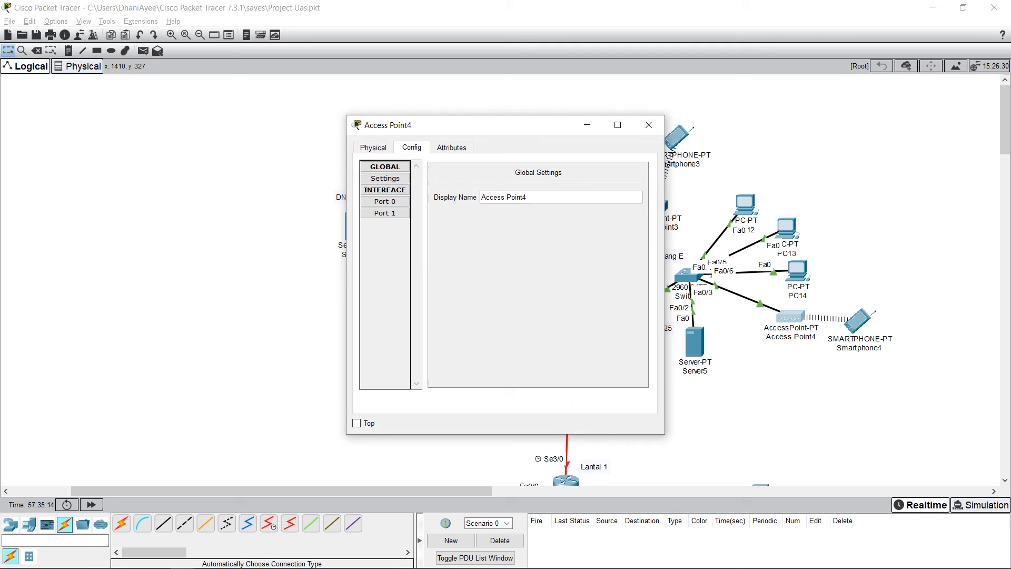
left_click(648, 125)
left_click(858, 319)
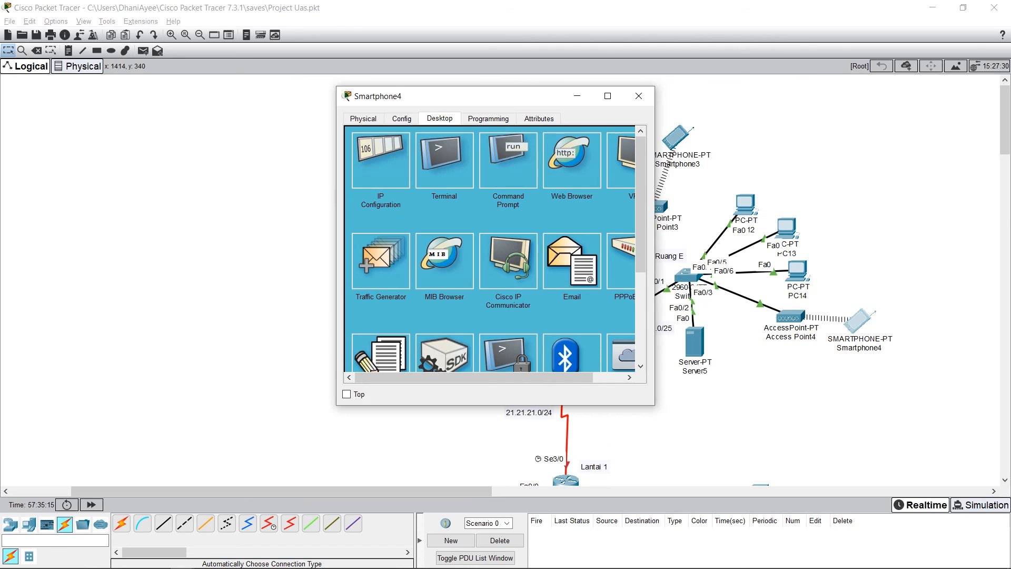
left_click(402, 118)
left_click(386, 184)
mouse_move(611, 181)
left_mouse_down()
mouse_move(564, 180)
mouse_move(598, 180)
left_mouse_up()
left_click(611, 180)
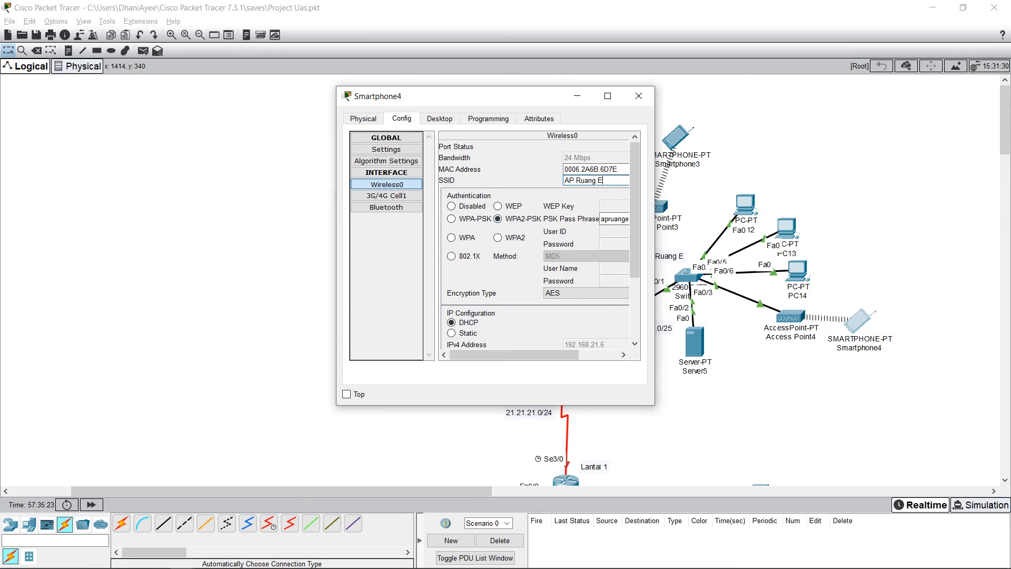
left_click(622, 219)
type("123")
Step: Switch Smartphone4's IPv4 configuration to static and back to DHCP to request its address again
left_click(439, 118)
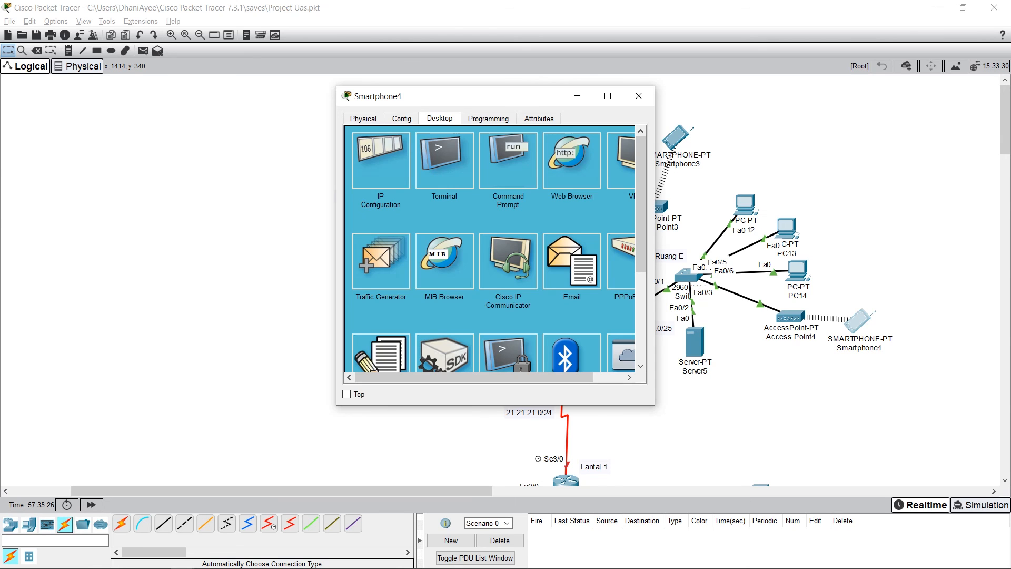
left_click(380, 160)
left_click(446, 180)
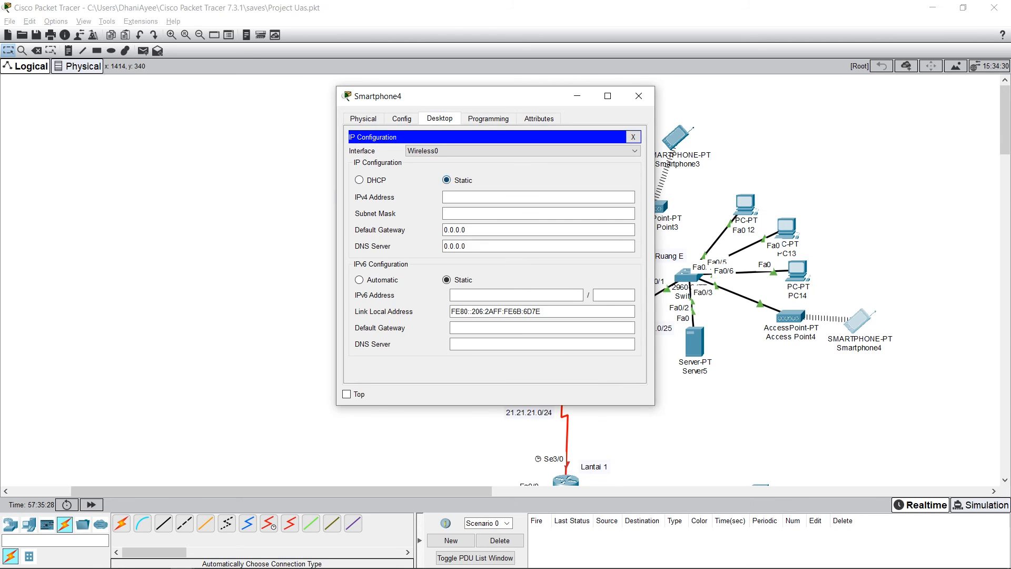
left_click(359, 180)
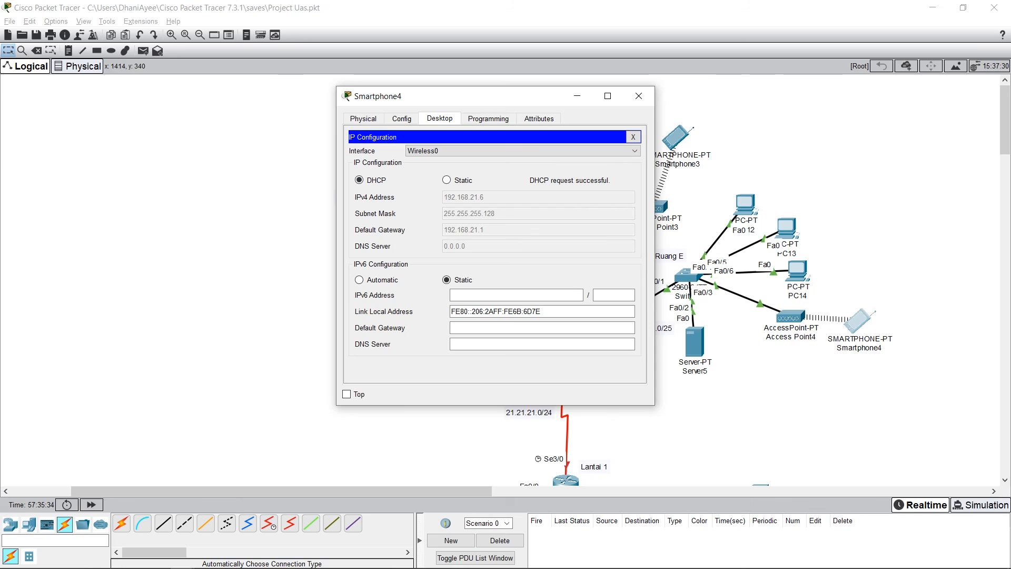
Step: Alternate Smartphone4's IPv4 configuration between static and DHCP several more times, ending on DHCP, and close its window
left_click(447, 180)
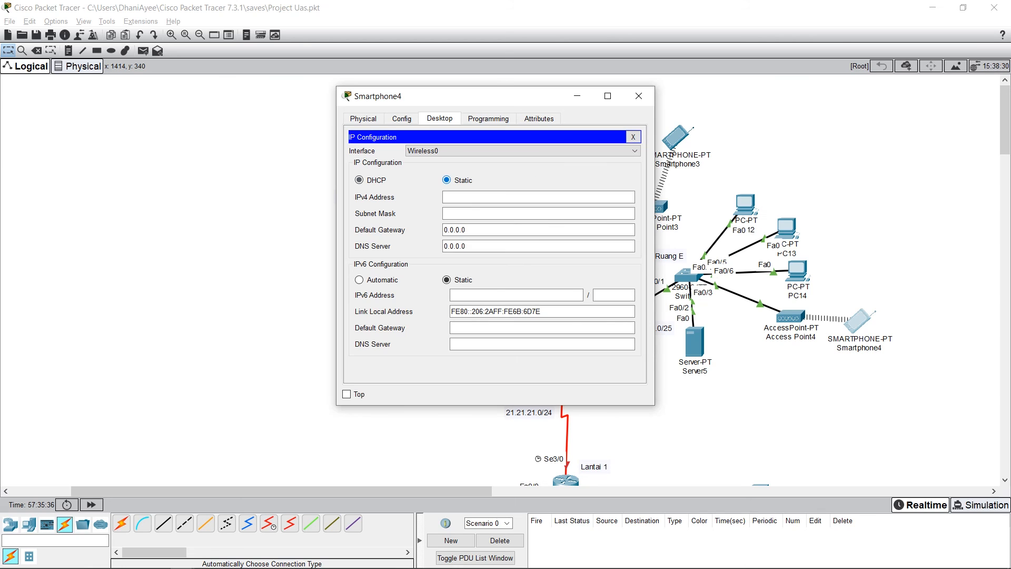
left_click(359, 180)
left_click(447, 180)
left_click(359, 180)
left_click(447, 180)
left_click(359, 180)
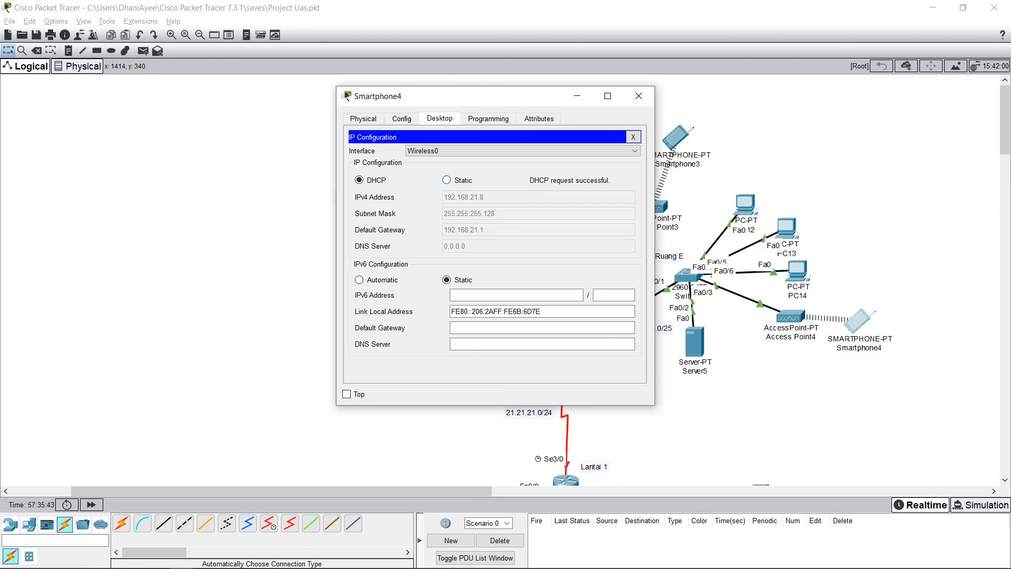
left_click(639, 96)
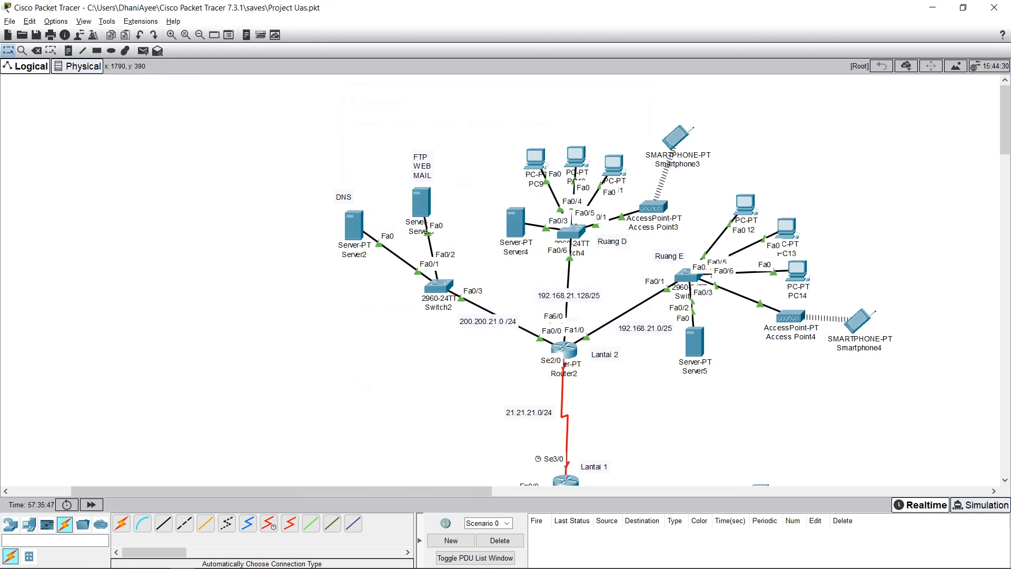
Step: Review Smartphone4's Wireless0 and global configuration settings, then close the smartphone's window
left_click(858, 318)
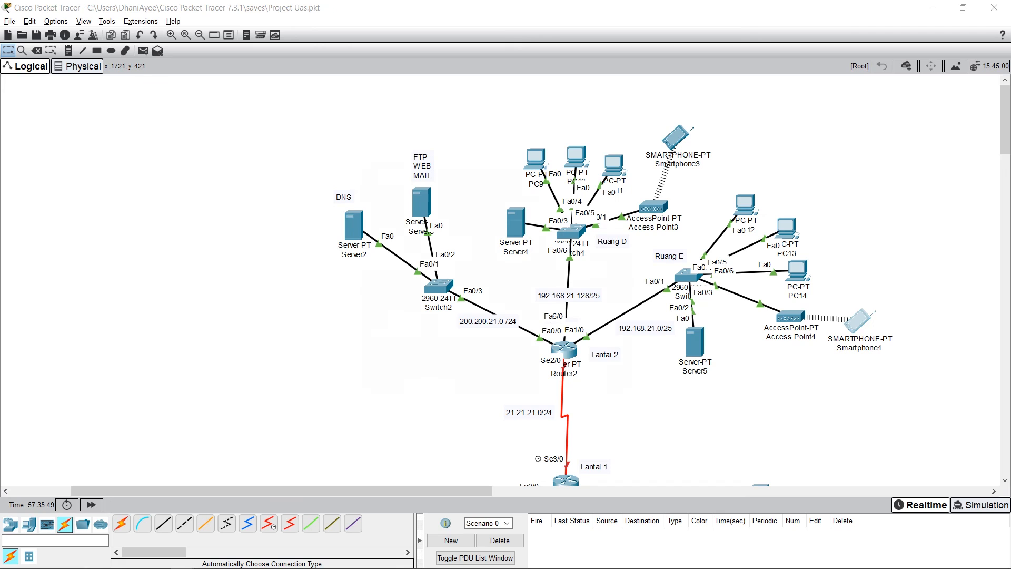
left_click(412, 148)
left_click(396, 214)
left_click(449, 147)
left_click(498, 147)
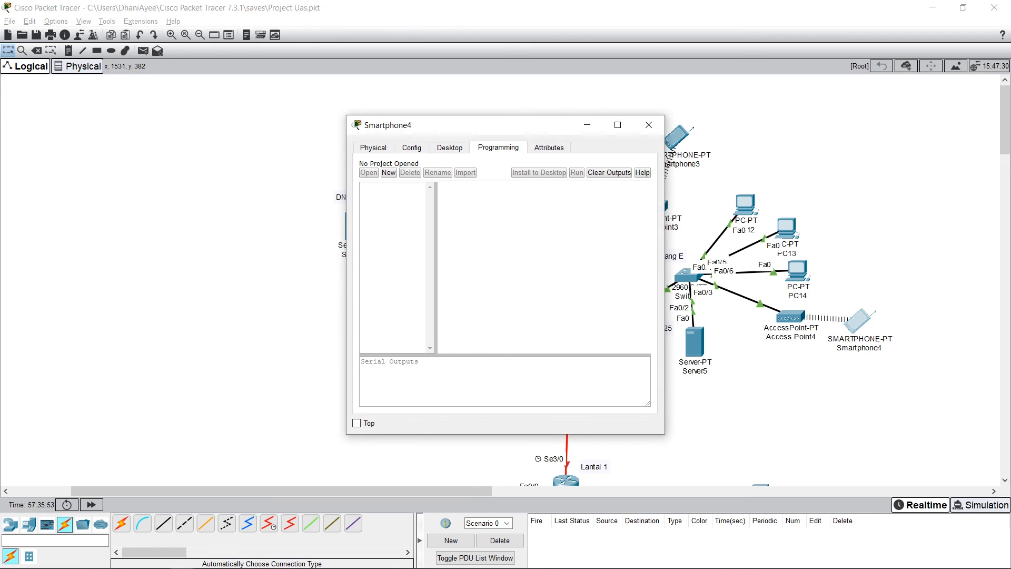
left_click(450, 147)
left_click(412, 147)
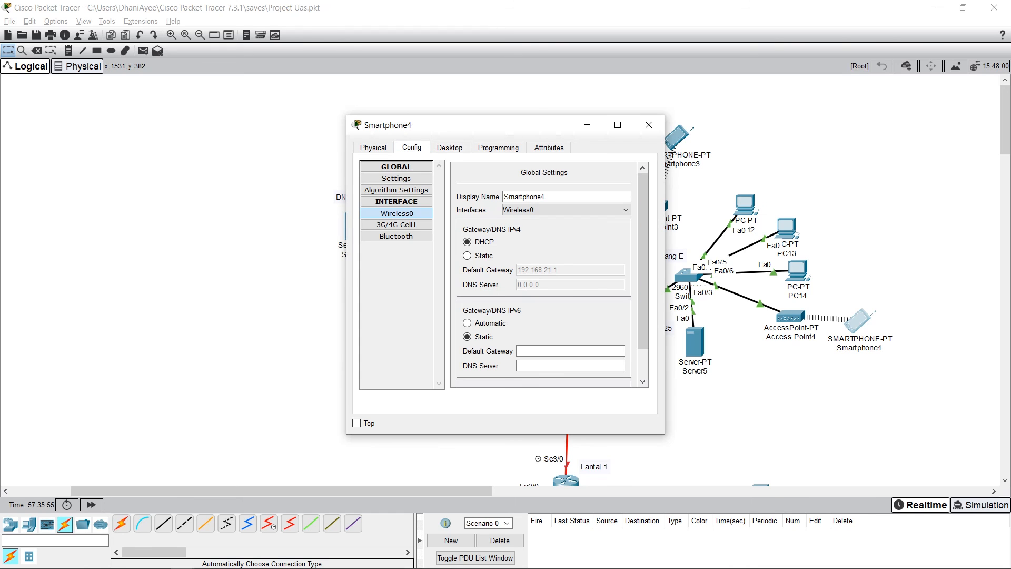
left_click(648, 125)
Step: Open the Port 1 configuration of Access Point4
left_click(790, 316)
left_click(412, 148)
left_click(385, 212)
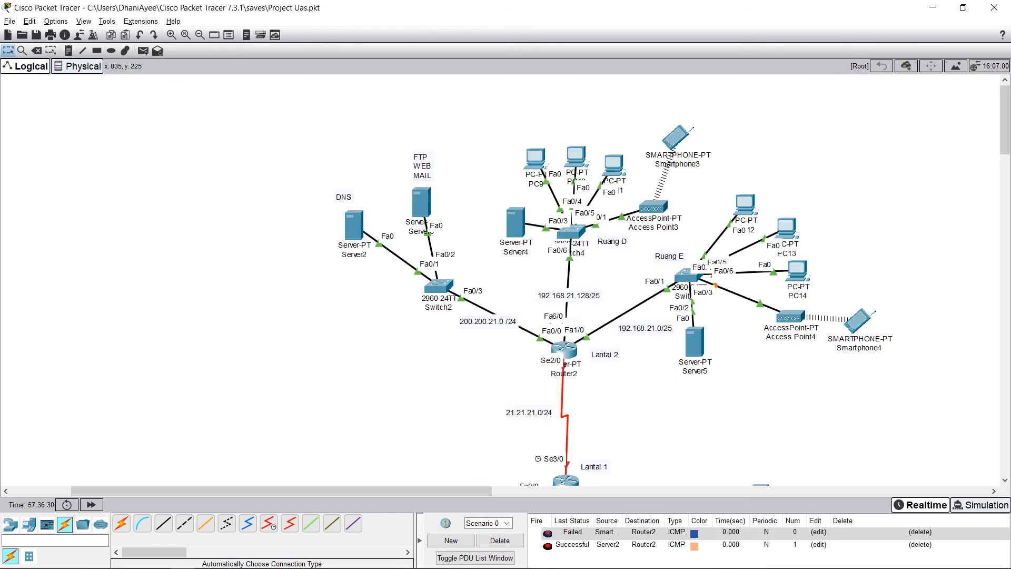
Step: Test connectivity with a simple PDU from Server2 to PC10, and clear all PDUs from Scenario 0
left_click(144, 50)
left_click(354, 225)
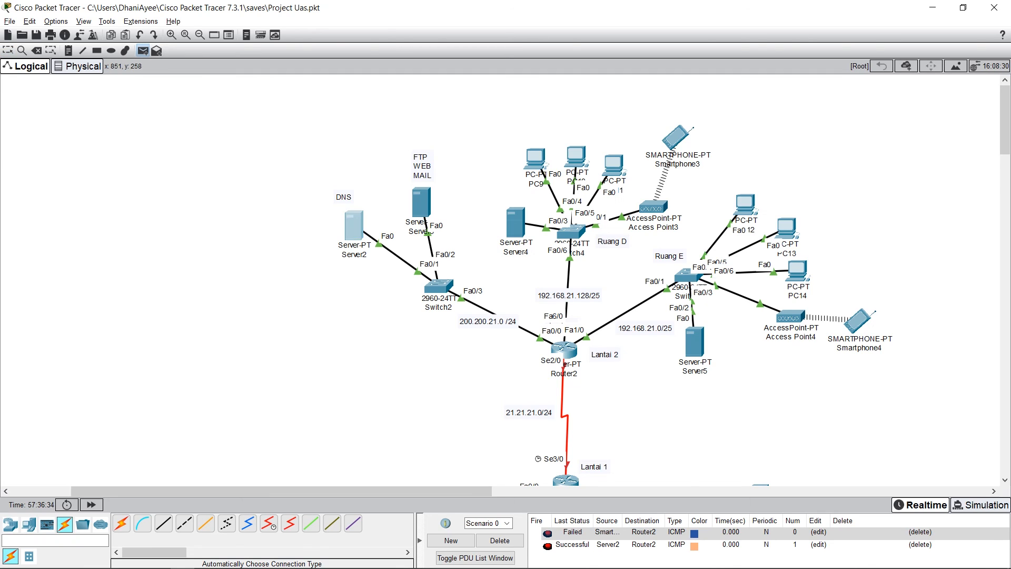
left_click(576, 156)
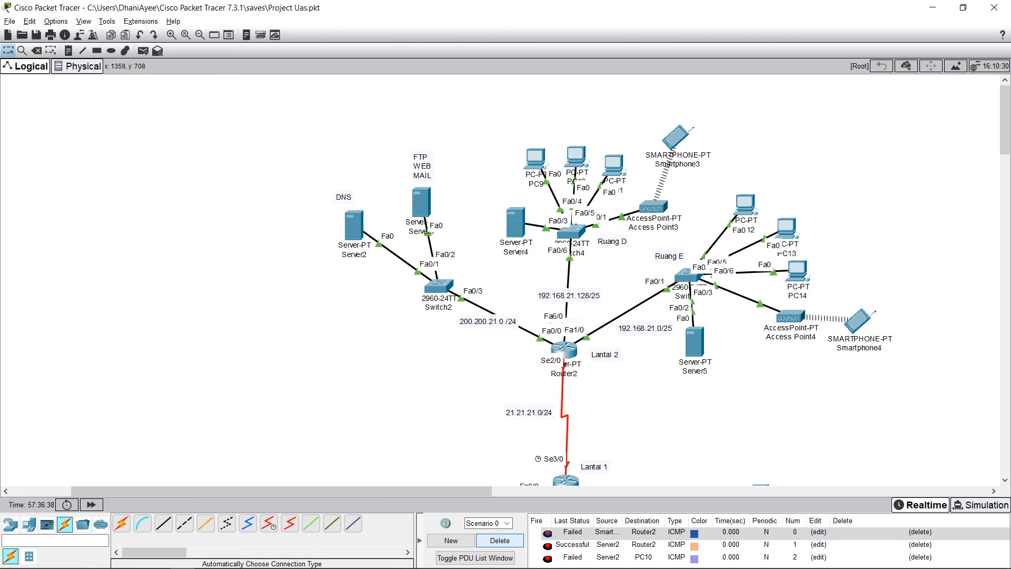
left_click(499, 540)
Step: Send a simple PDU from PC10 to Router2
left_click(142, 51)
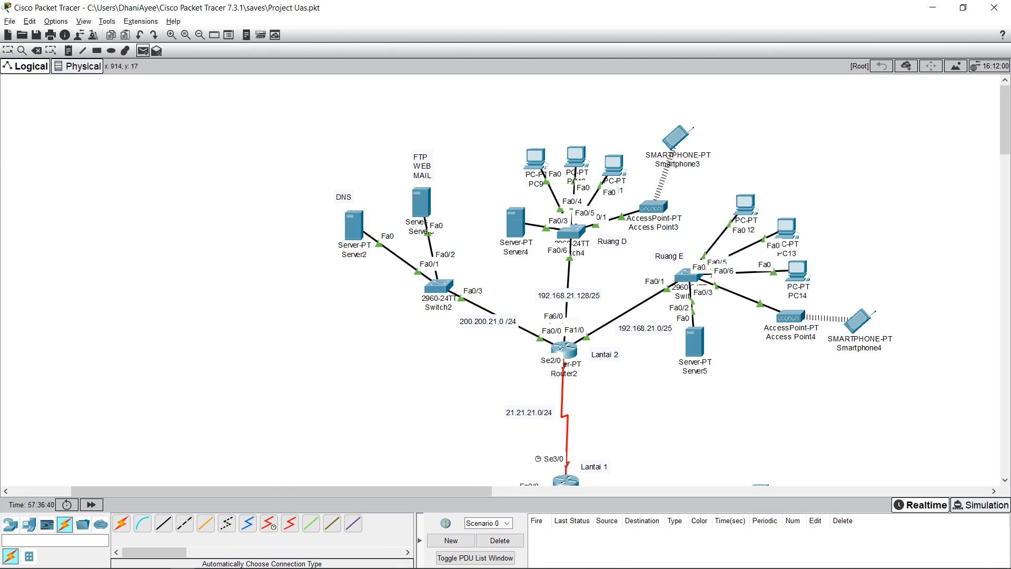
left_click(576, 155)
left_click(564, 349)
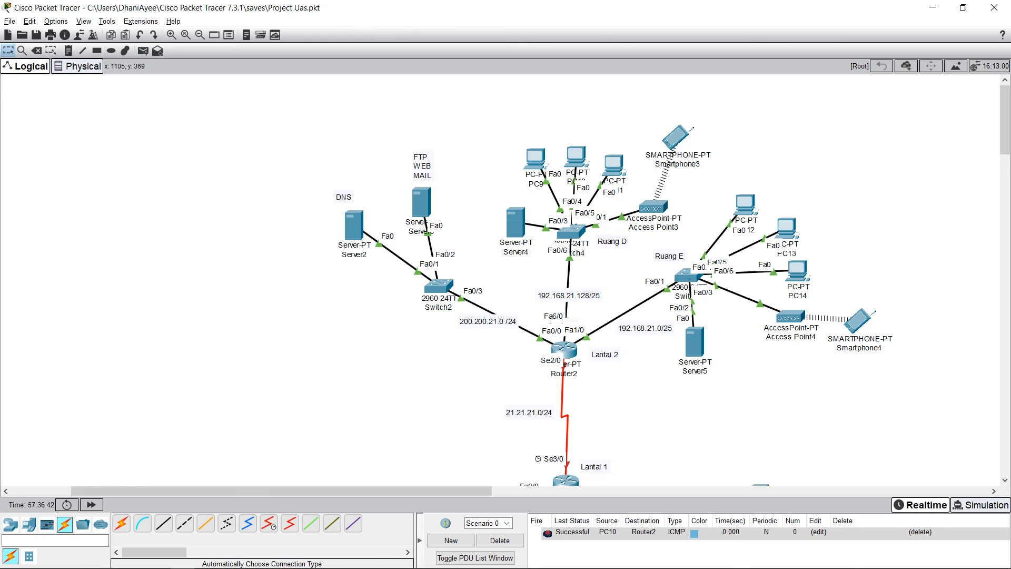
Step: Turn on the DHCP service for FastEthernet0 on Server2, the DNS server, and close its window
left_click(354, 226)
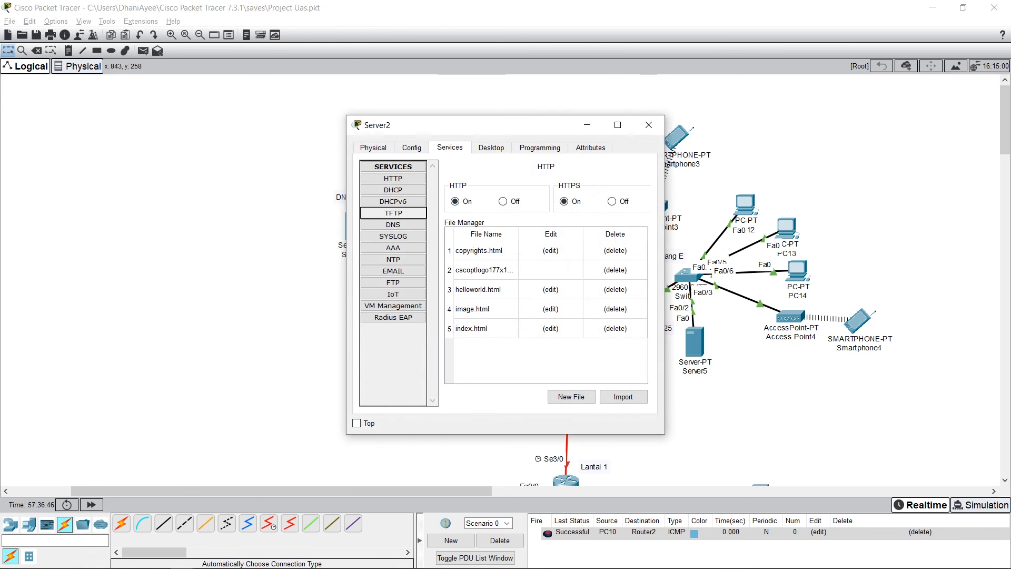
left_click(393, 225)
left_click(393, 190)
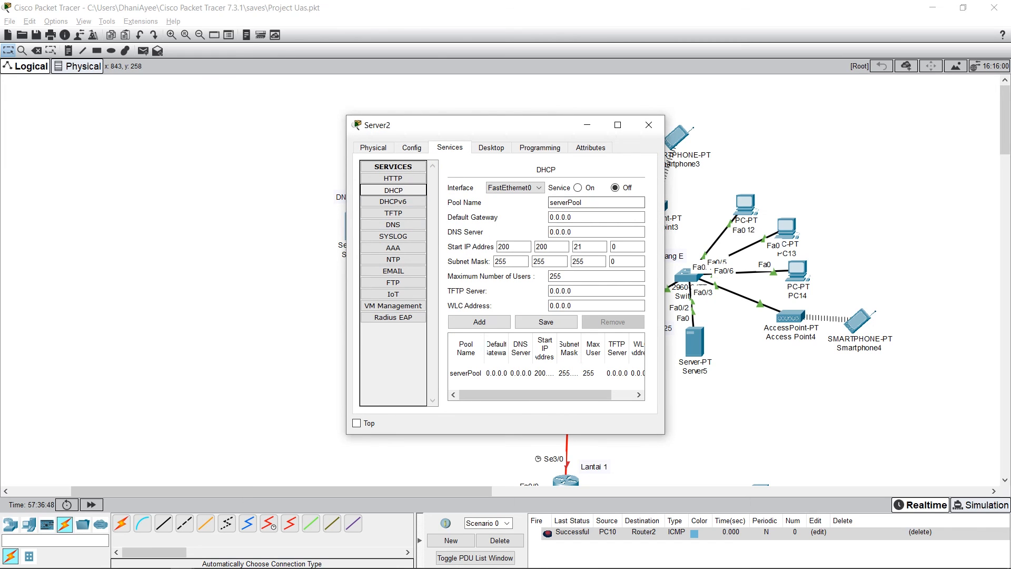
left_click(578, 187)
left_click(648, 125)
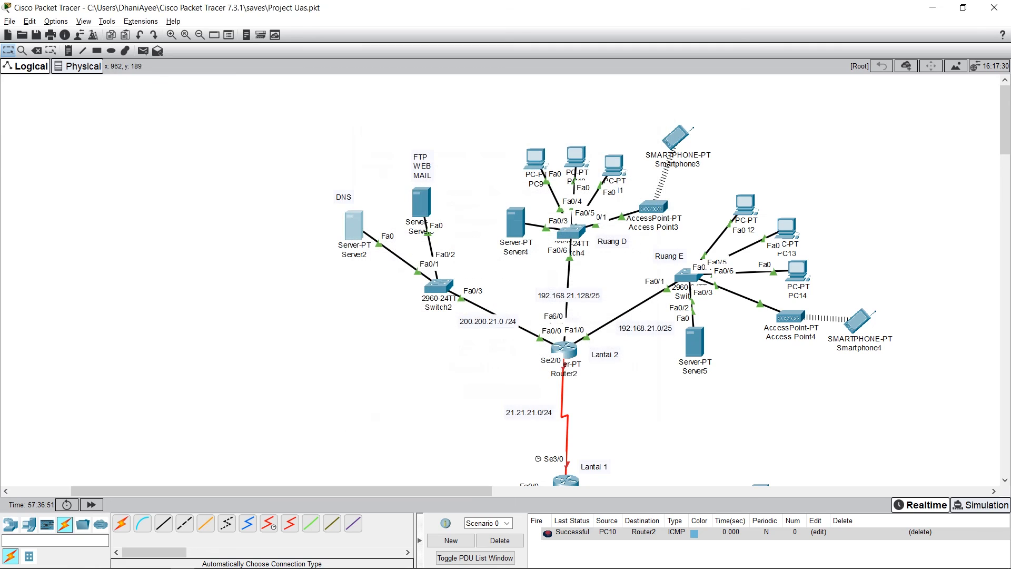
Step: Turn on the DHCP service for FastEthernet0 on Server3, the FTP/web/mail server, and close its window
left_click(347, 224)
left_click(450, 148)
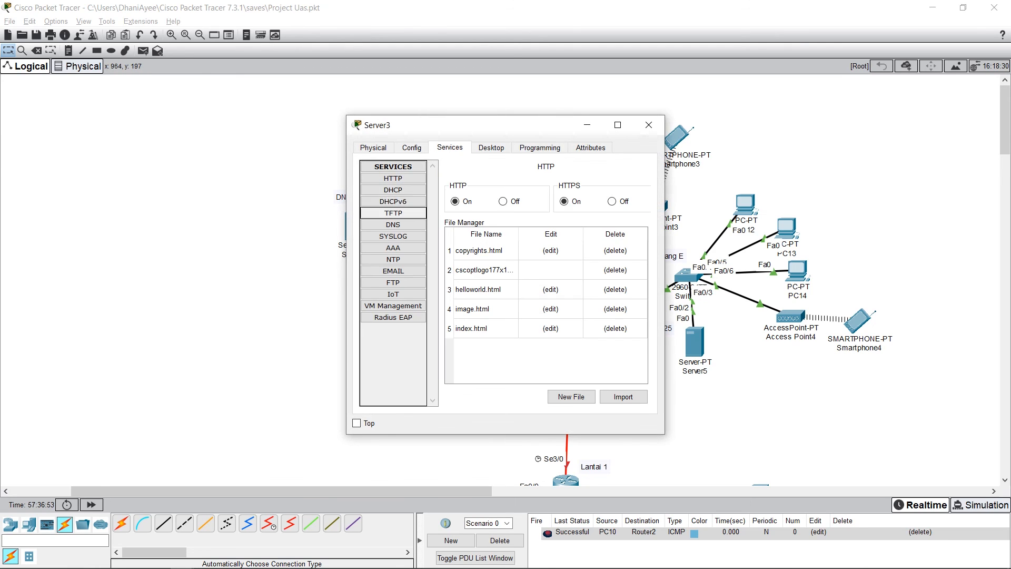
left_click(393, 190)
left_click(578, 188)
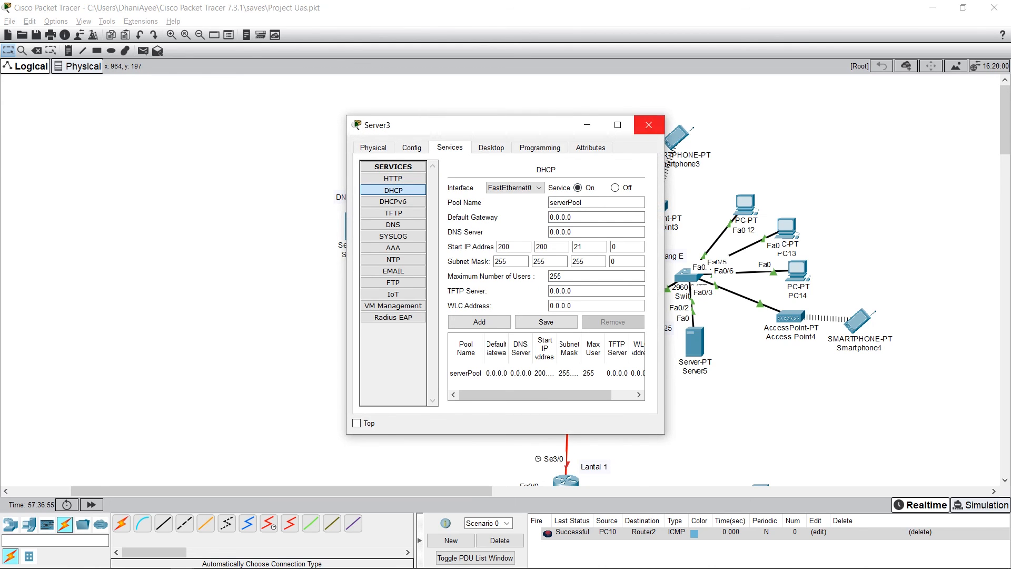
left_click(648, 125)
Step: Test connectivity with a simple PDU from Server3 to PC9, and clear all PDUs from Scenario 0
left_click(142, 51)
left_click(421, 202)
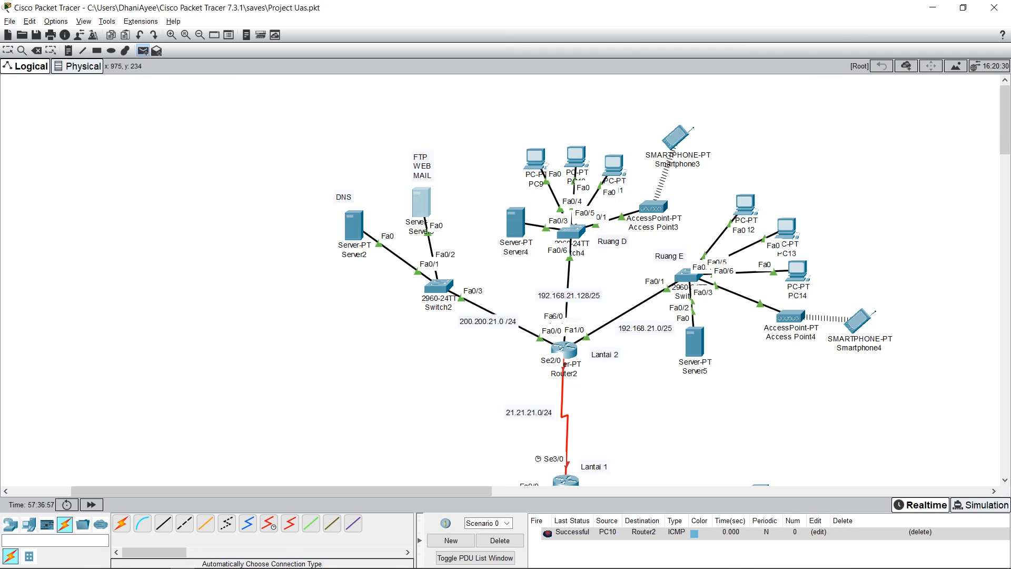
left_click(534, 158)
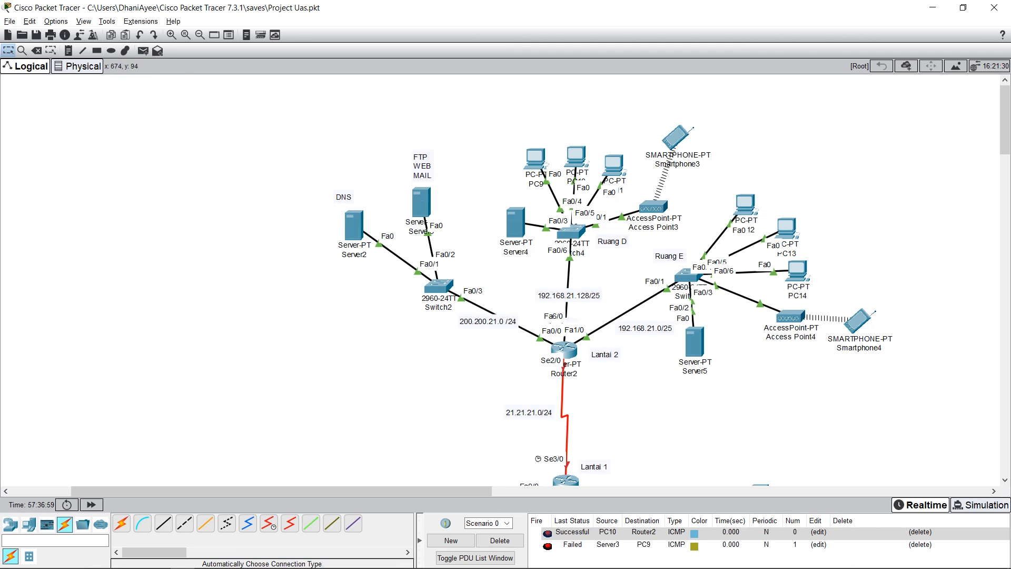
left_click(500, 540)
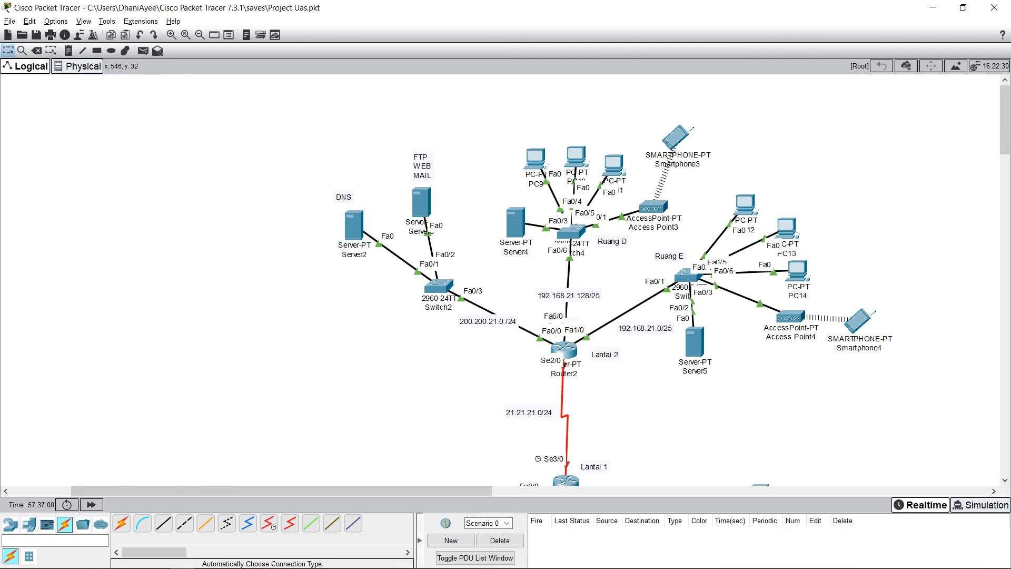
left_click_drag(898, 429, 179, 122)
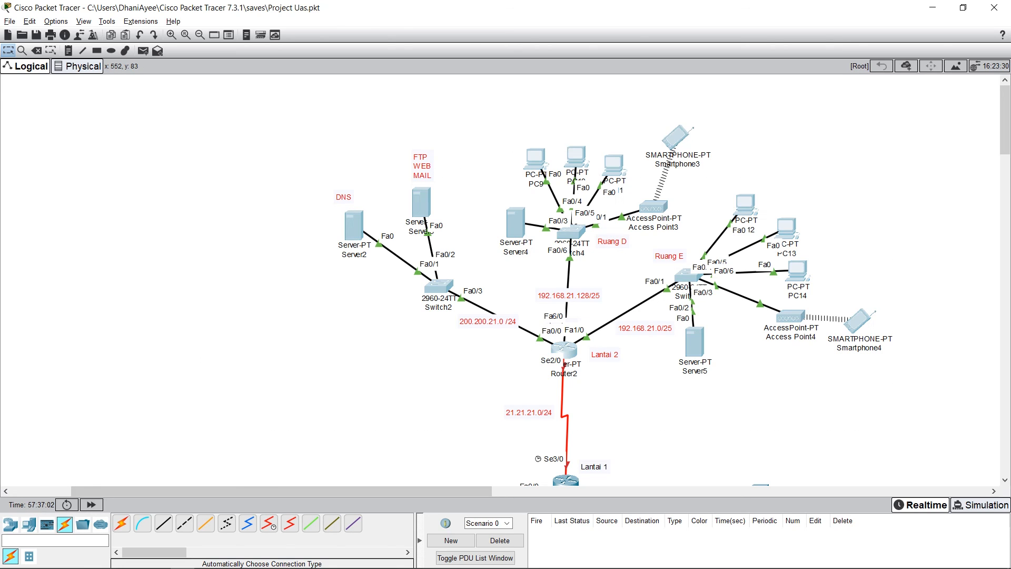
left_click(165, 97)
Step: Send a simple PDU from Smartphone4 to Router2
left_click(142, 51)
left_click(866, 322)
left_click(564, 349)
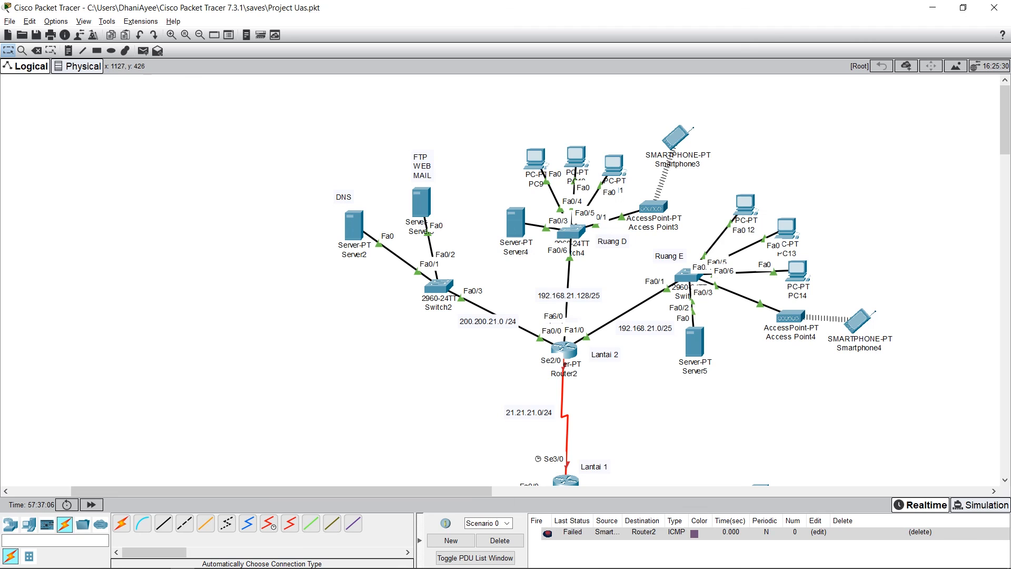
Step: Check the IP configuration of Smartphone4's Wireless0 interface and close the smartphone's window
left_click(859, 320)
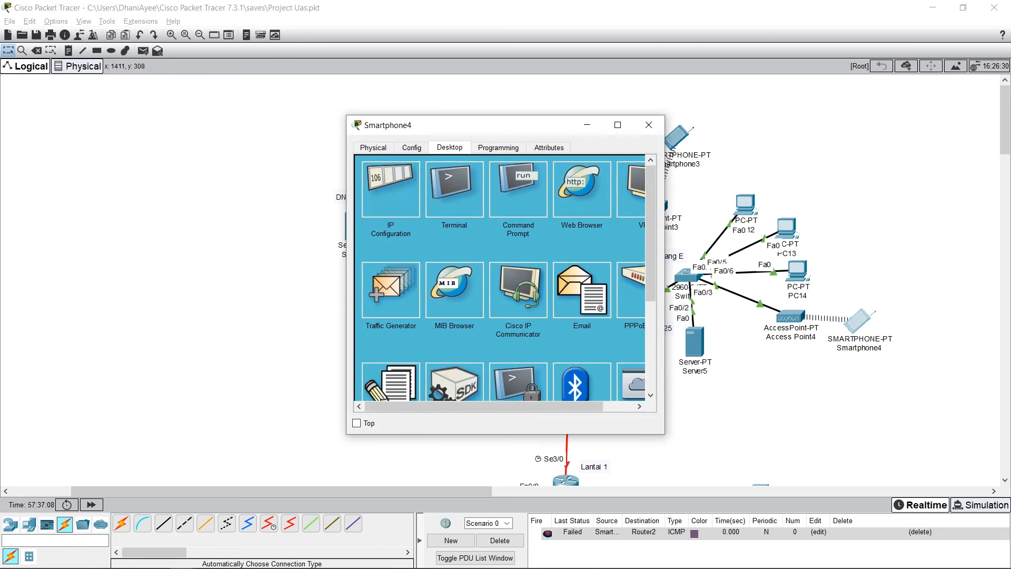
left_click(390, 188)
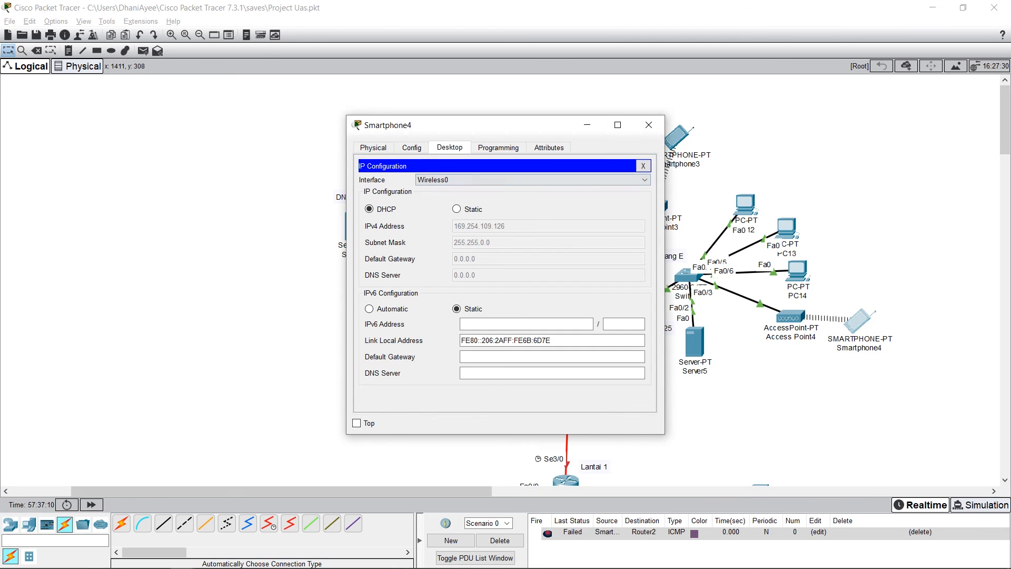
left_click(649, 124)
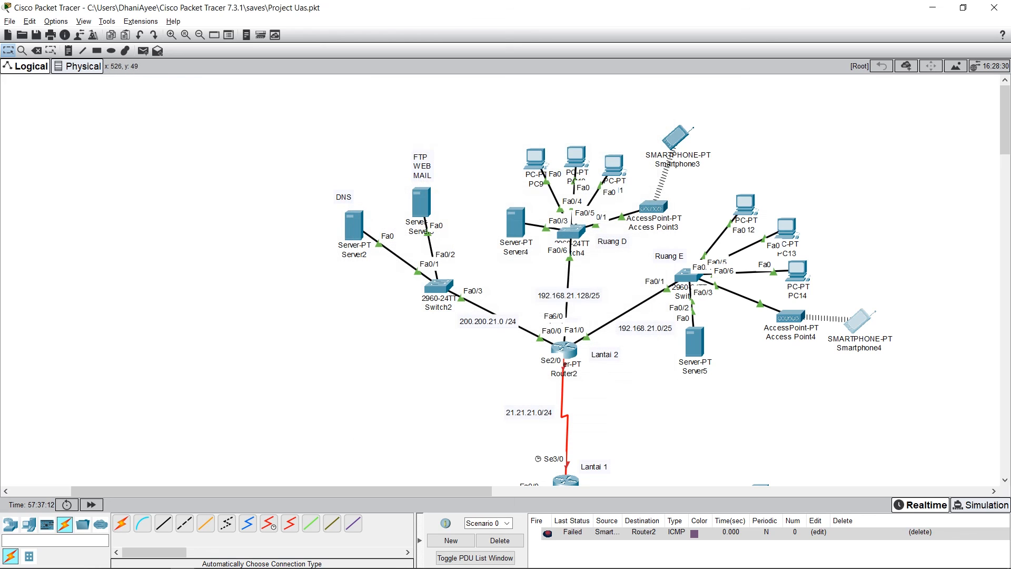
Step: Test connectivity with a simple PDU from PC12 to Router2, and clear all PDUs from Scenario 0
left_click(143, 51)
left_click(745, 204)
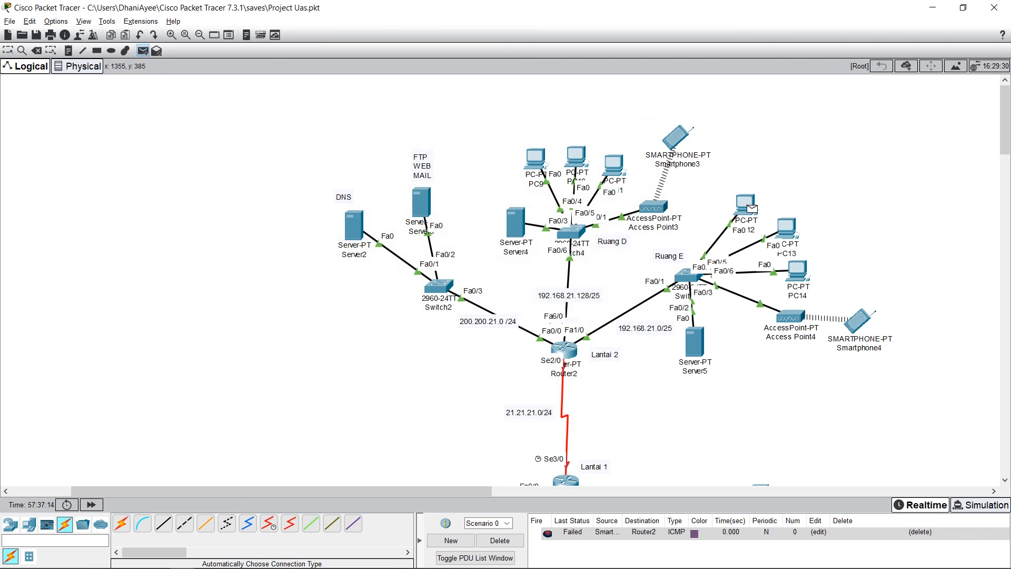
left_click(564, 349)
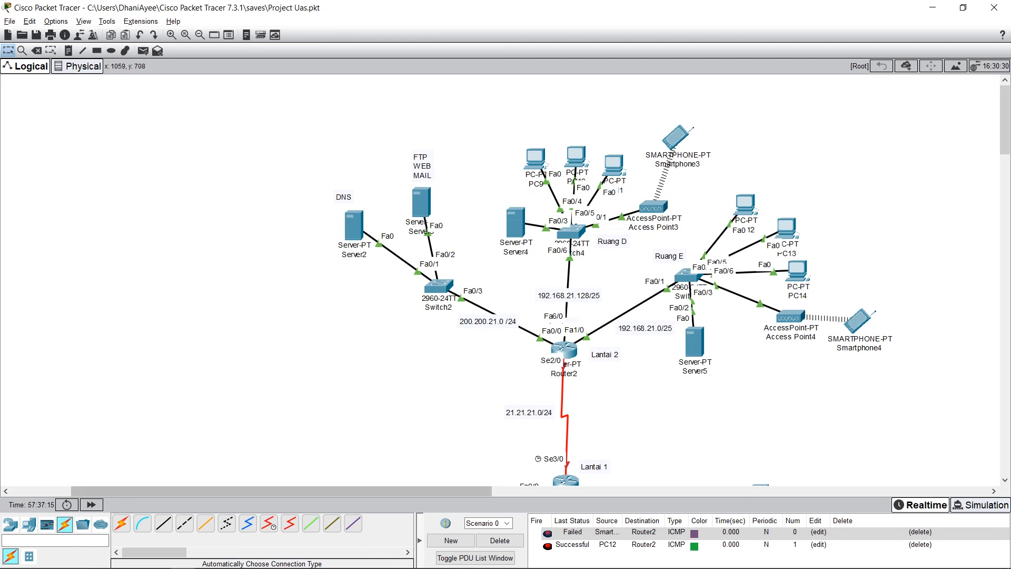
left_click(500, 540)
Step: Send simple PDUs to Router2 from Smartphone4 and from Server3
left_click(142, 51)
left_click(861, 321)
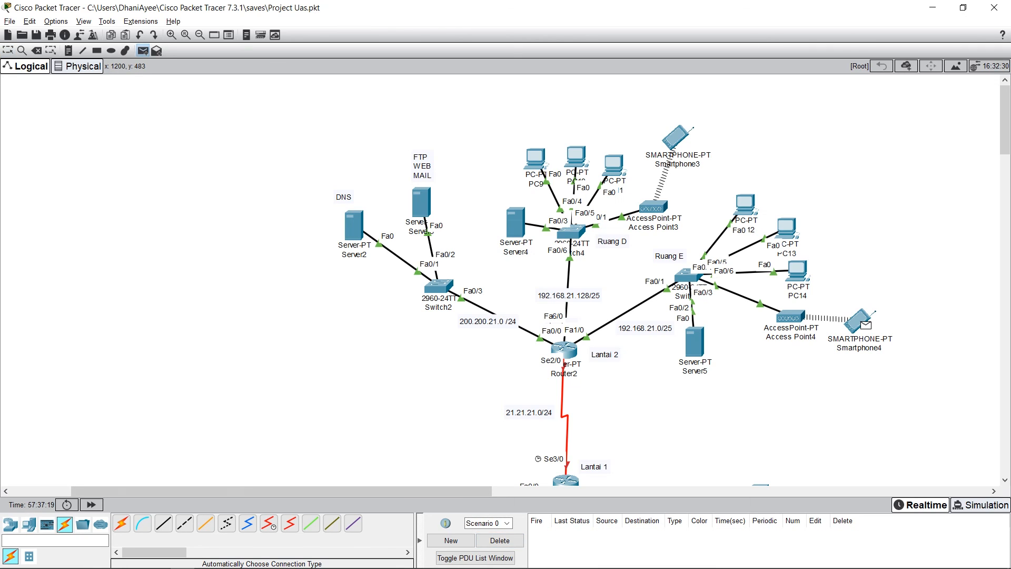
left_click(564, 349)
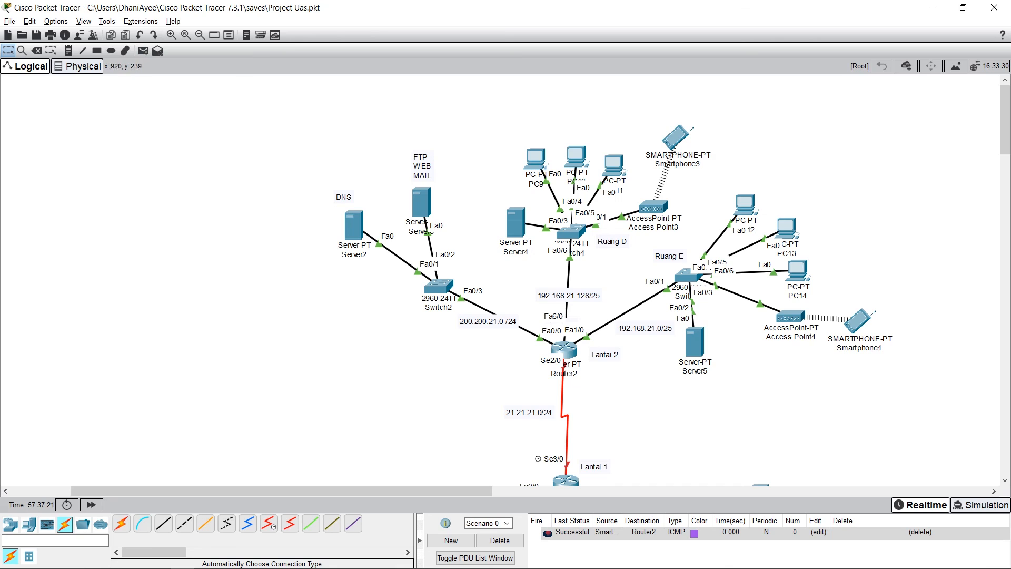
left_click(143, 51)
left_click(422, 202)
left_click(564, 349)
Step: Test connectivity with a simple PDU from Server2 to Smartphone4, and clear all PDUs from Scenario 0
left_click(143, 50)
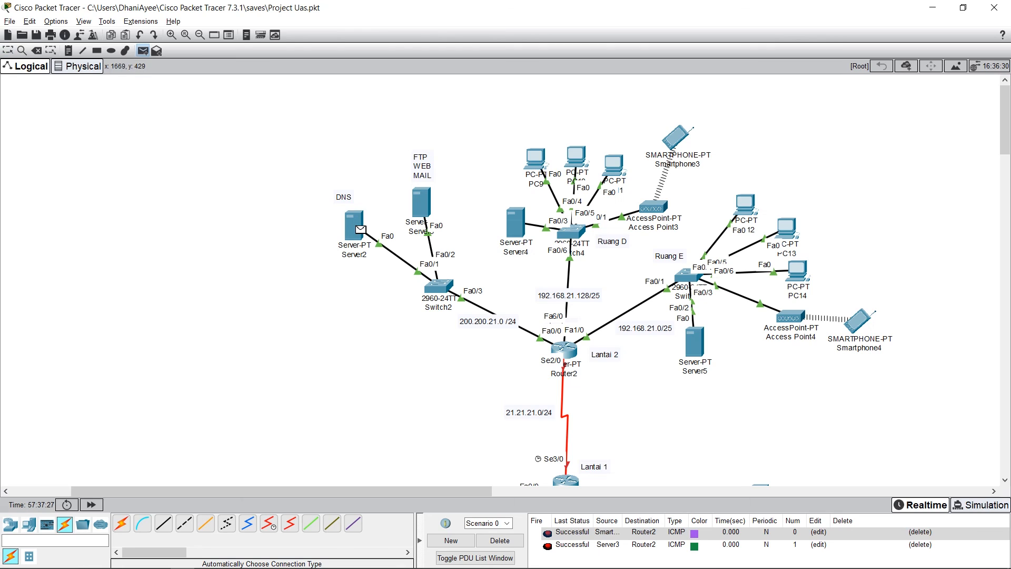
left_click(858, 321)
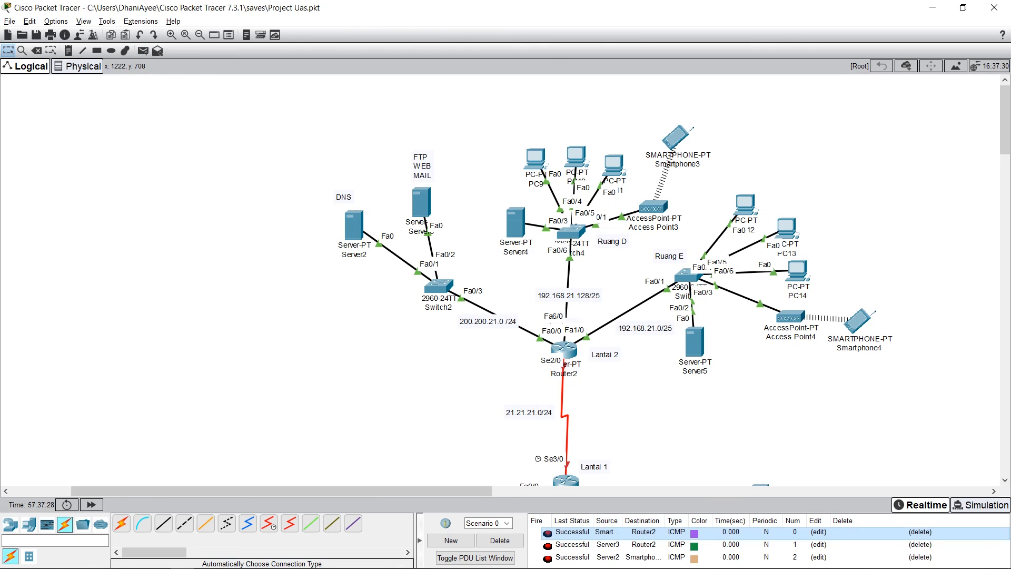
left_click(500, 540)
Step: Send a simple PDU from PC9 to Router2
left_click(143, 51)
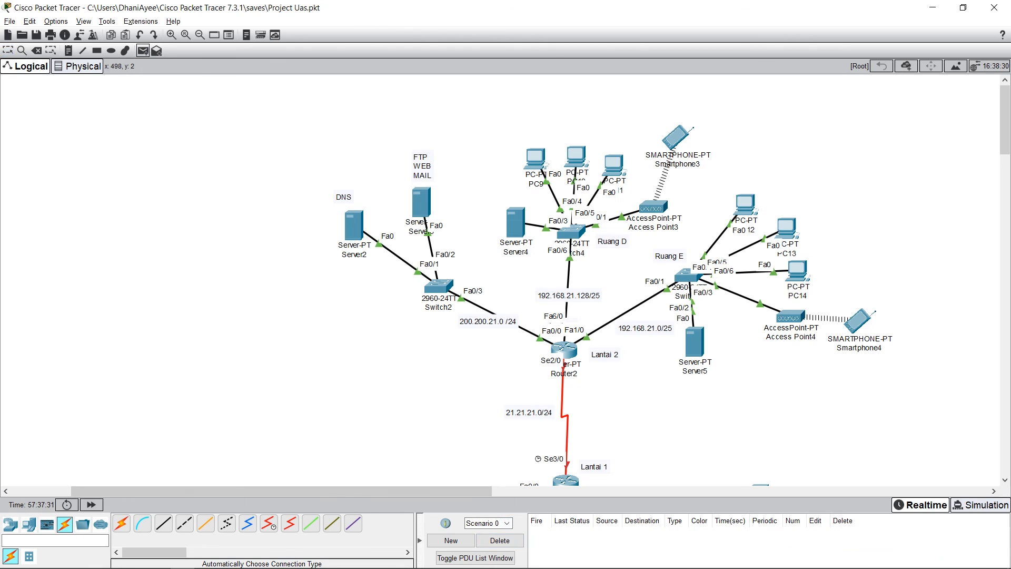
left_click(534, 157)
left_click(563, 349)
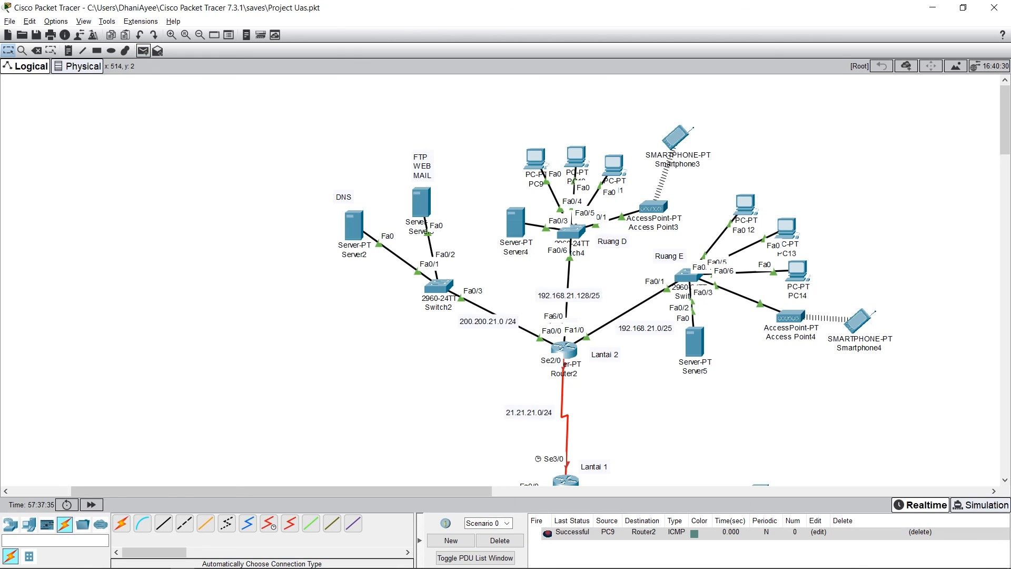
Step: Test connectivity with a simple PDU from PC14 to PC11, and clear all PDUs from Scenario 0
left_click(143, 51)
left_click(798, 271)
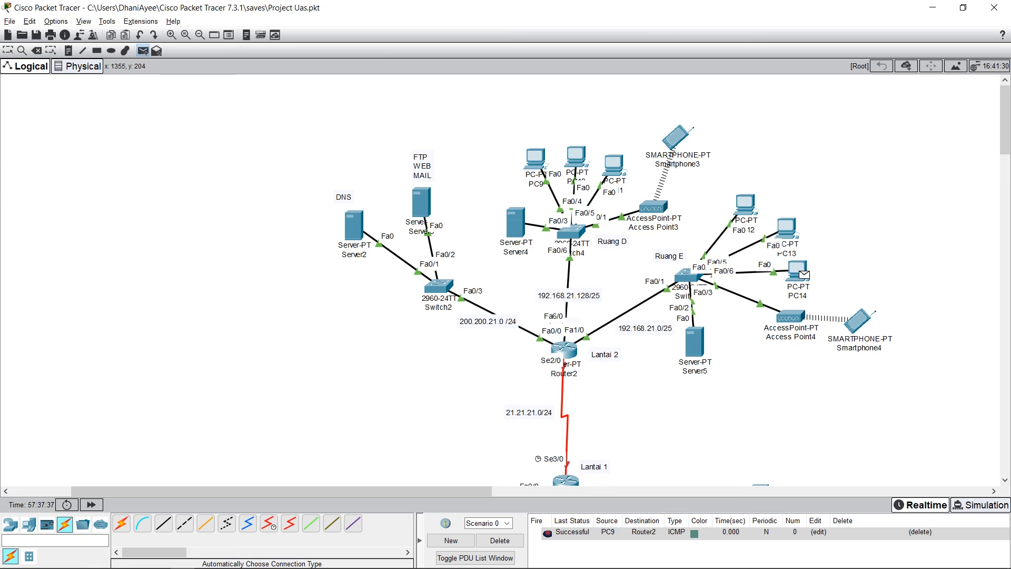
left_click(613, 166)
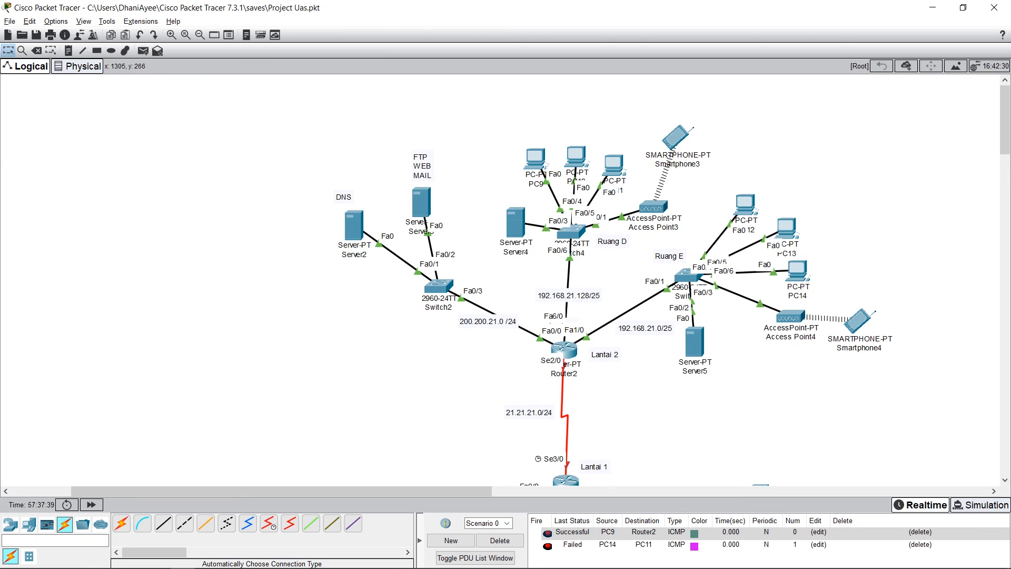
left_click(500, 540)
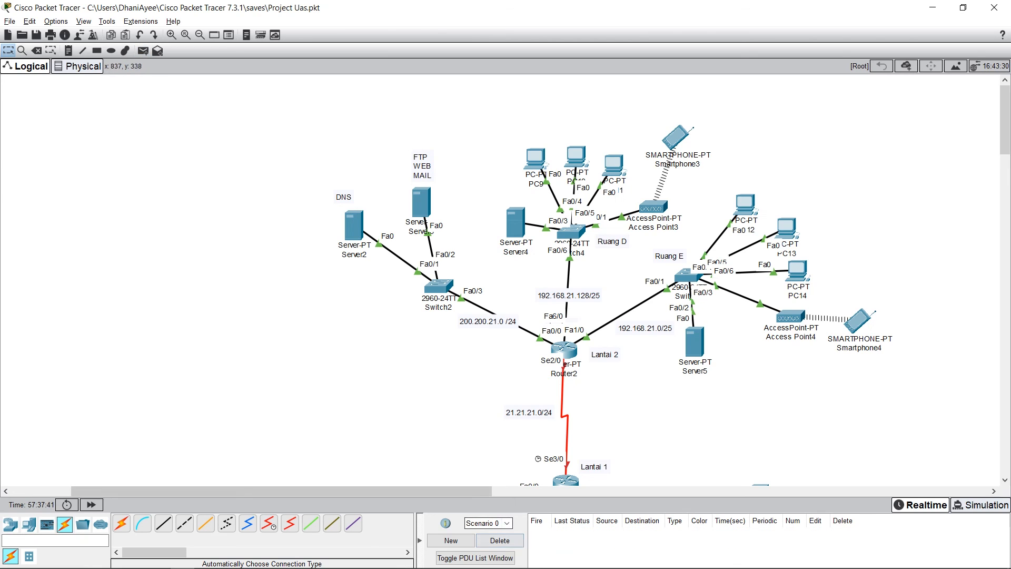
Step: Test connectivity with simple PDUs from Server3 to PC9 and from Server2 to Smartphone4
left_click(142, 51)
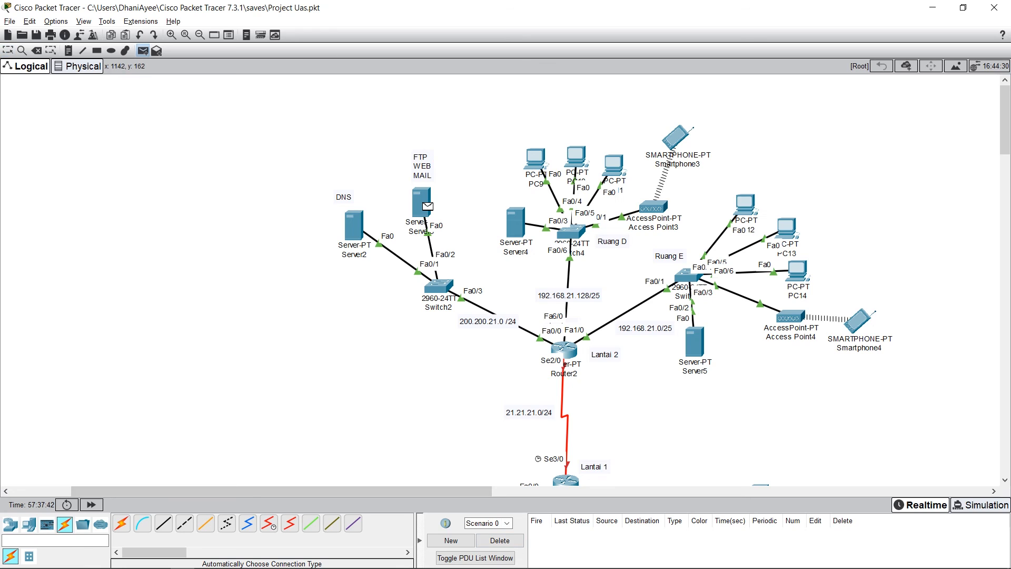
left_click(427, 206)
left_click(535, 157)
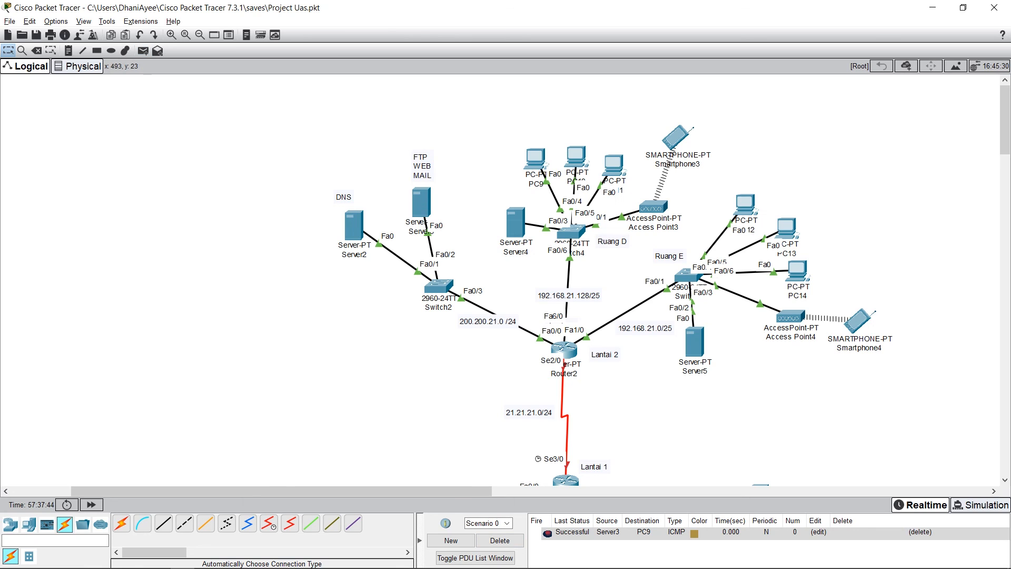
left_click(354, 226)
left_click(858, 320)
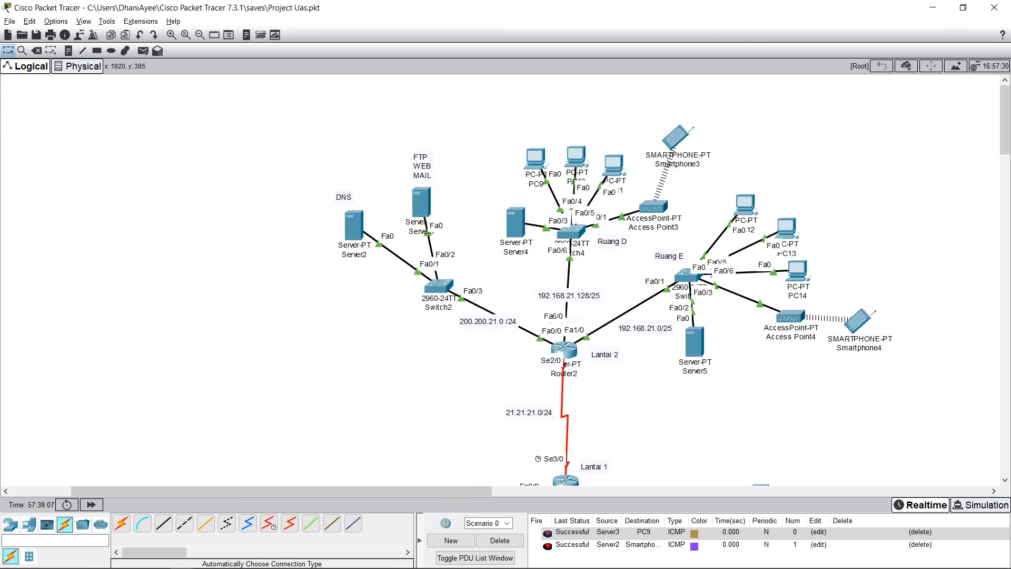
Step: View the desktop applications of Smartphone4 and of PC14, closing each device's window
left_click(860, 320)
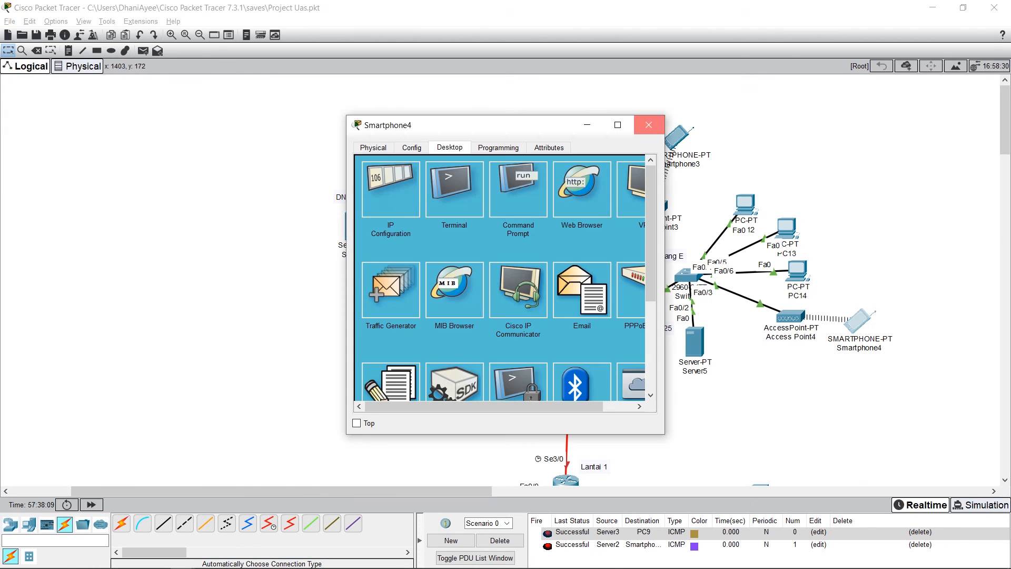
left_click(648, 124)
left_click(797, 271)
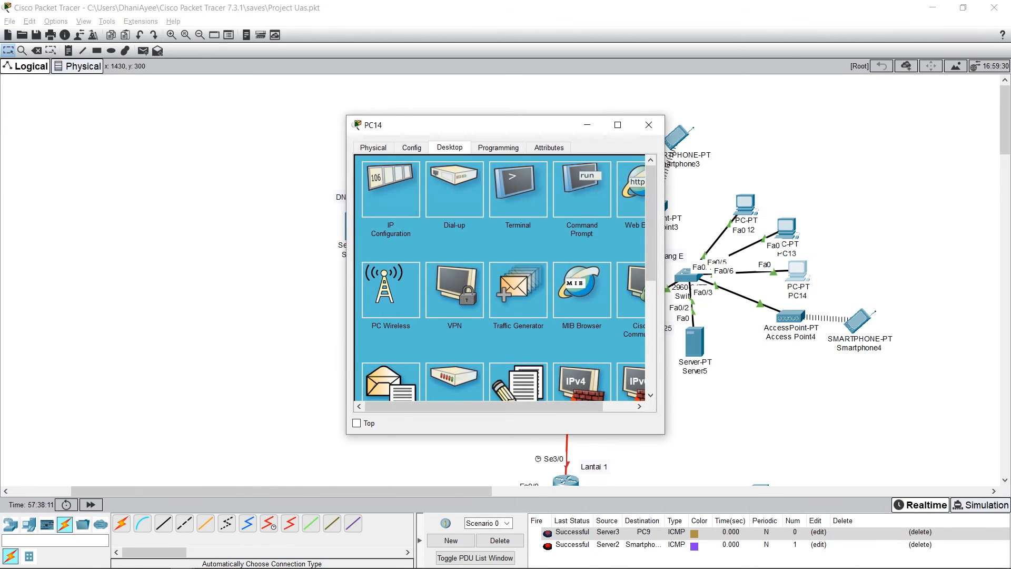
left_click(648, 125)
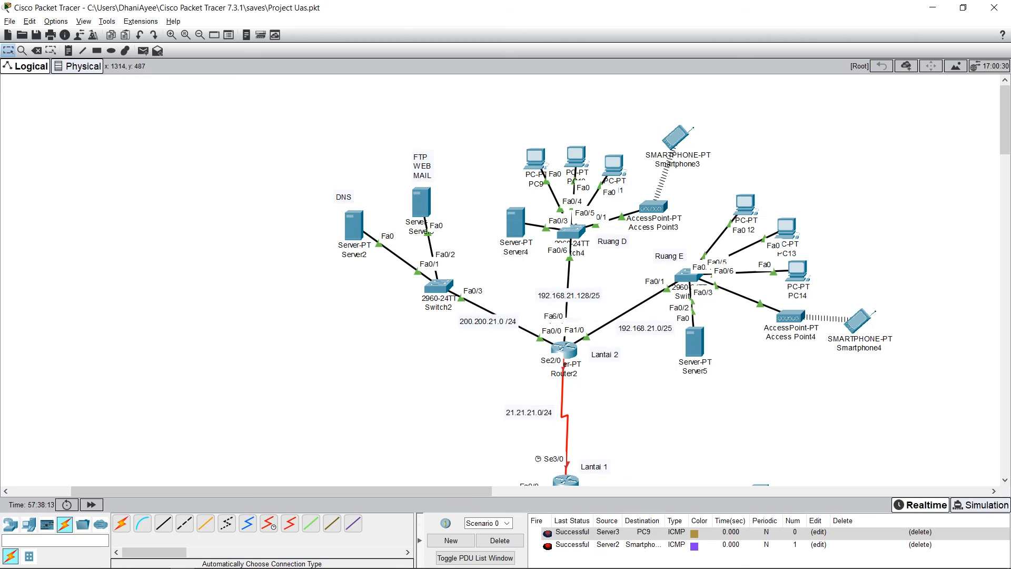